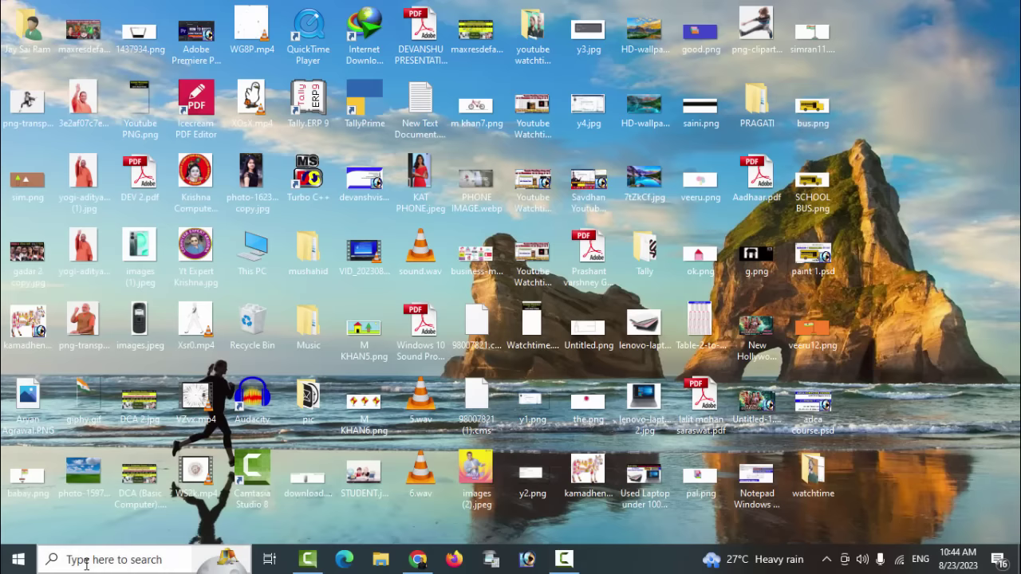
Launch Microsoft PowerPoint 2010 by searching for powerpoint from the taskbar
left_click(85, 562)
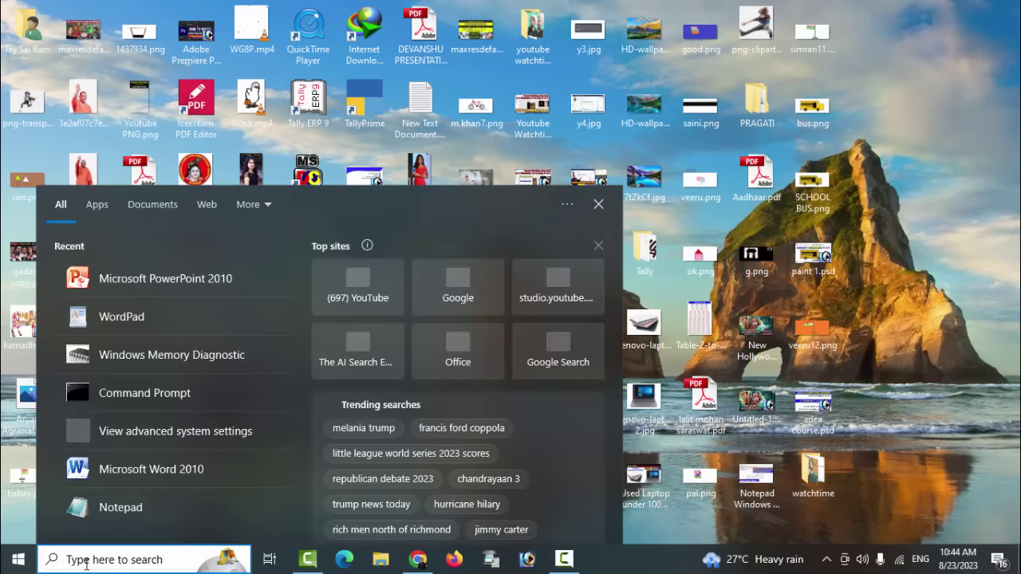
type("powerpoin")
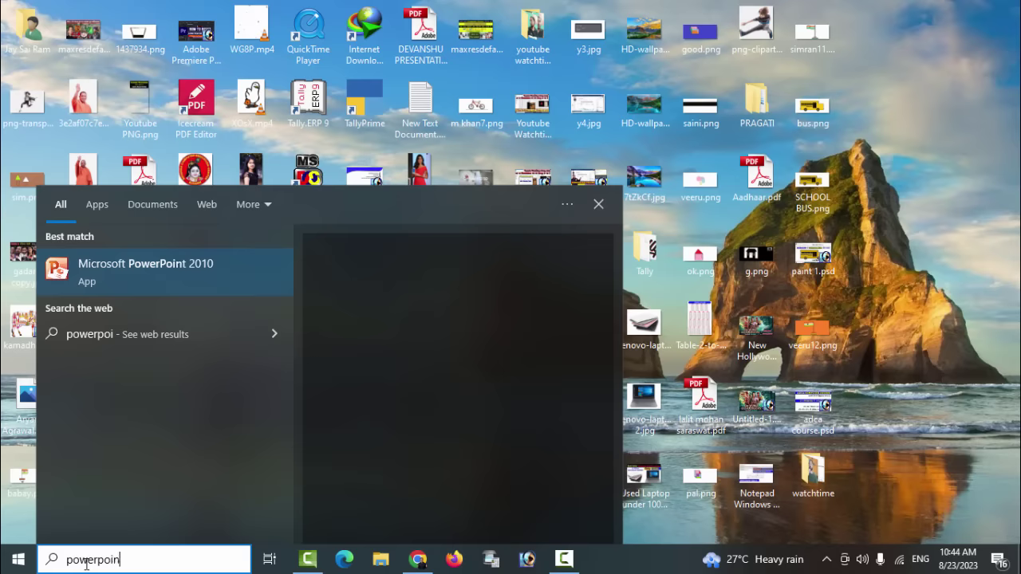
type("t")
key("Return")
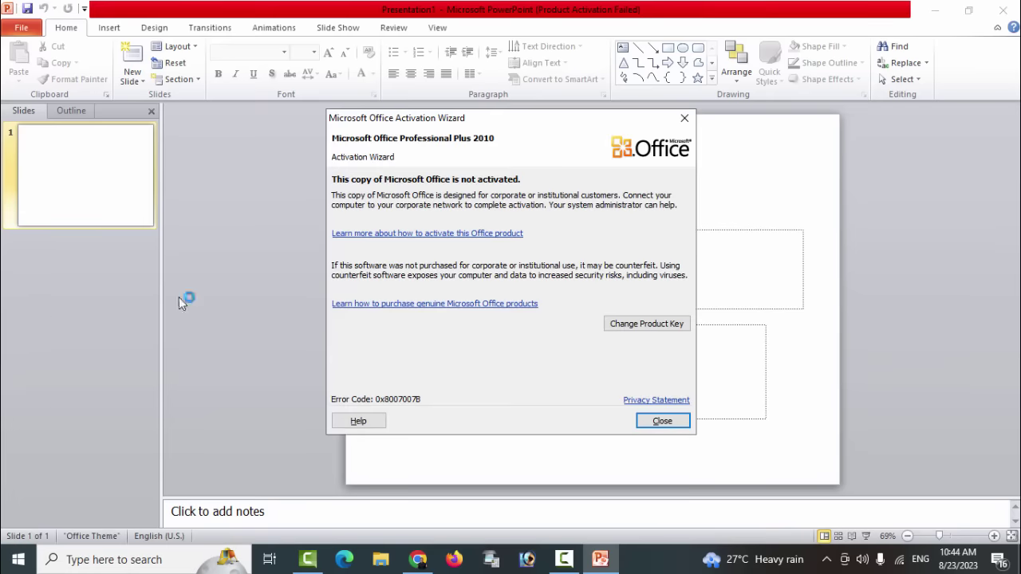
Dismiss the activation notice, switch slide 1 to the Blank layout, and preview it full-screen
left_click(662, 423)
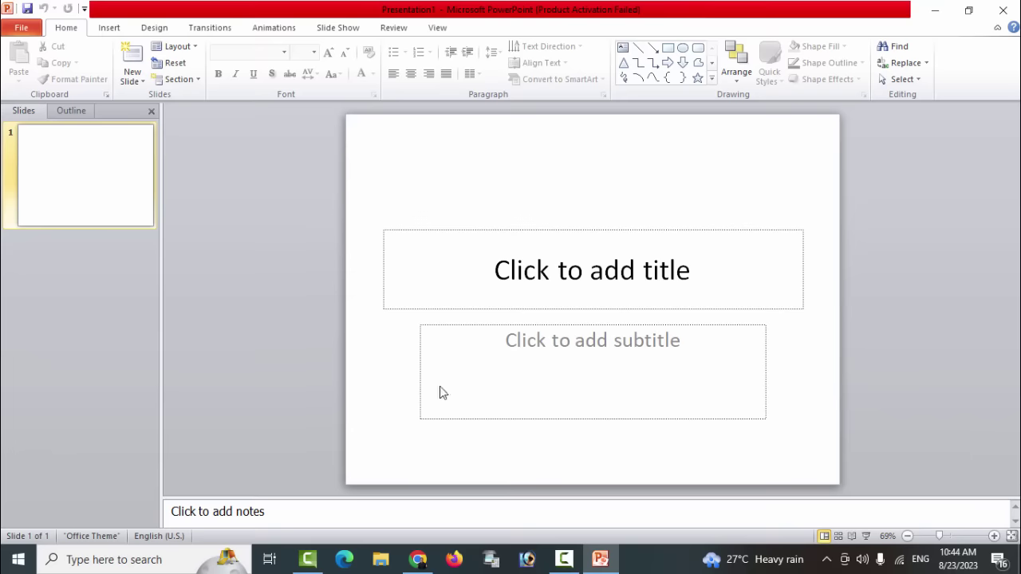
left_click(172, 47)
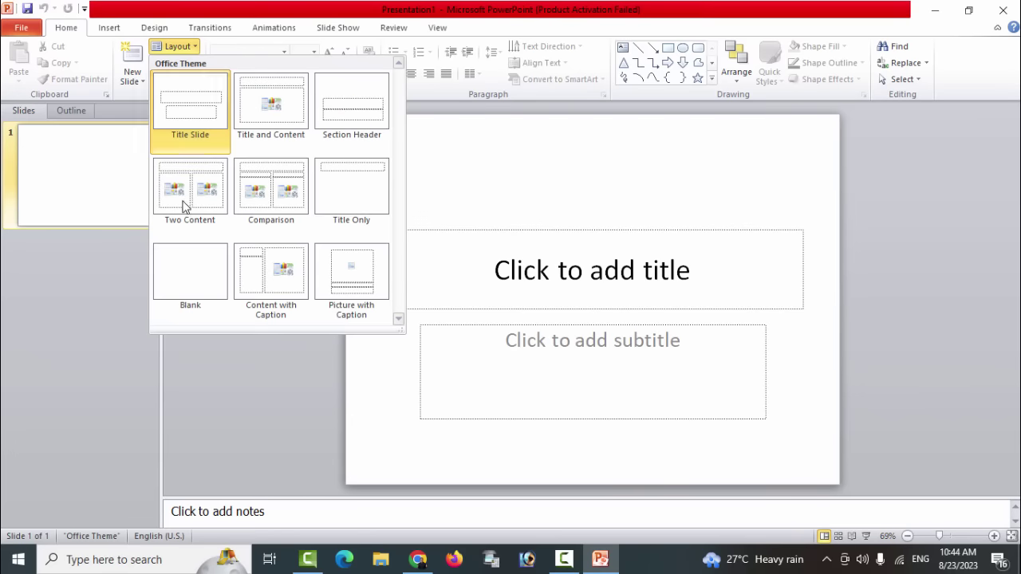
left_click(178, 292)
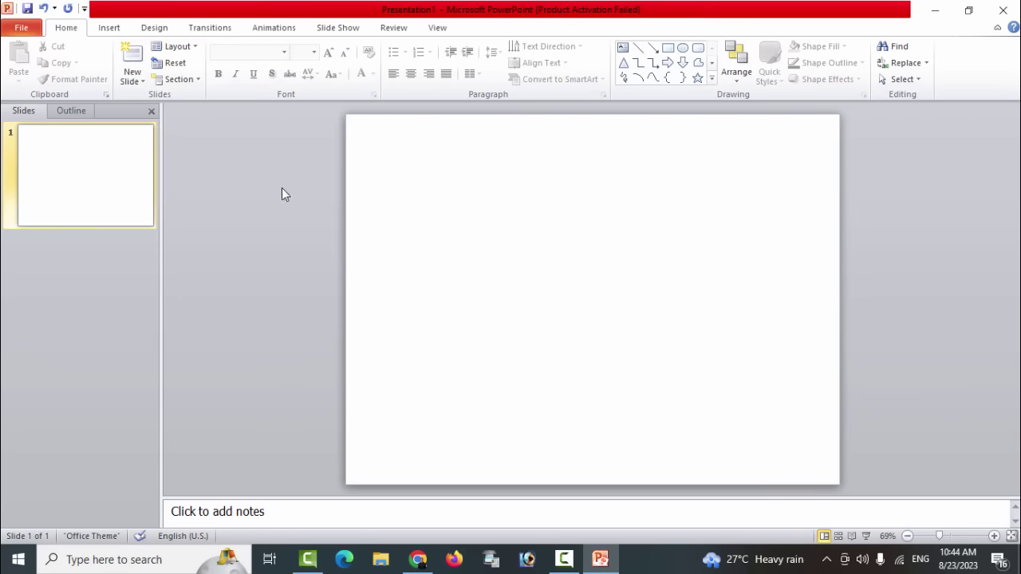
key("F5")
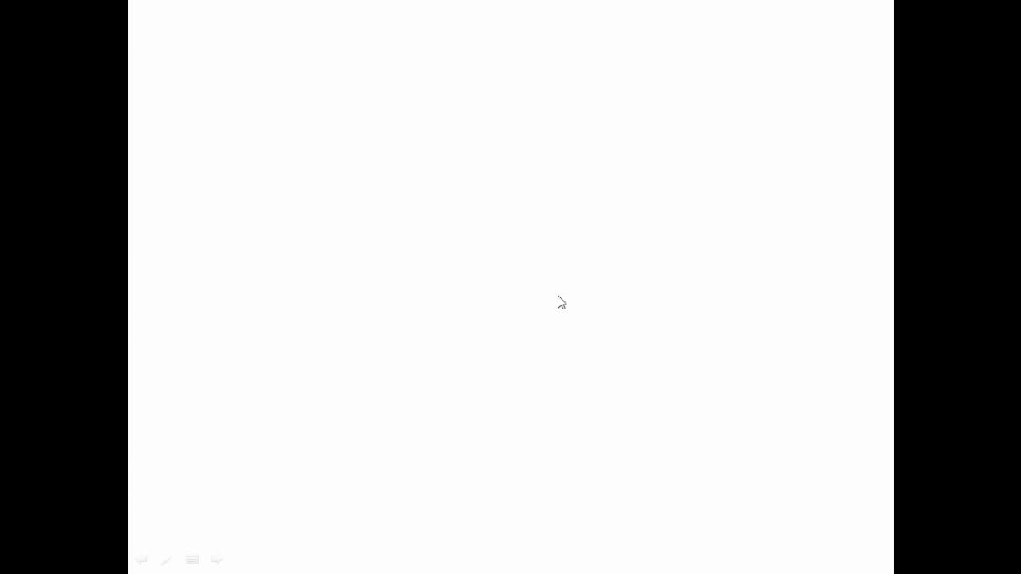
key("Escape")
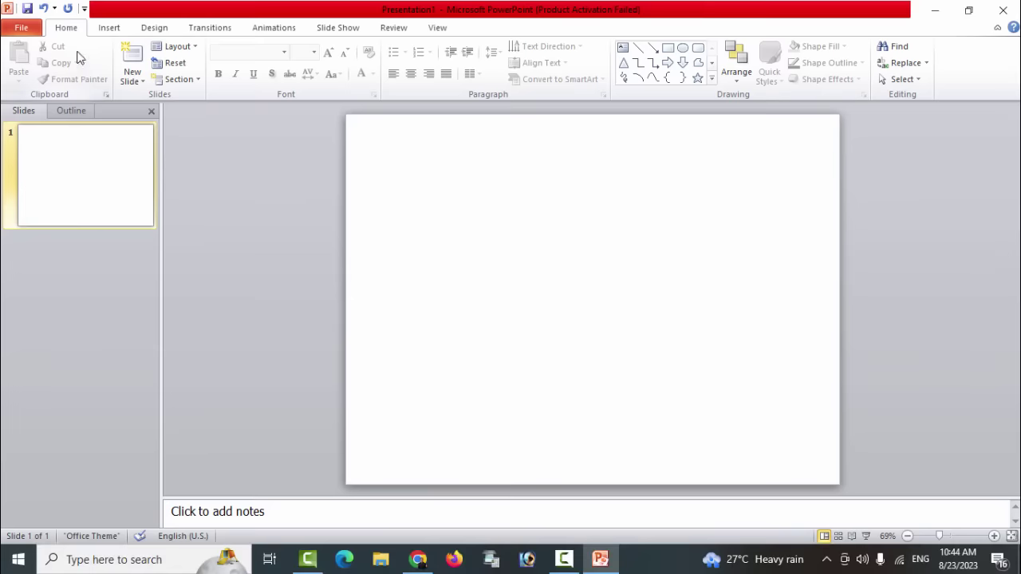
left_click(154, 28)
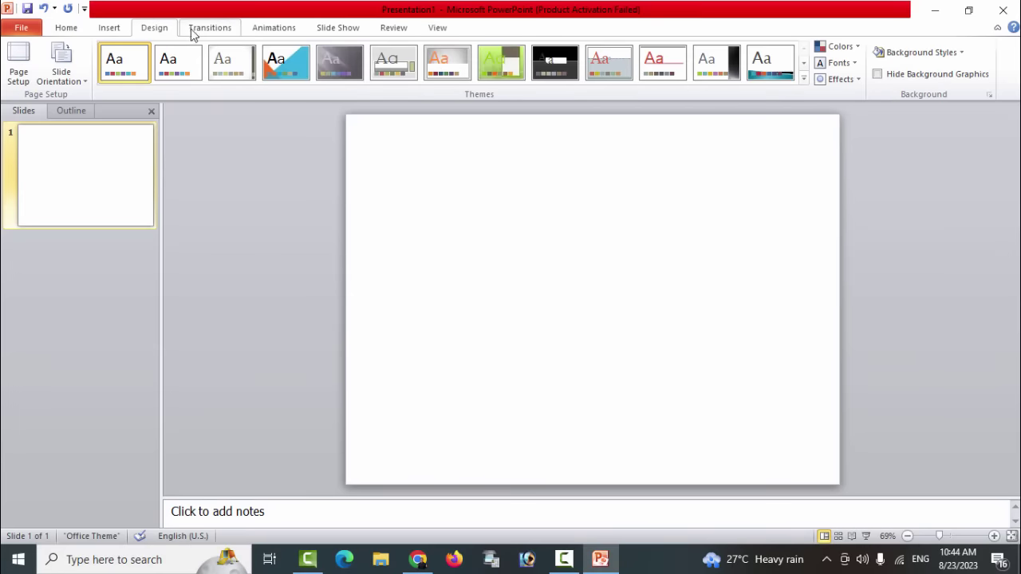
Set the slide size to On-screen Show (16:9) in Page Setup and preview the widescreen slide
left_click(12, 86)
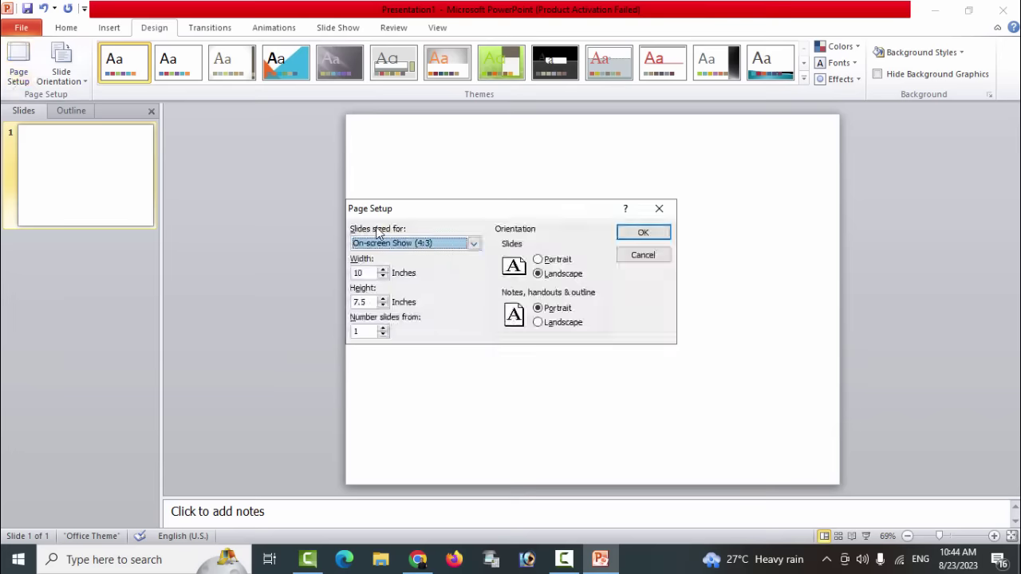
left_click(474, 243)
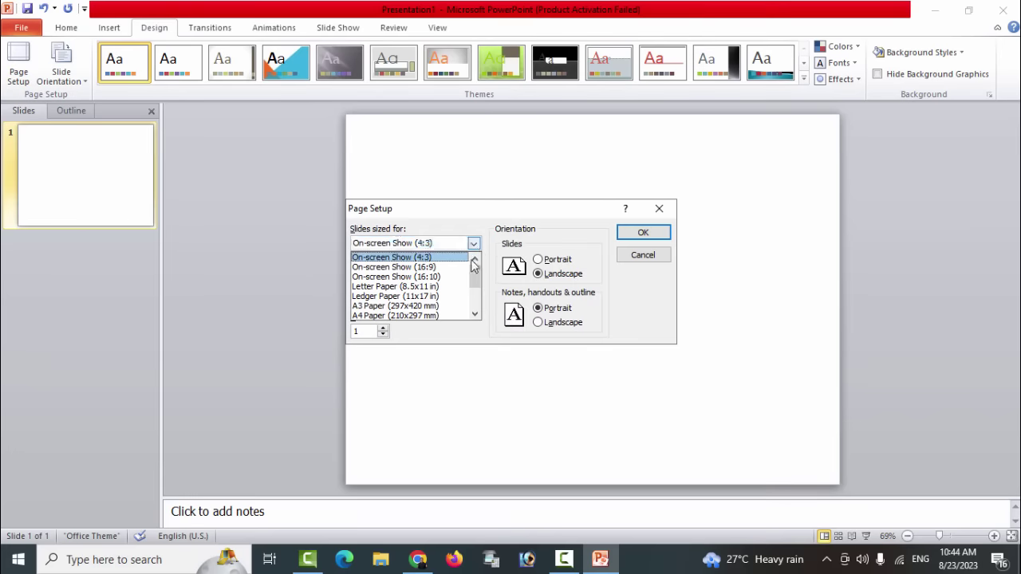
left_click(423, 269)
left_click(630, 237)
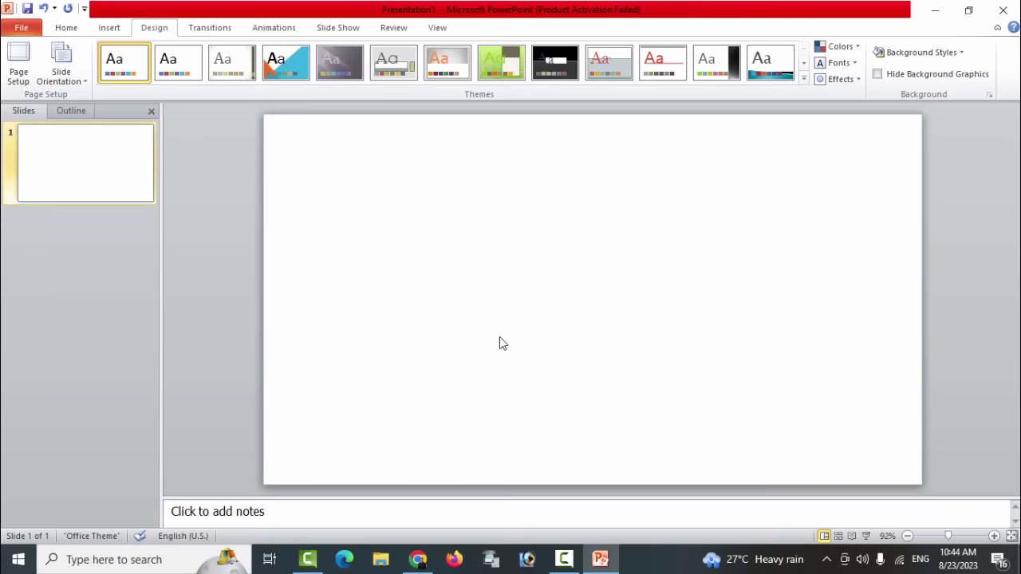
key("F5")
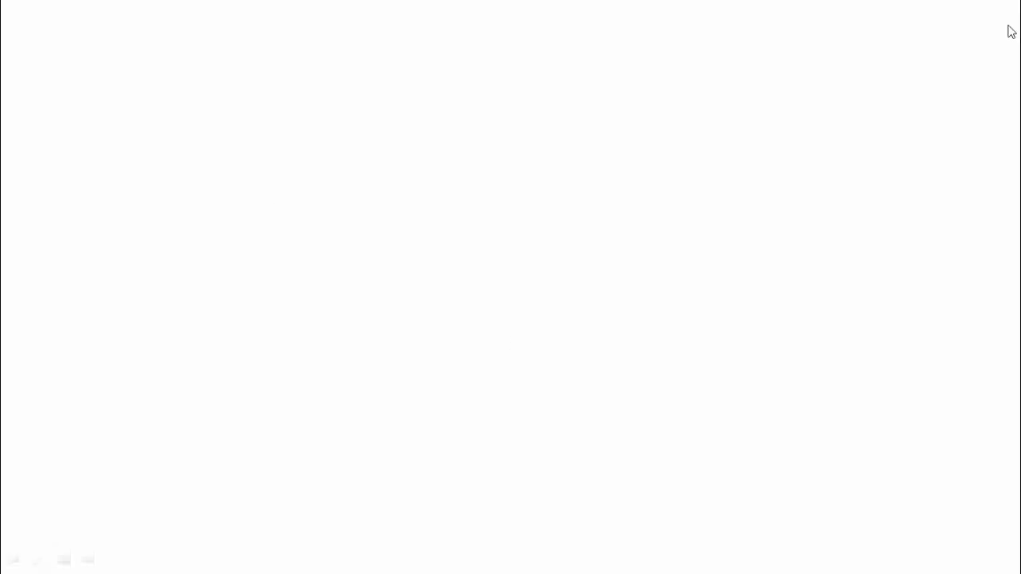
key("Escape")
Draw an oval and place it across the slide centre
left_click(110, 28)
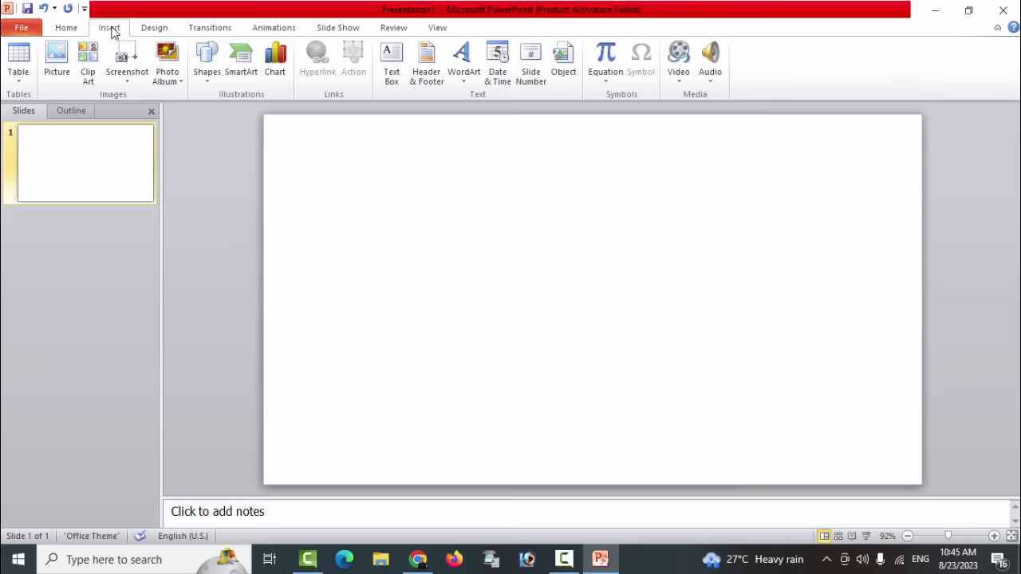
left_click(208, 61)
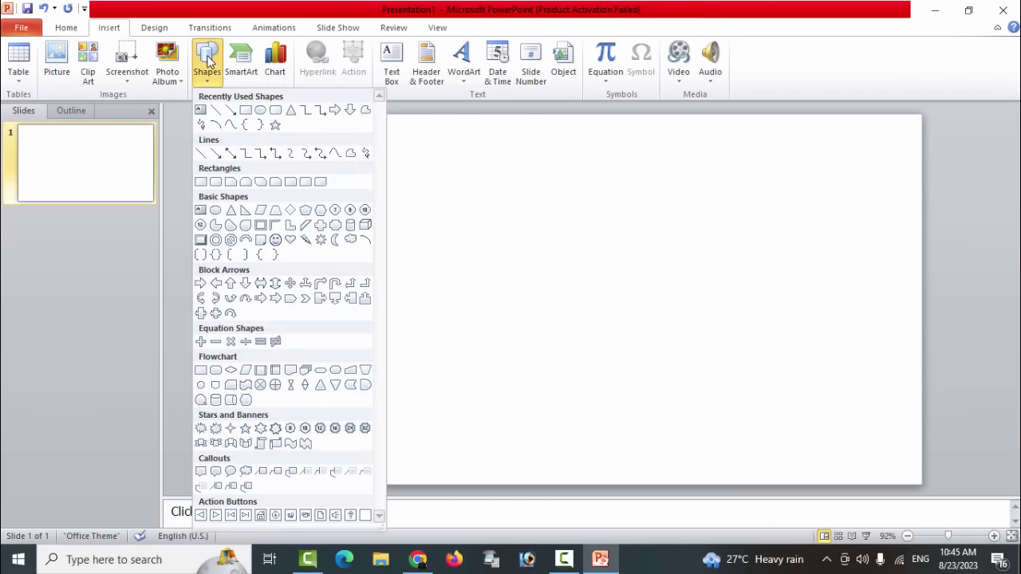
left_click(260, 110)
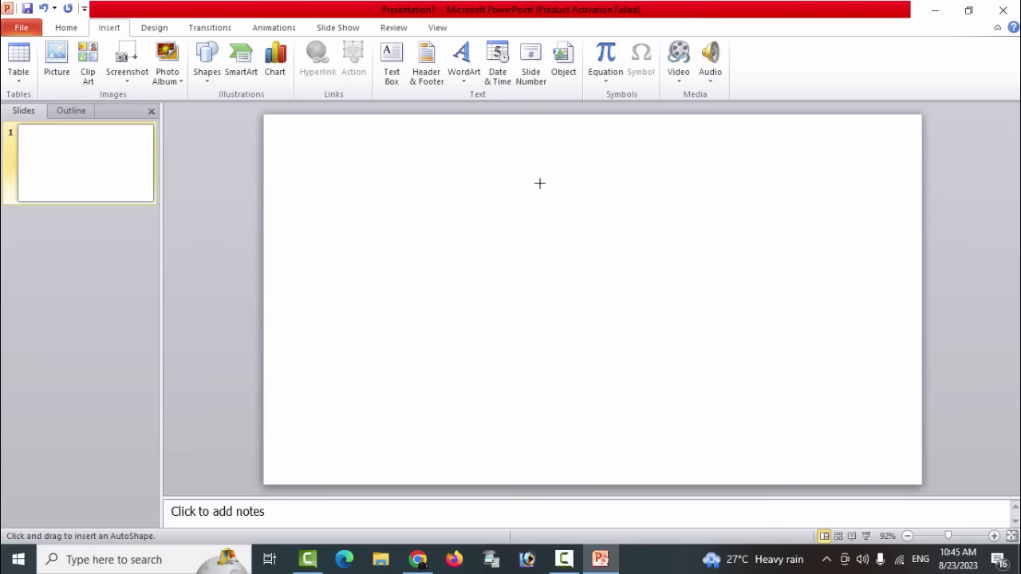
left_click_drag(501, 146, 664, 300)
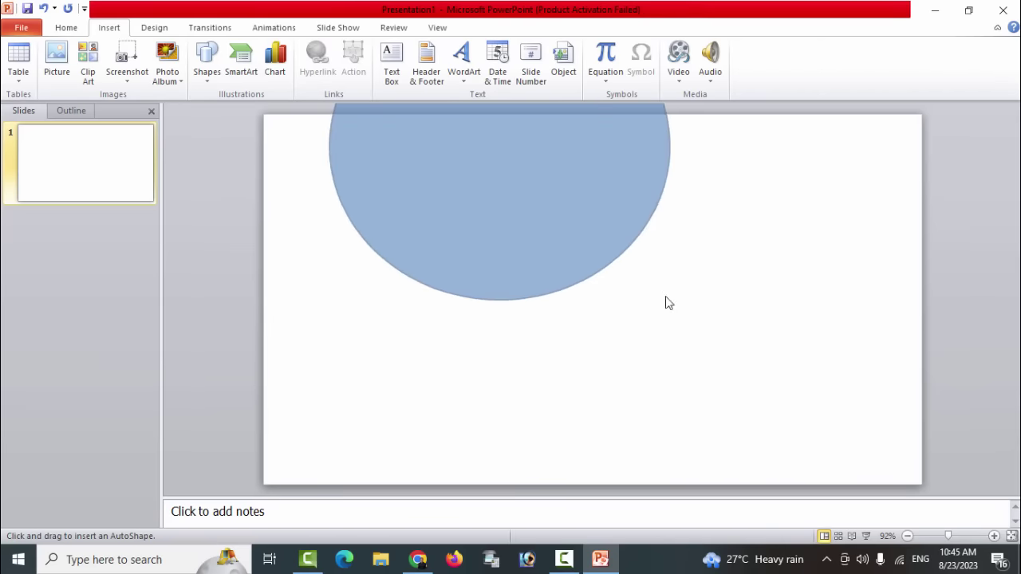
left_click_drag(588, 273, 621, 351)
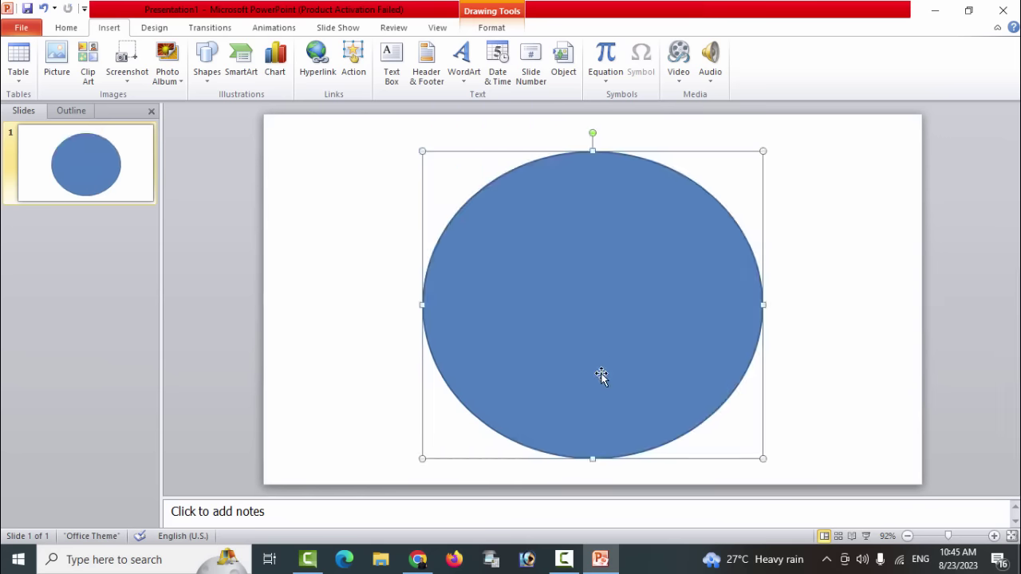
Resize the oval to a 5" by 5" circle positioned near the middle of the slide
left_click(492, 28)
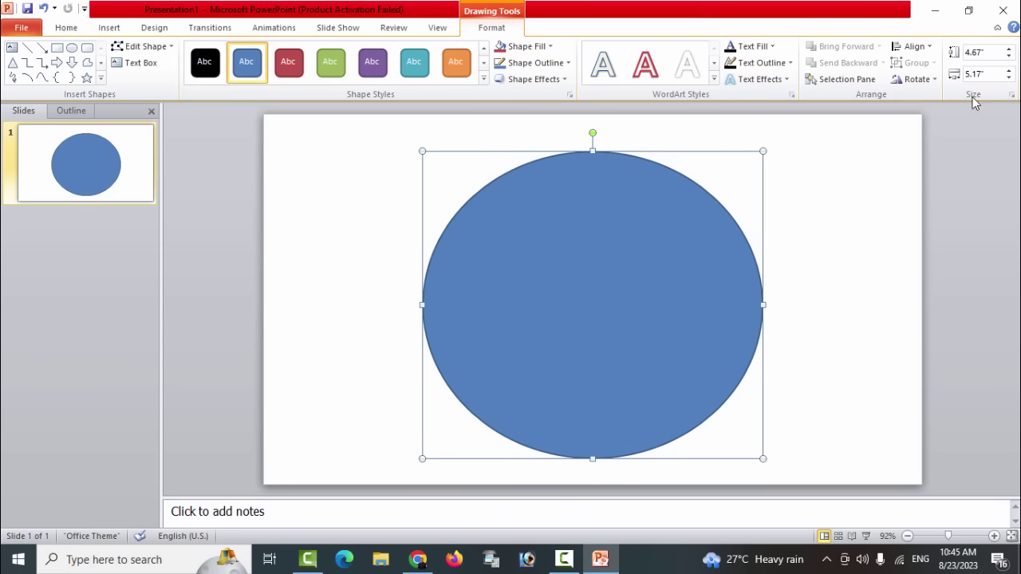
left_click(978, 53)
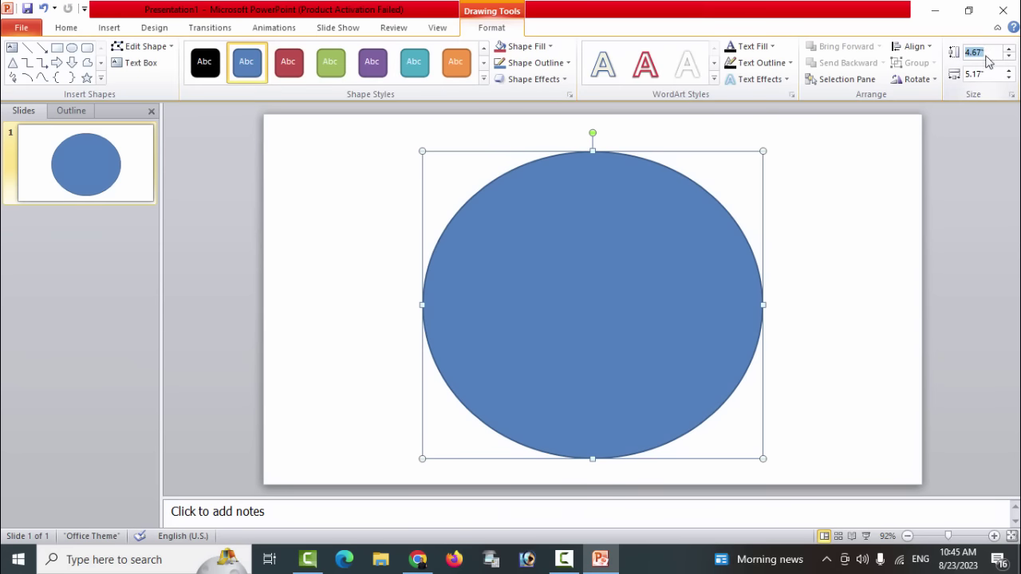
type("6")
left_click(989, 75)
type("6")
key("Return")
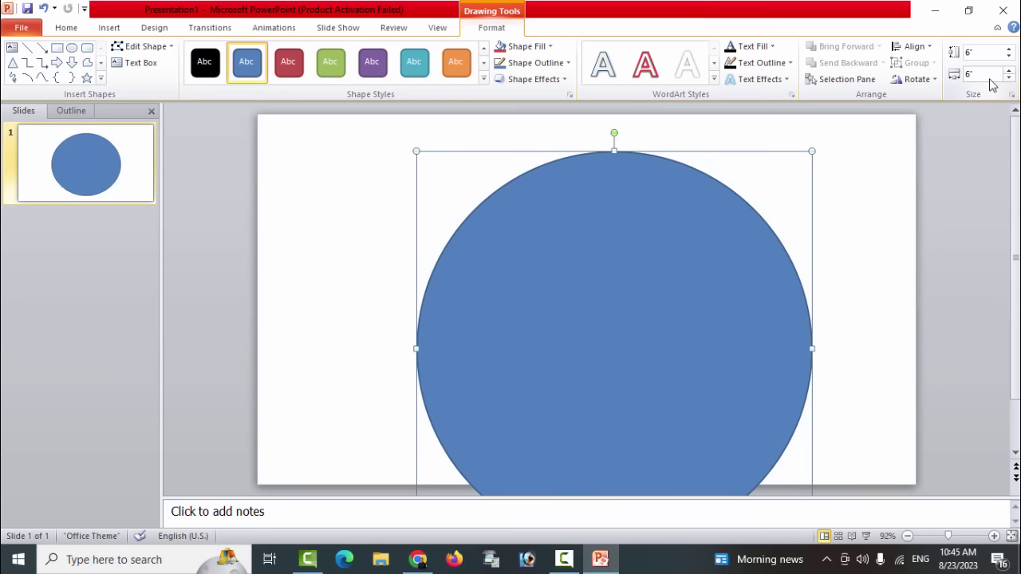
left_click_drag(705, 332, 676, 297)
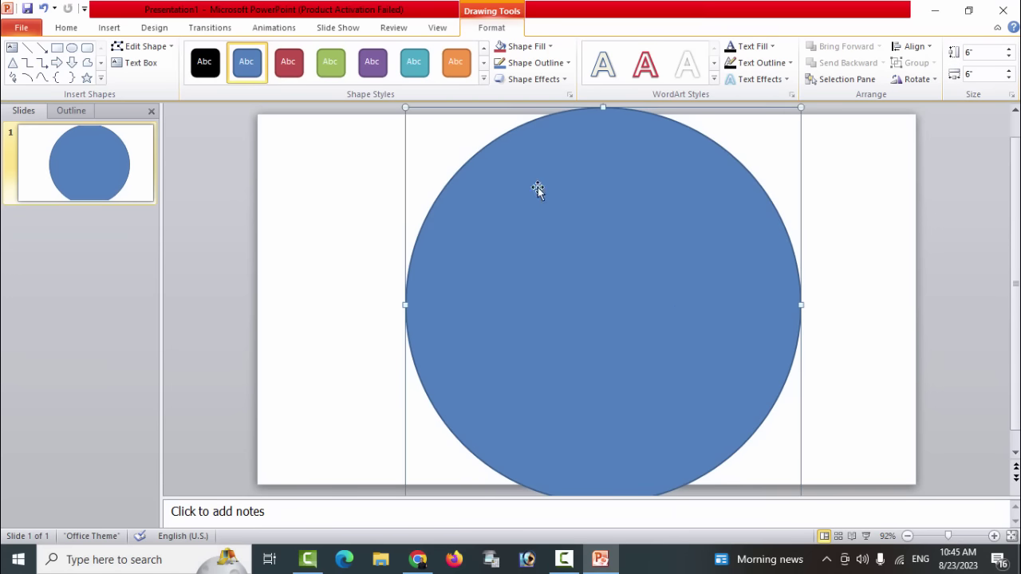
left_click(982, 55)
left_click(986, 75)
type("5")
key("Return")
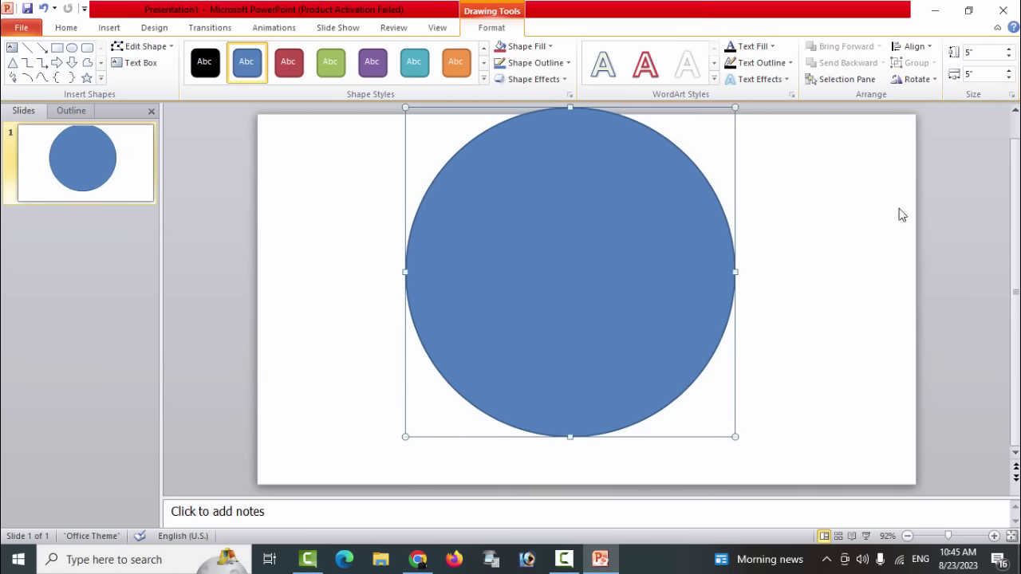
left_click_drag(616, 272, 615, 292)
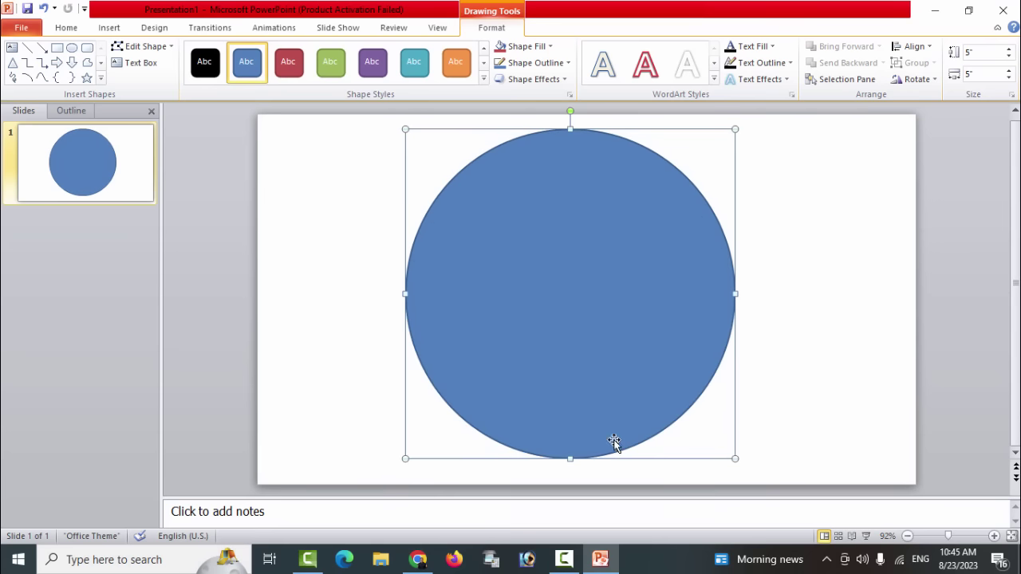
left_click(879, 364)
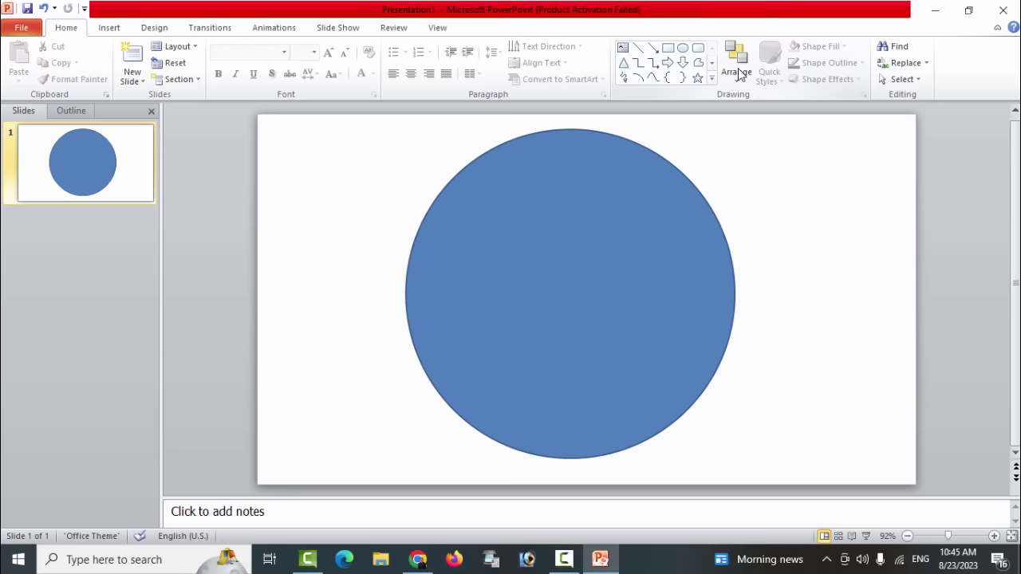
Apply Align Center and Align Middle to put the circle in the exact centre of the slide
double_click(666, 258)
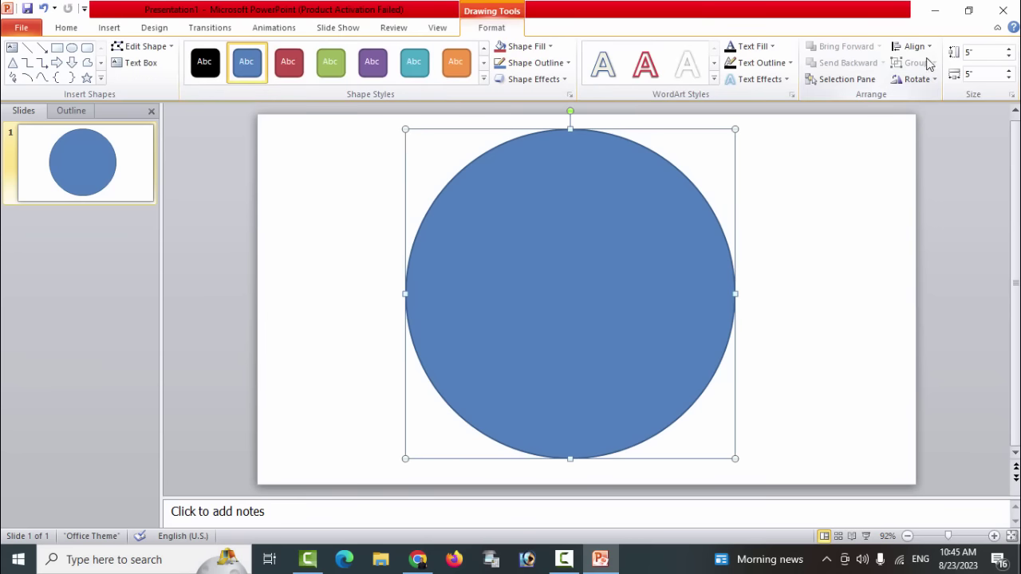
left_click(910, 46)
left_click(925, 78)
left_click(914, 46)
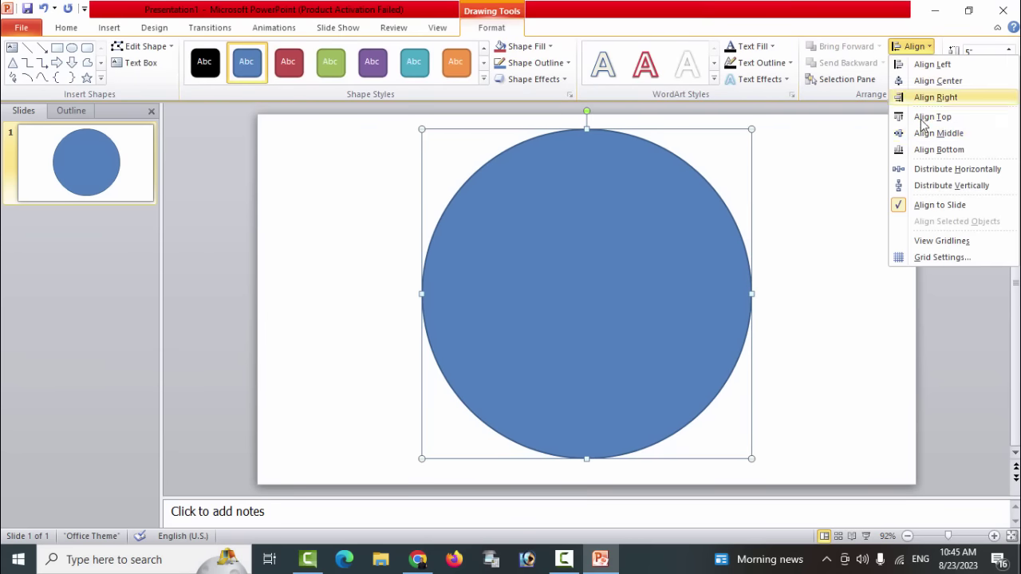
left_click(924, 134)
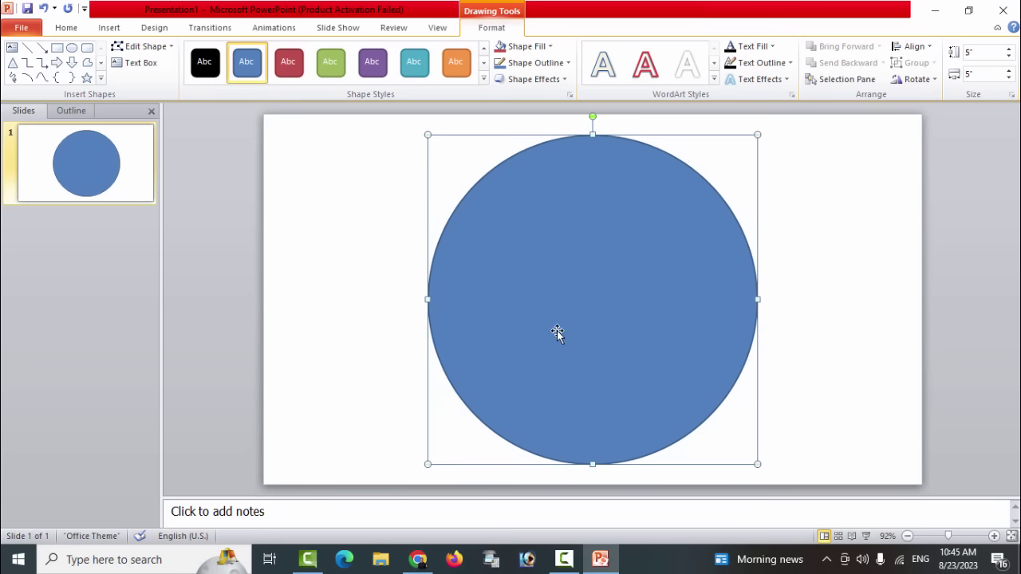
left_click(521, 46)
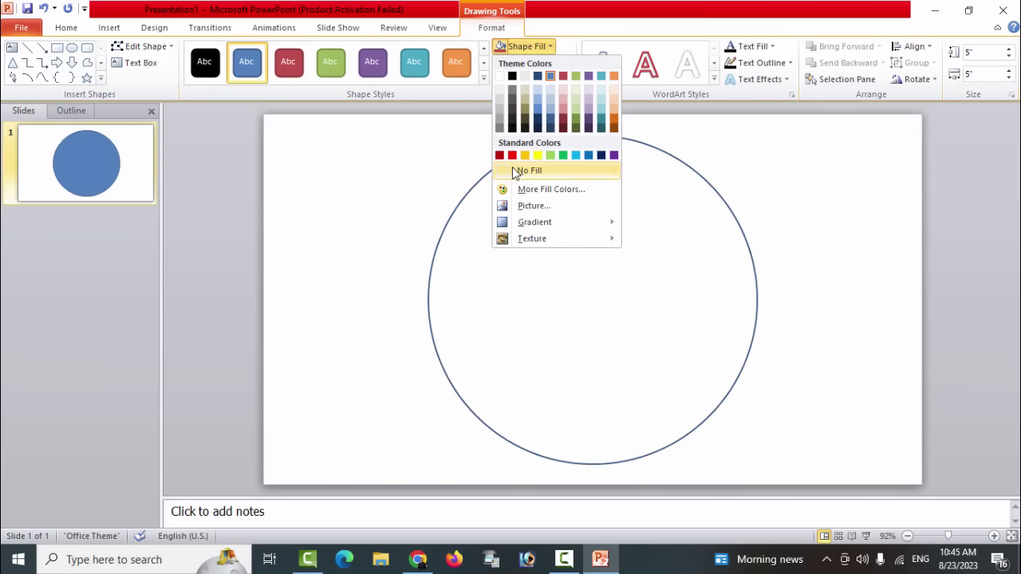
Remove the circle's fill and set its outline width to 10 pt, leaving a thick ring
left_click(516, 171)
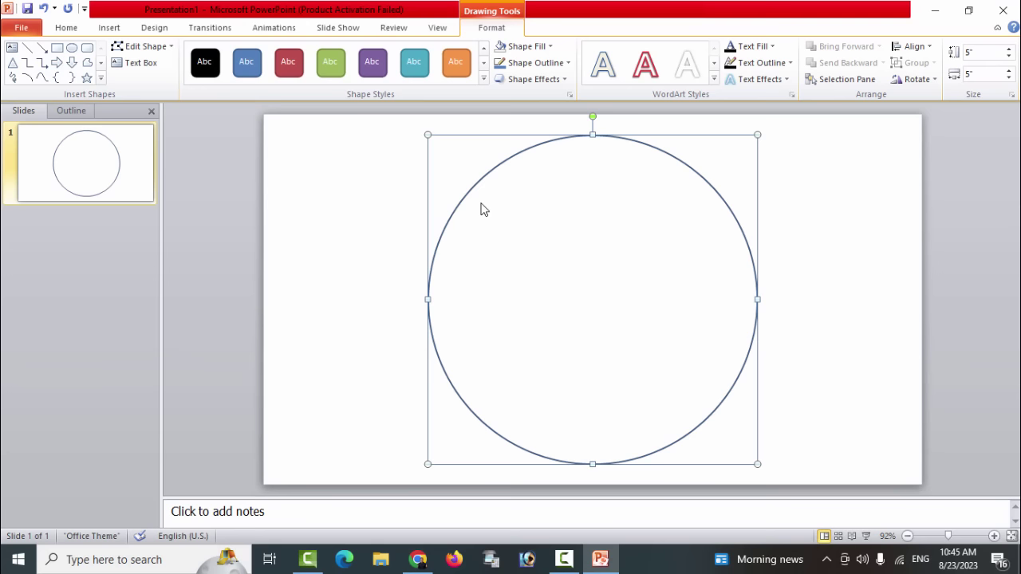
left_click(527, 63)
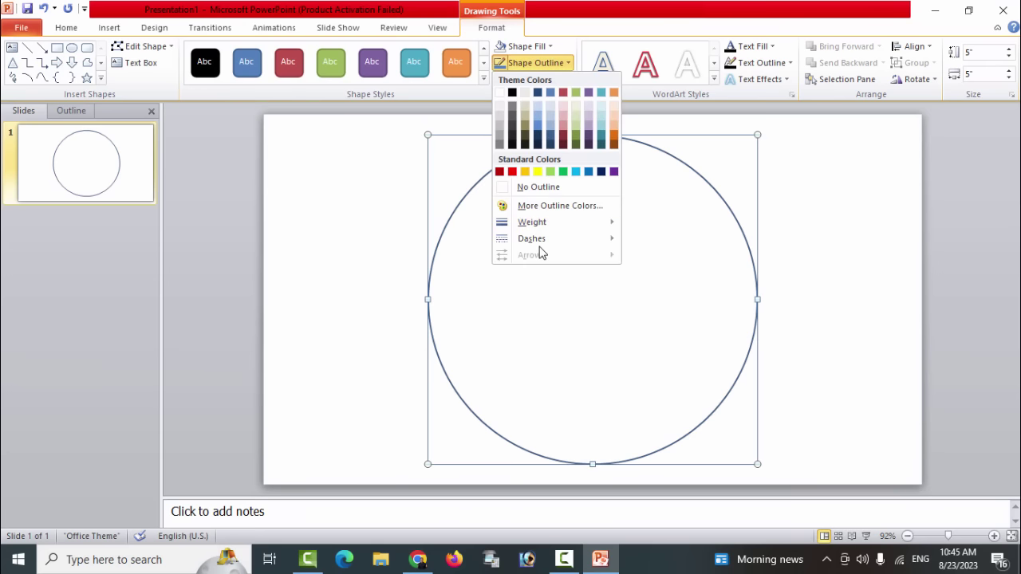
mouse_move(535, 222)
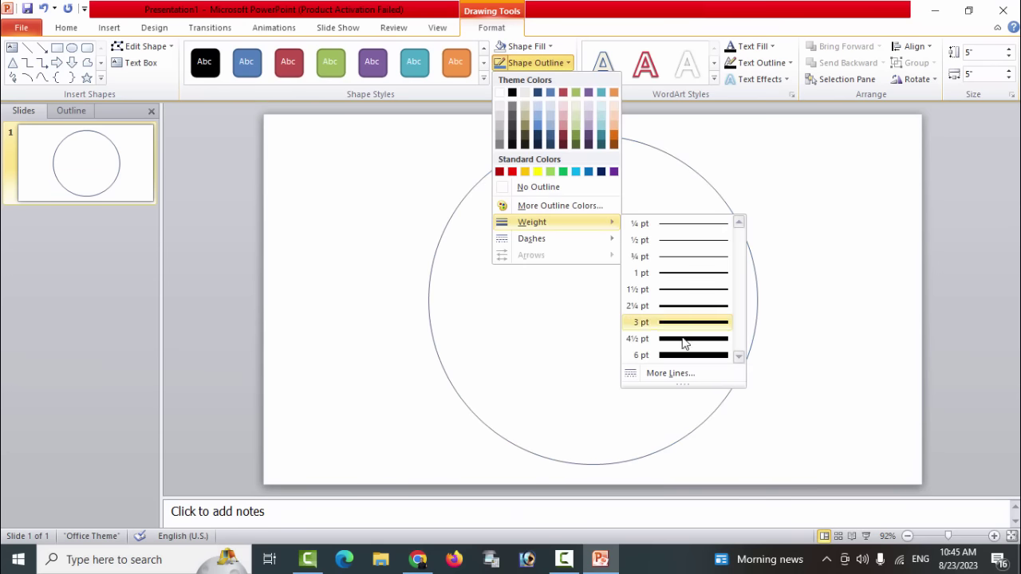
left_click(670, 373)
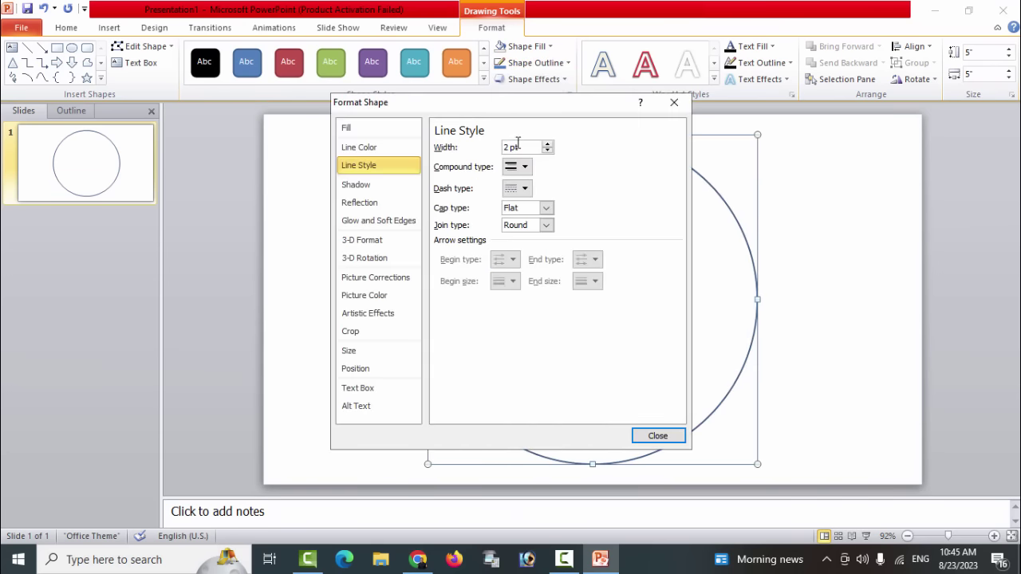
type("10")
key("Return")
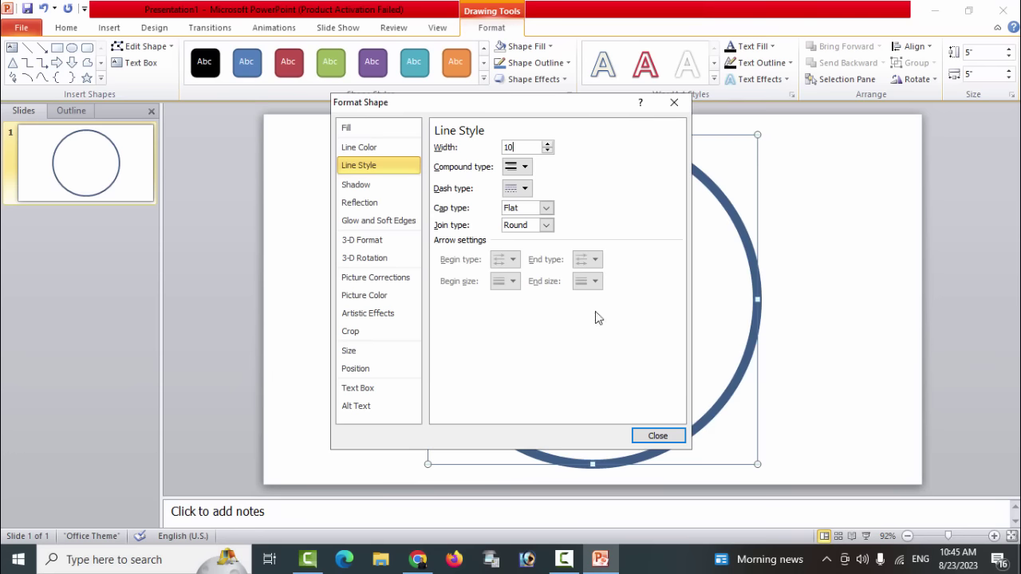
left_click(657, 435)
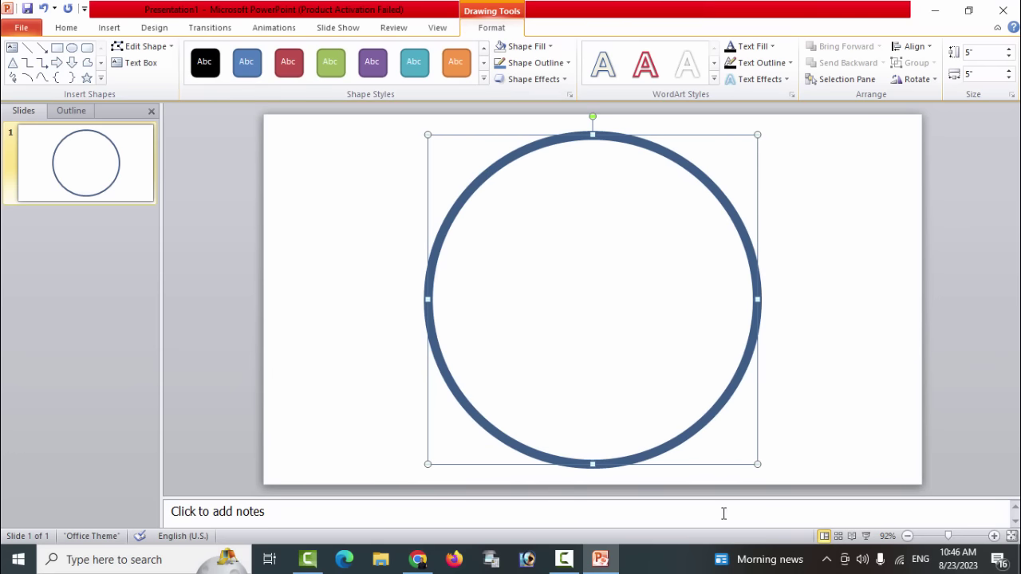
left_click(830, 297)
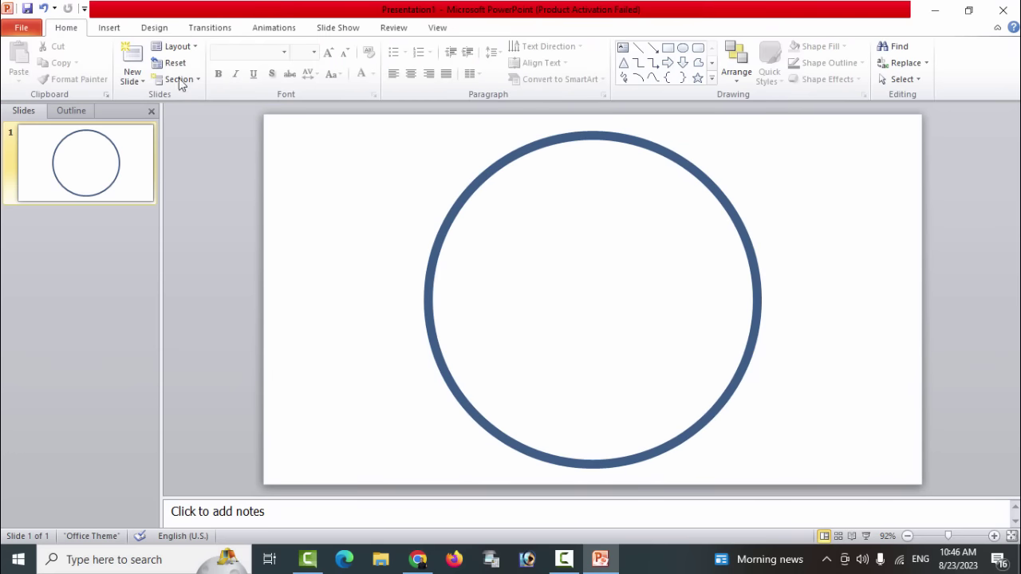
left_click(111, 29)
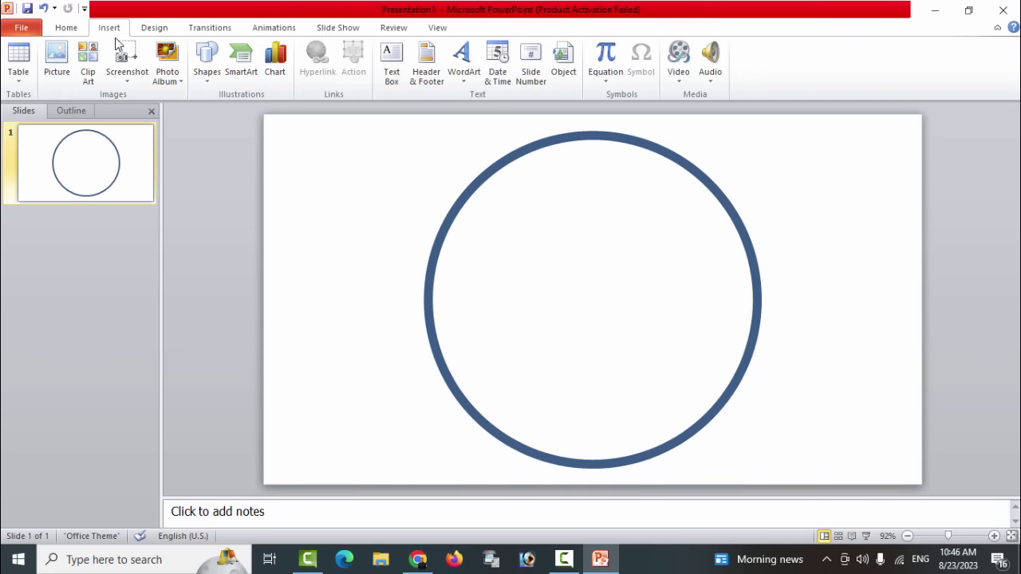
Draw a 12-Point Star inside the circle and pull its inner points to the centre as spokes
left_click(208, 84)
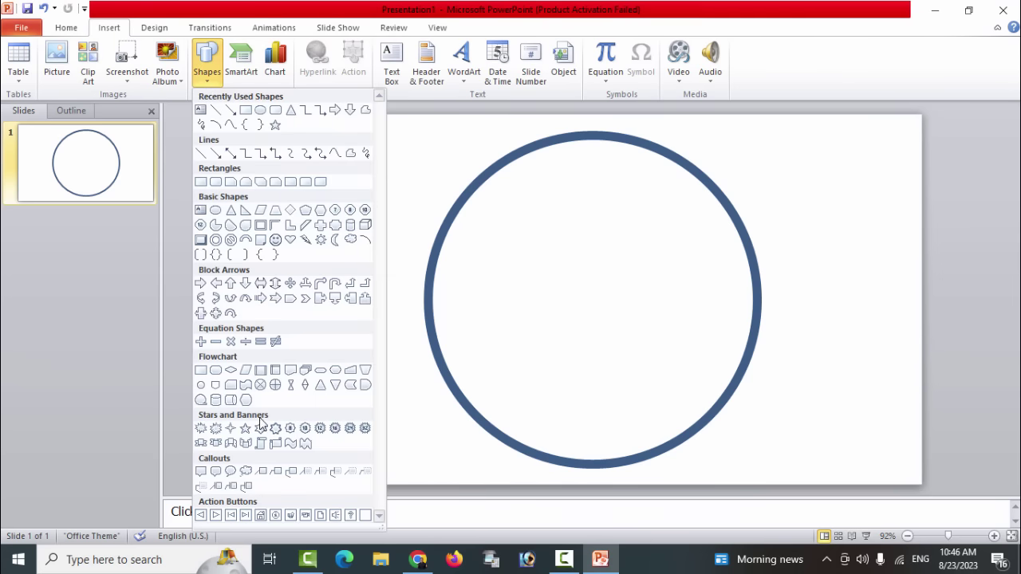
left_click(320, 430)
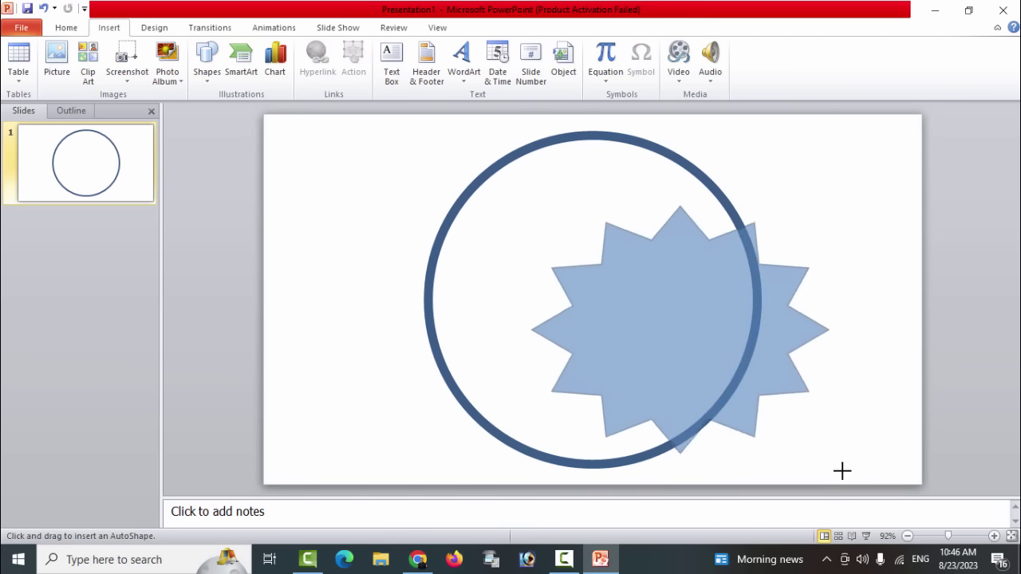
left_click_drag(534, 208, 846, 495)
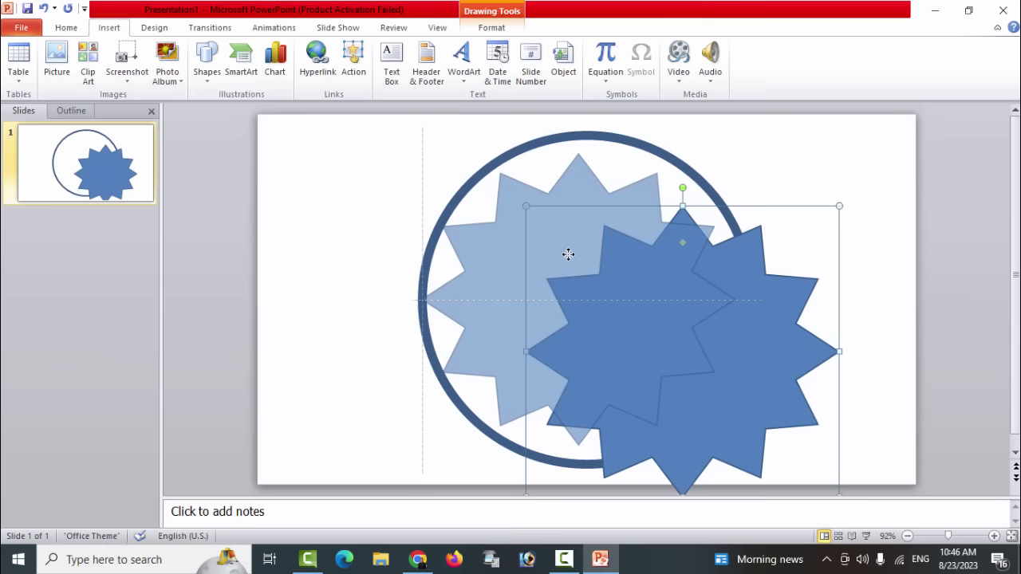
left_click_drag(691, 326, 593, 273)
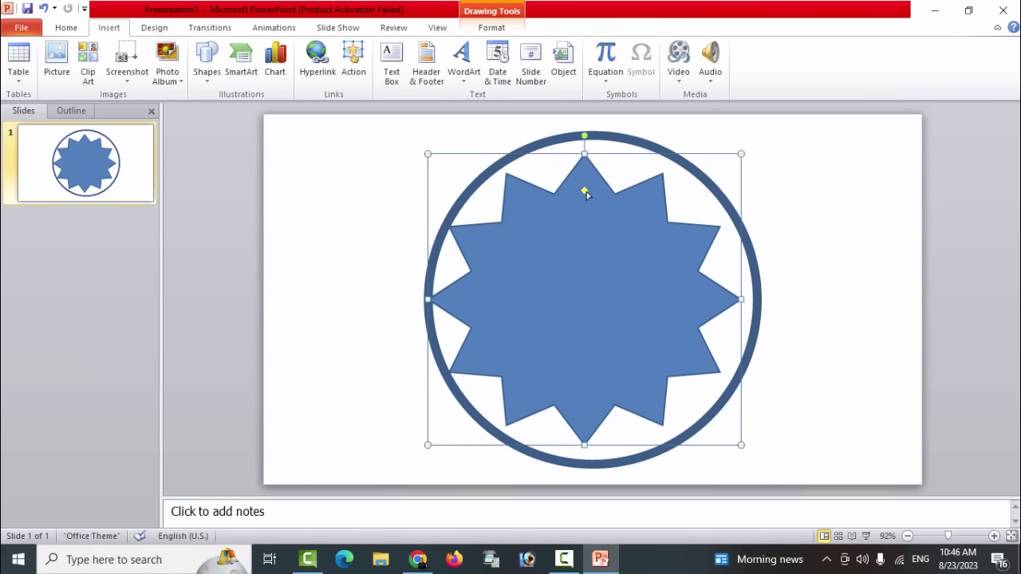
left_click_drag(585, 192, 585, 295)
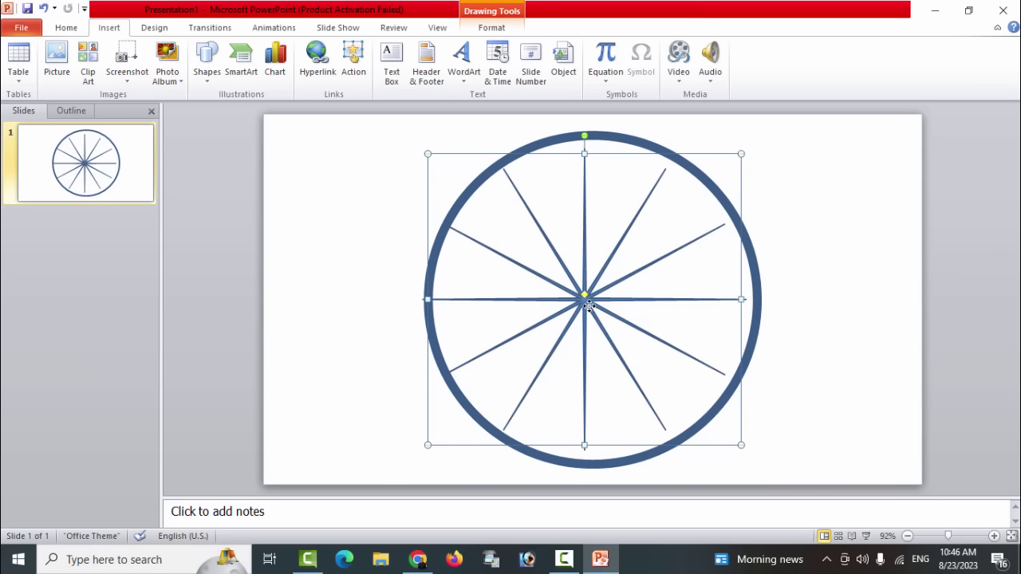
Select the circle and star together and apply Align Center and Align Middle to them
left_click(778, 364)
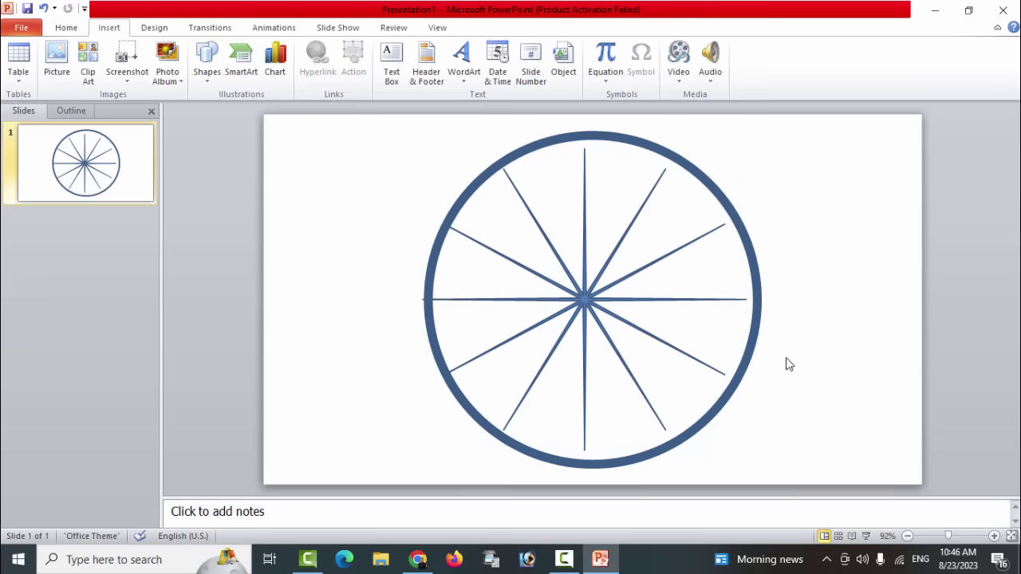
left_click(758, 336)
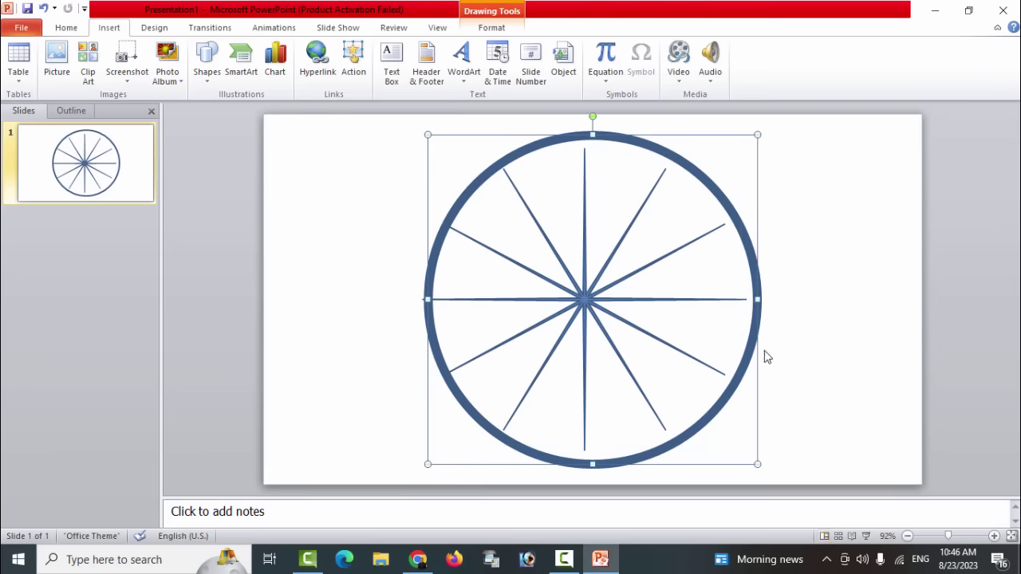
left_click(583, 304, "shift")
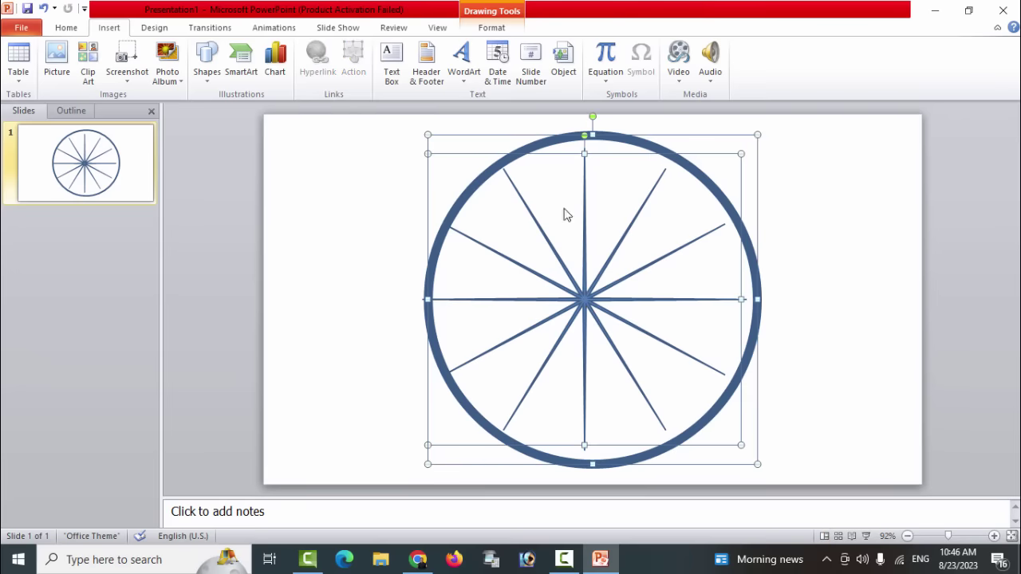
left_click(507, 32)
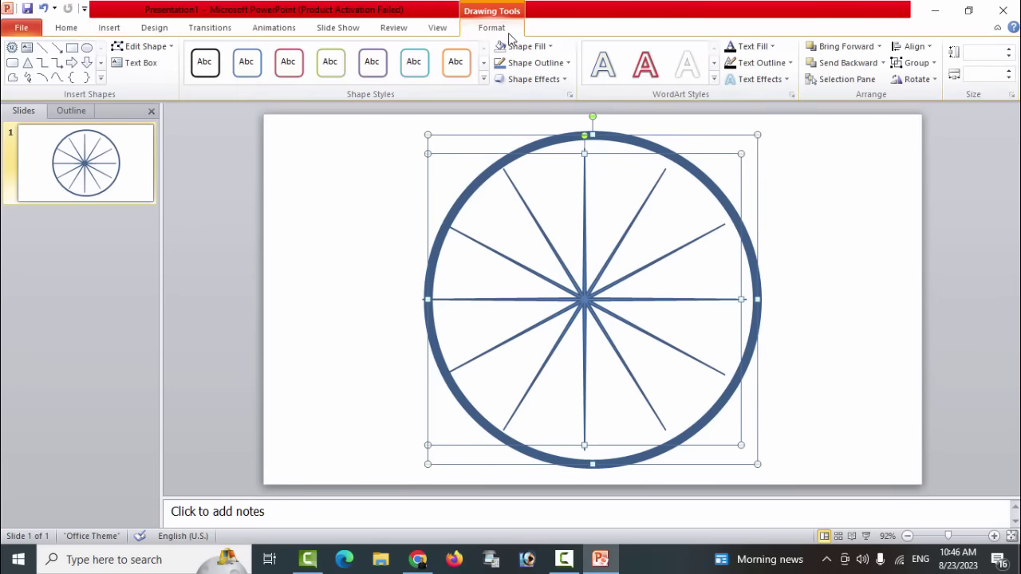
left_click(913, 47)
left_click(922, 80)
left_click(913, 46)
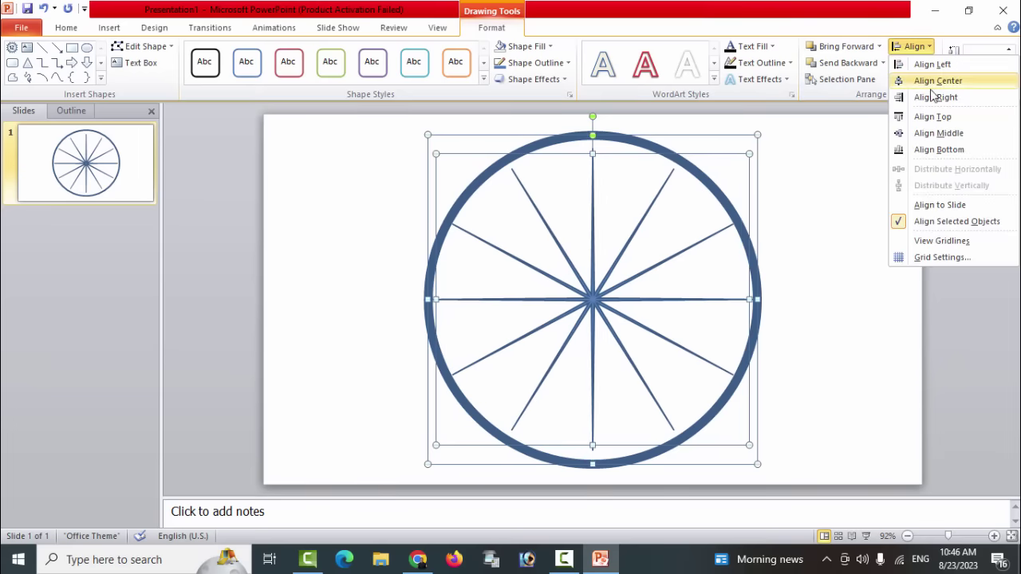
left_click(932, 131)
left_click(883, 275)
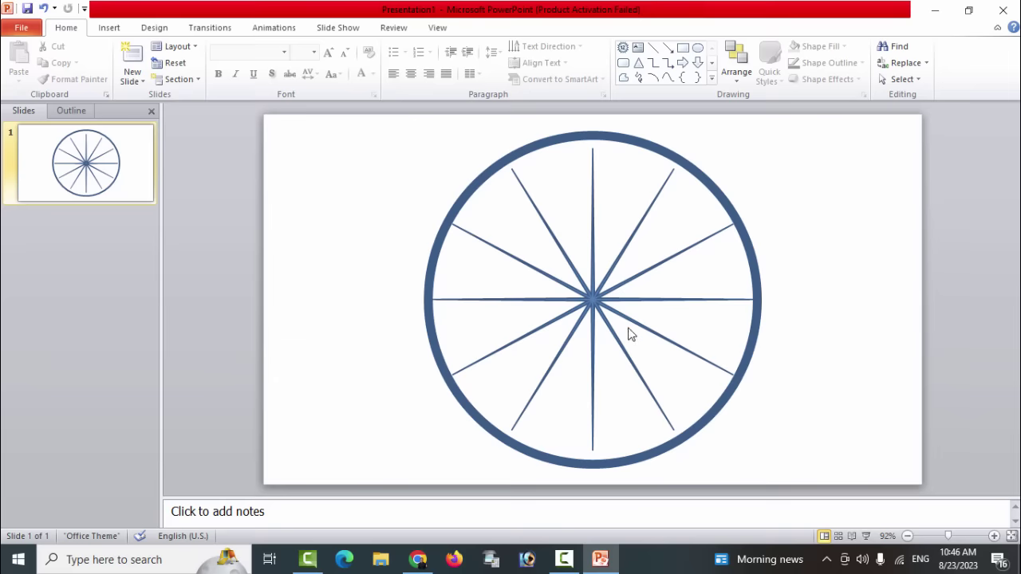
Insert an orange-style WordArt reading "12"
left_click(111, 28)
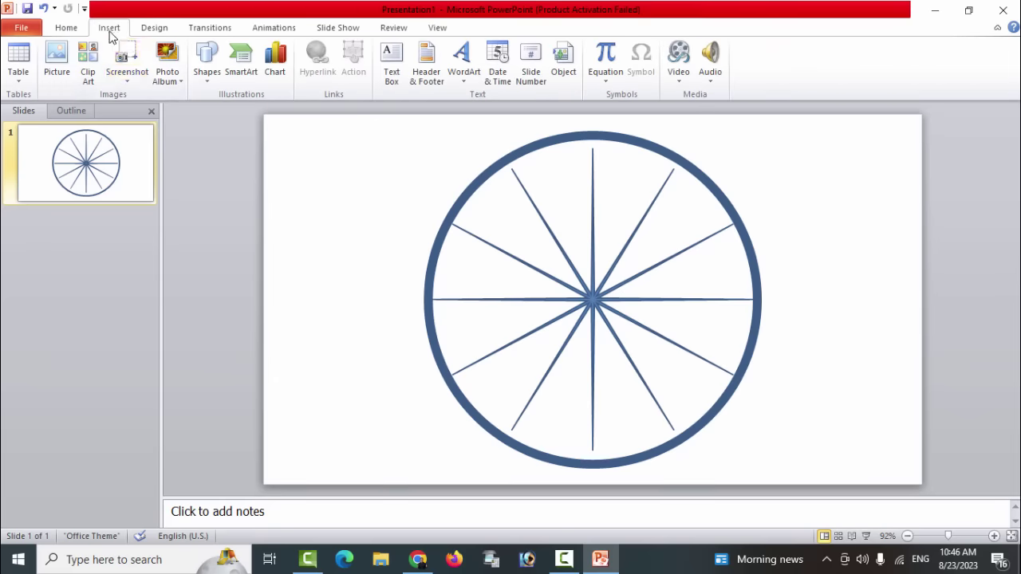
left_click(478, 68)
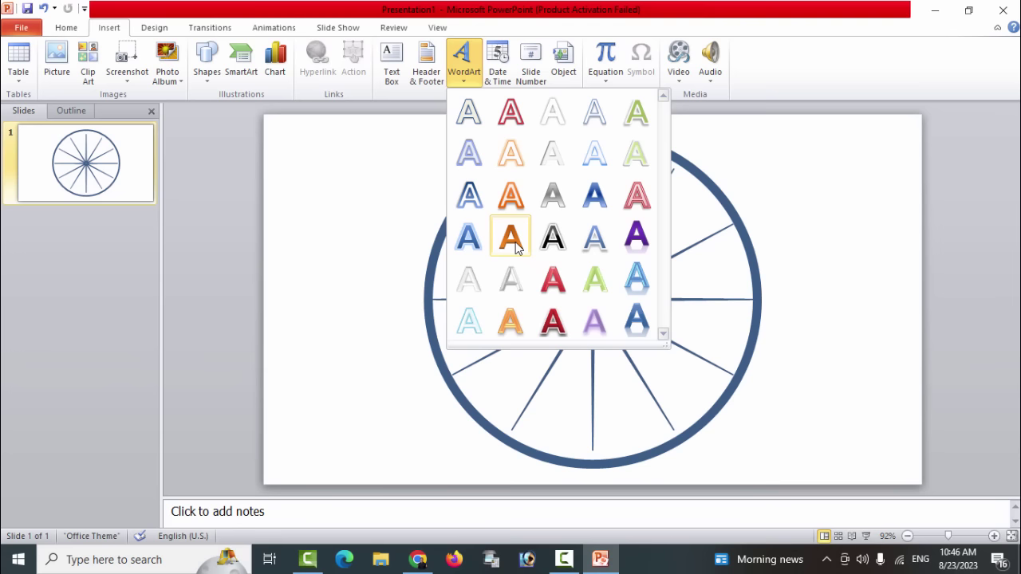
left_click(516, 241)
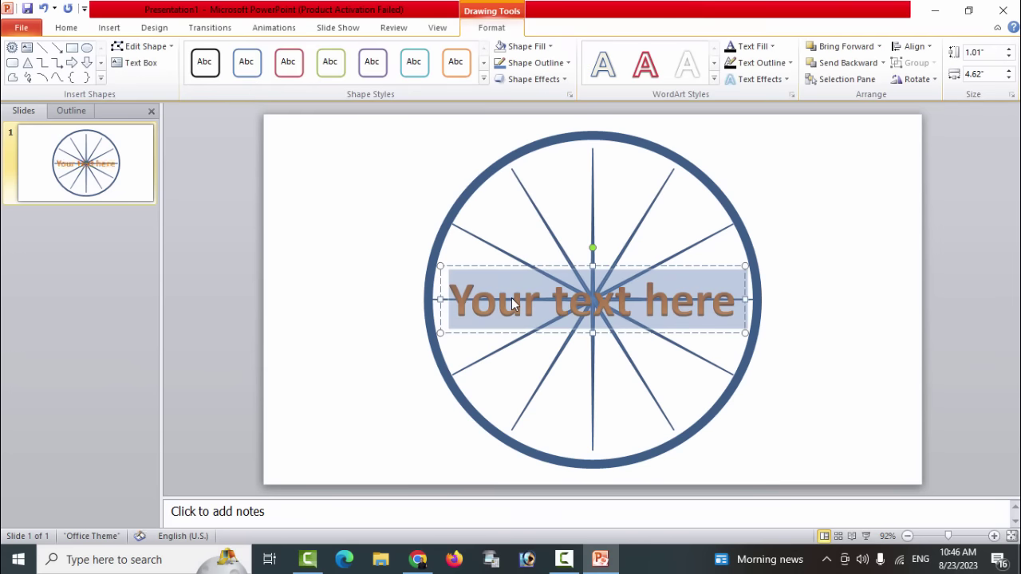
type("12")
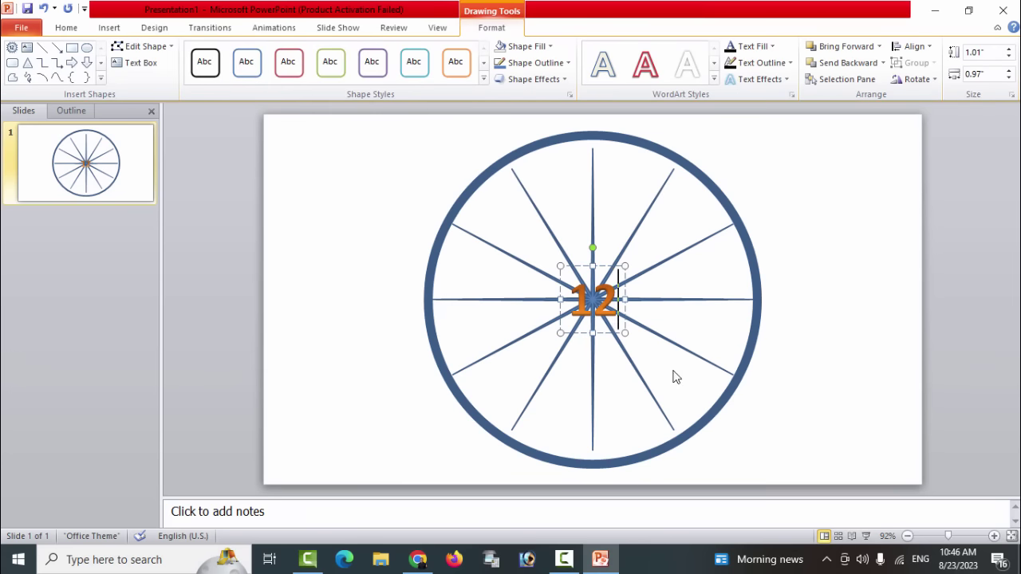
Left-align the "12" WordArt and decrease its font size to 32 pt
left_click(601, 328)
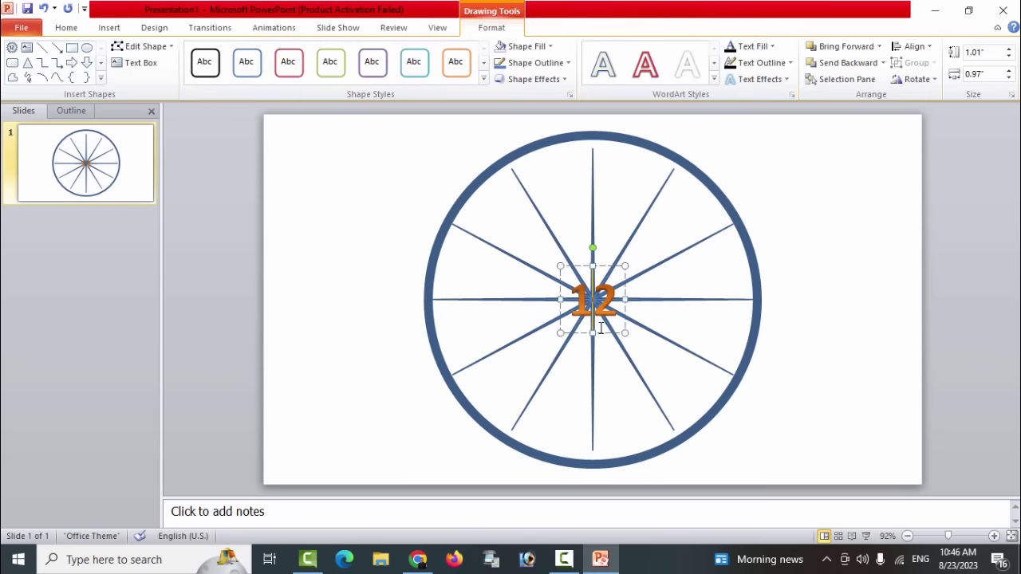
left_click(66, 27)
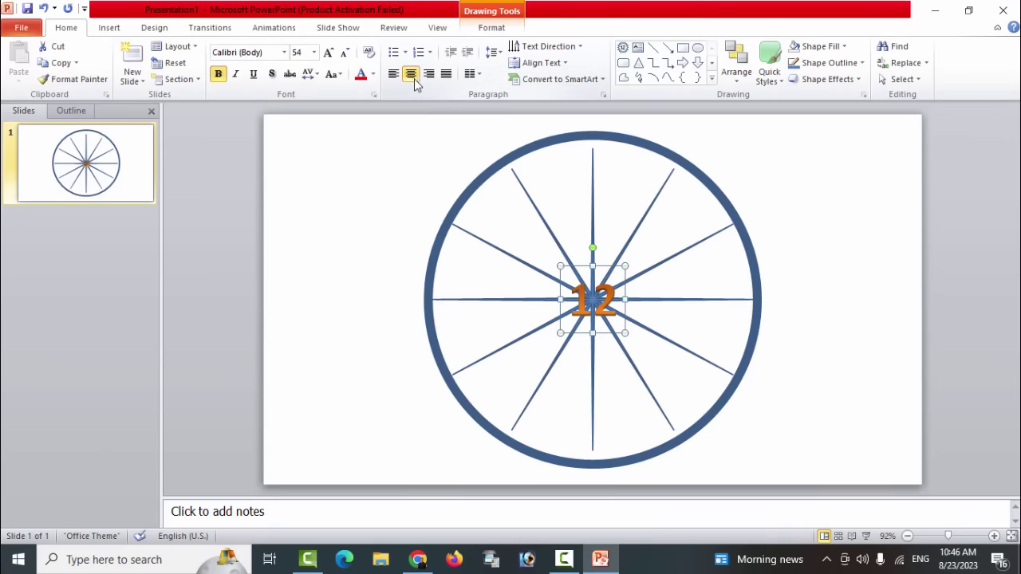
left_click(393, 75)
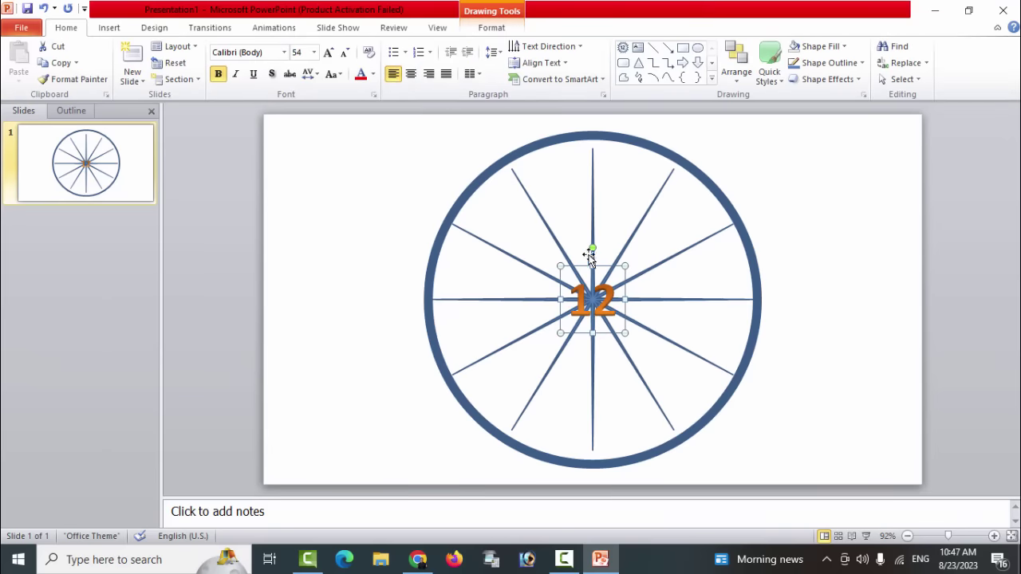
left_click(344, 52)
left_click(345, 52)
left_click(344, 52)
left_click(345, 52)
left_click(345, 52)
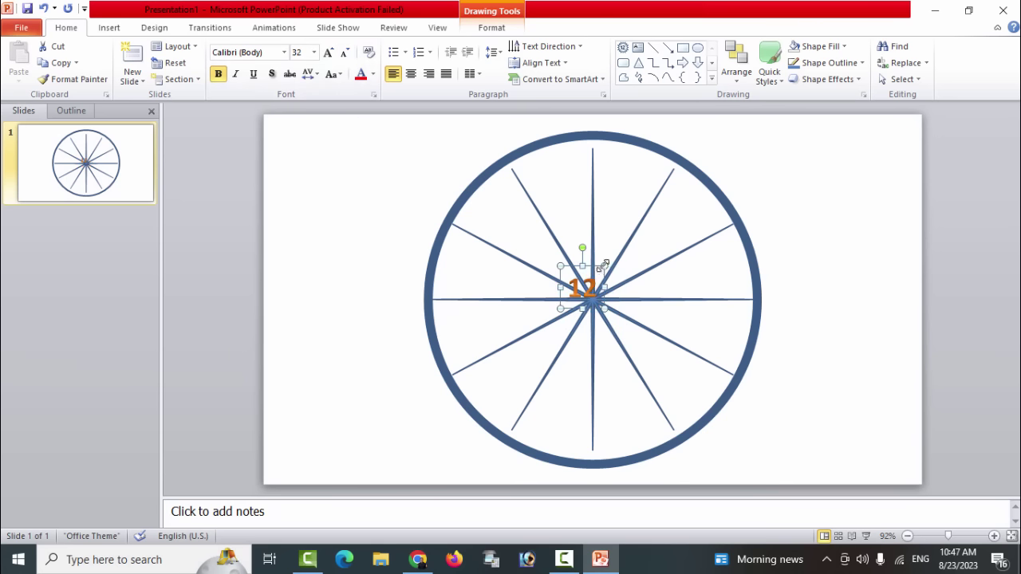
Move the "12" to the top of the dial and place copies at the other spoke tips
left_click_drag(597, 266, 608, 140)
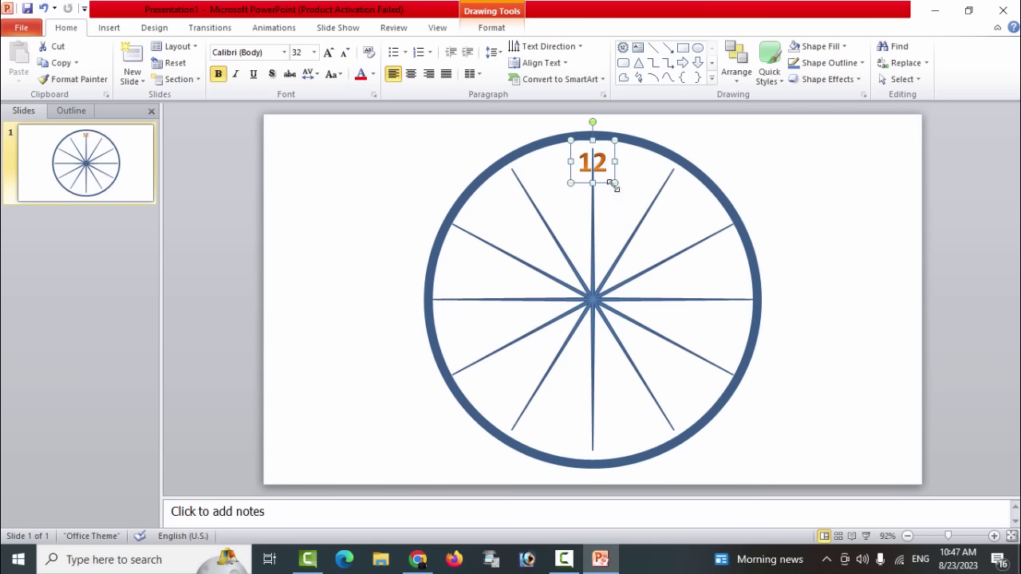
mouse_move(608, 190)
left_mouse_down()
mouse_move(676, 203)
mouse_move(730, 260)
mouse_move(745, 321)
mouse_move(723, 387)
left_mouse_up()
mouse_move(707, 411)
left_mouse_down()
mouse_move(710, 398)
mouse_move(670, 435)
mouse_move(594, 458)
mouse_move(522, 435)
mouse_move(456, 383)
mouse_move(472, 388)
mouse_move(439, 325)
mouse_move(480, 244)
mouse_move(535, 199)
left_mouse_up()
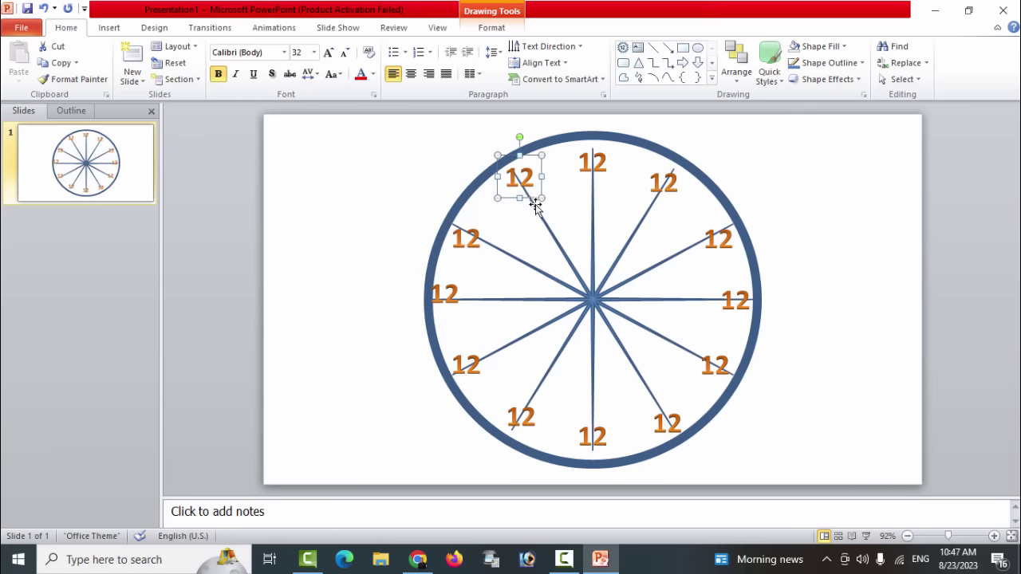
Nudge the top 12 up, then relabel the next three copies 1, 2 and 3 near the rim
left_click(601, 177)
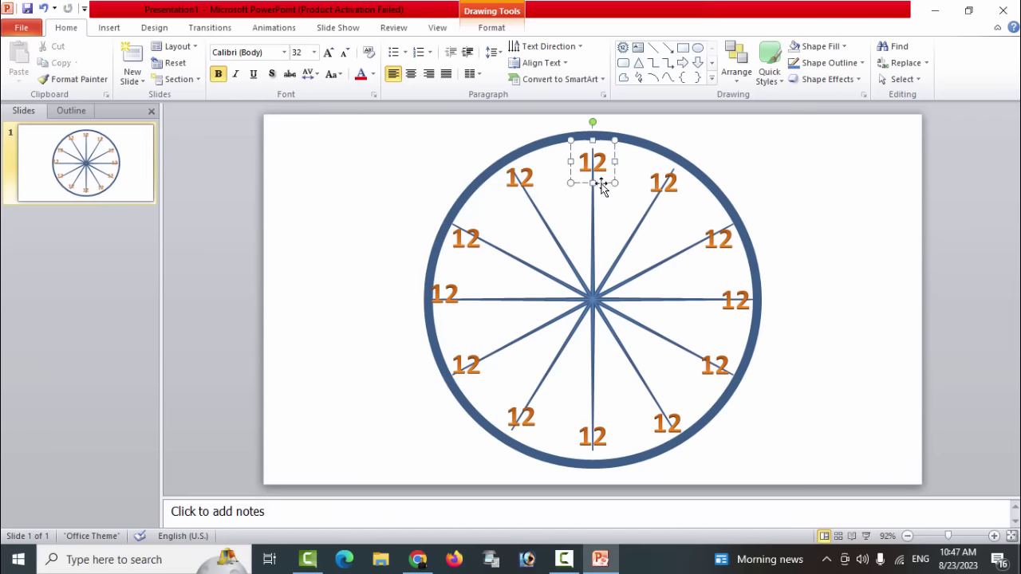
key("Up")
key("Up")
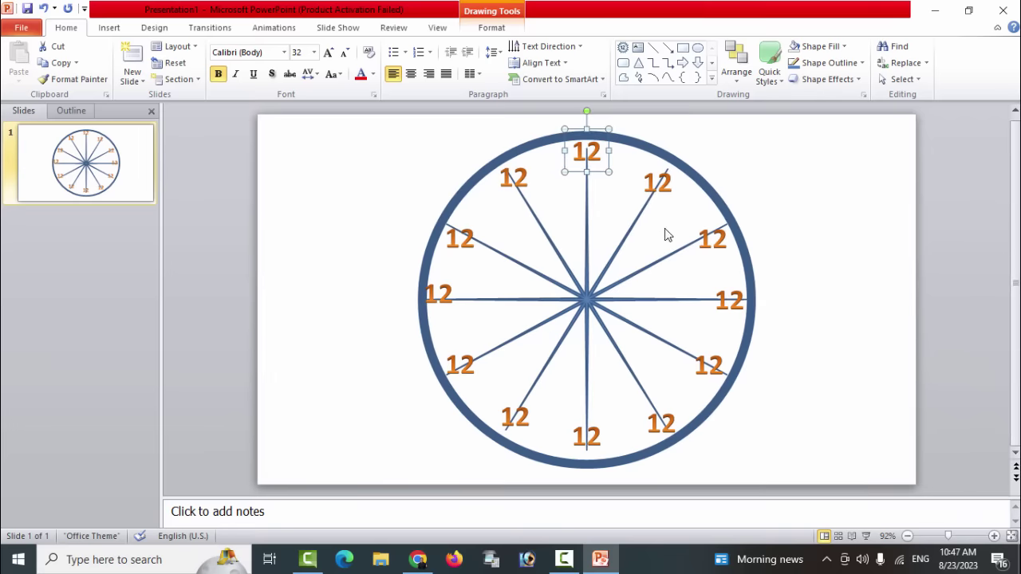
left_click(657, 181)
double_click(658, 182)
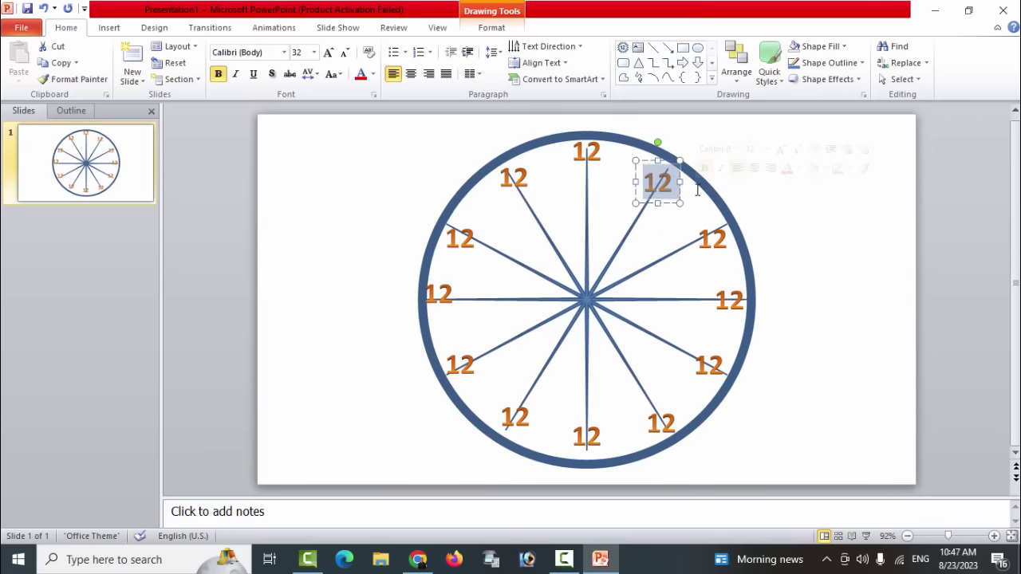
type("1")
left_click_drag(663, 203, 682, 197)
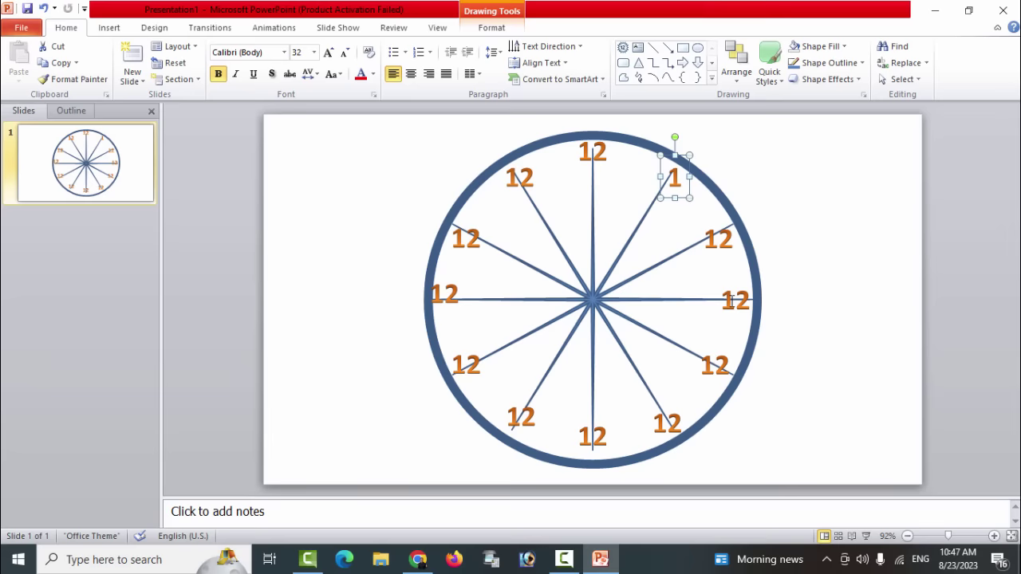
double_click(707, 242)
type("2")
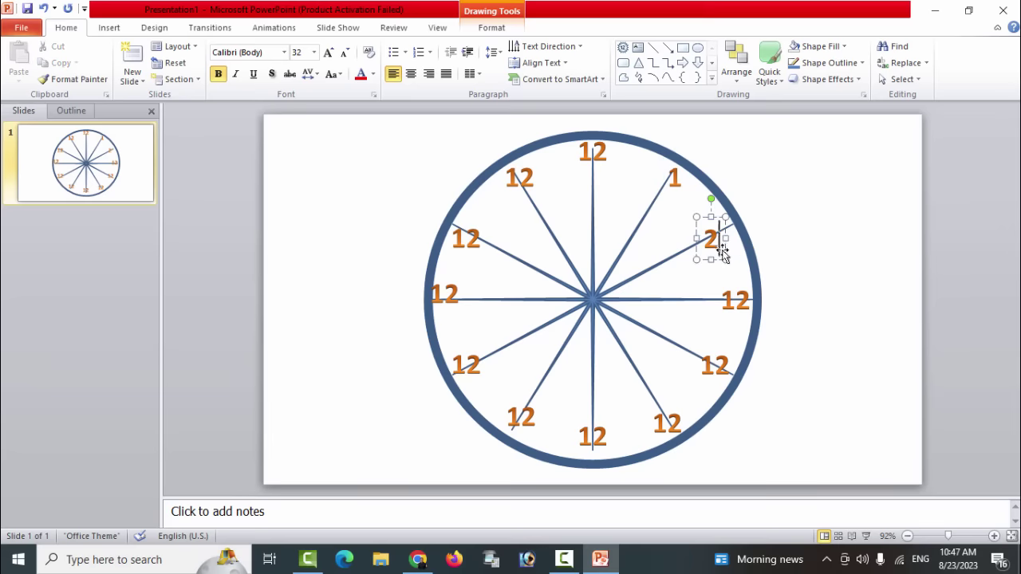
left_click_drag(725, 252, 734, 252)
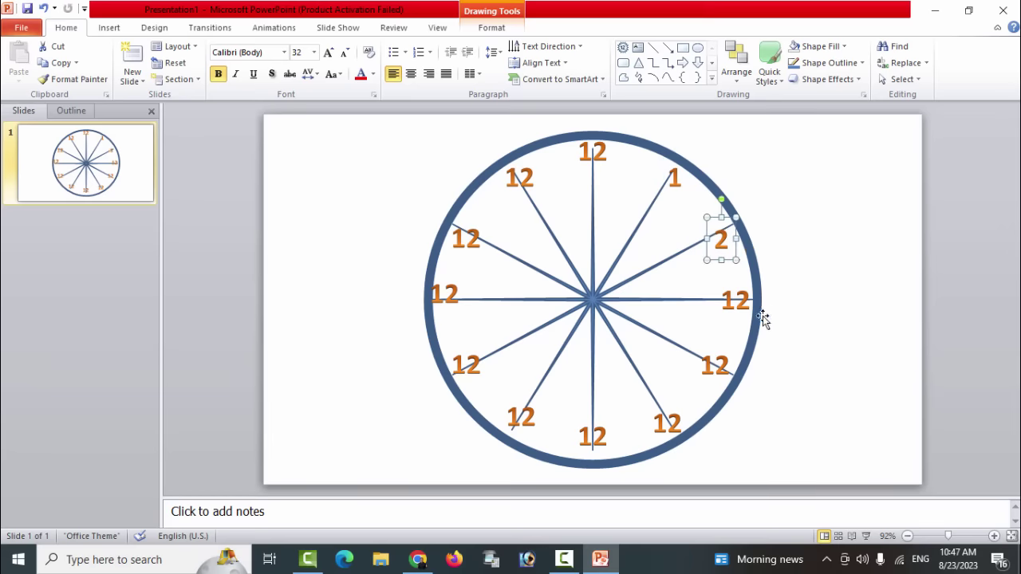
double_click(724, 300)
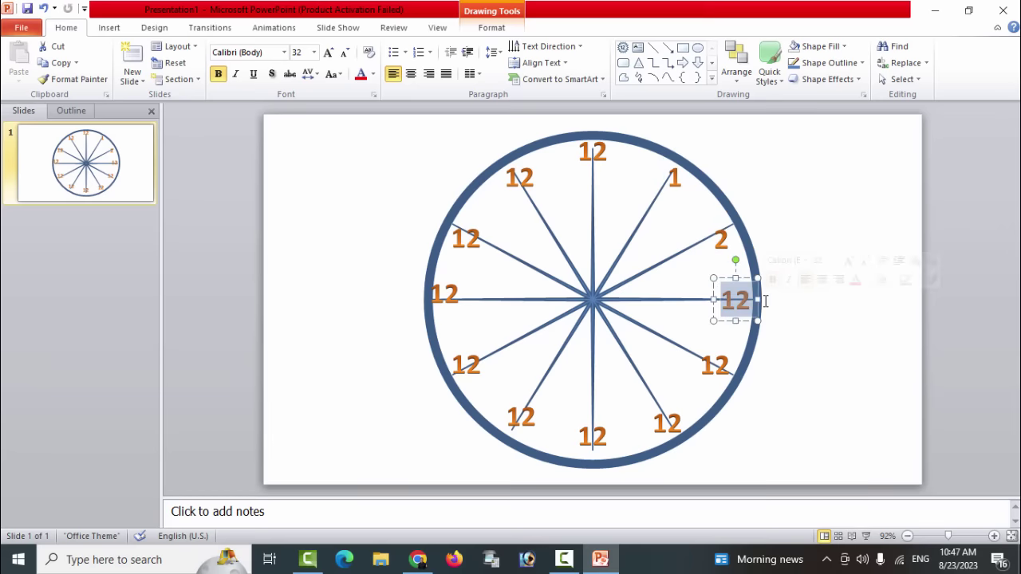
type("3")
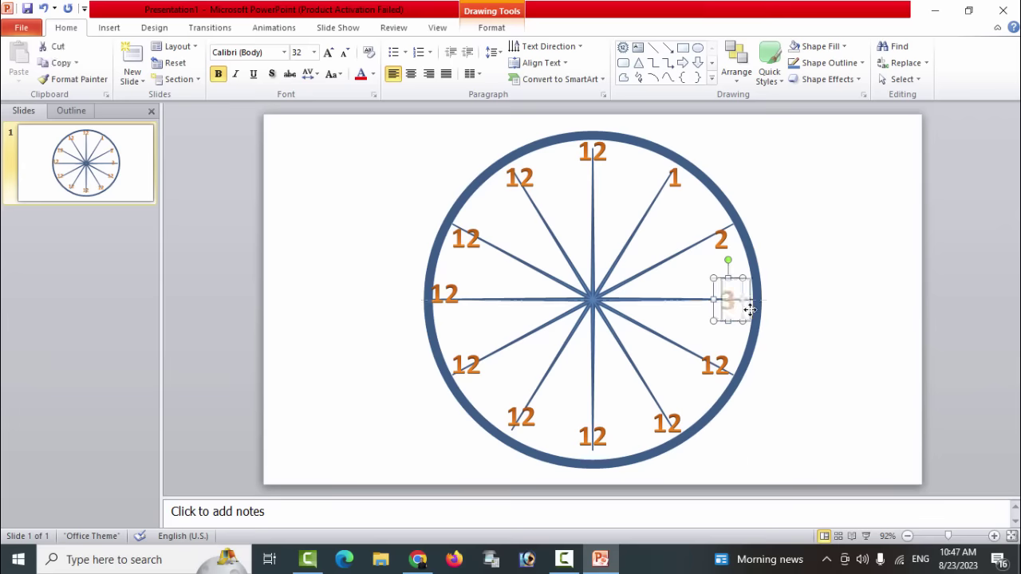
left_click_drag(742, 310, 750, 310)
Relabel the lower-right copies 4 and 5, fix a stray digit, and type 600 into the bottom label
double_click(719, 365)
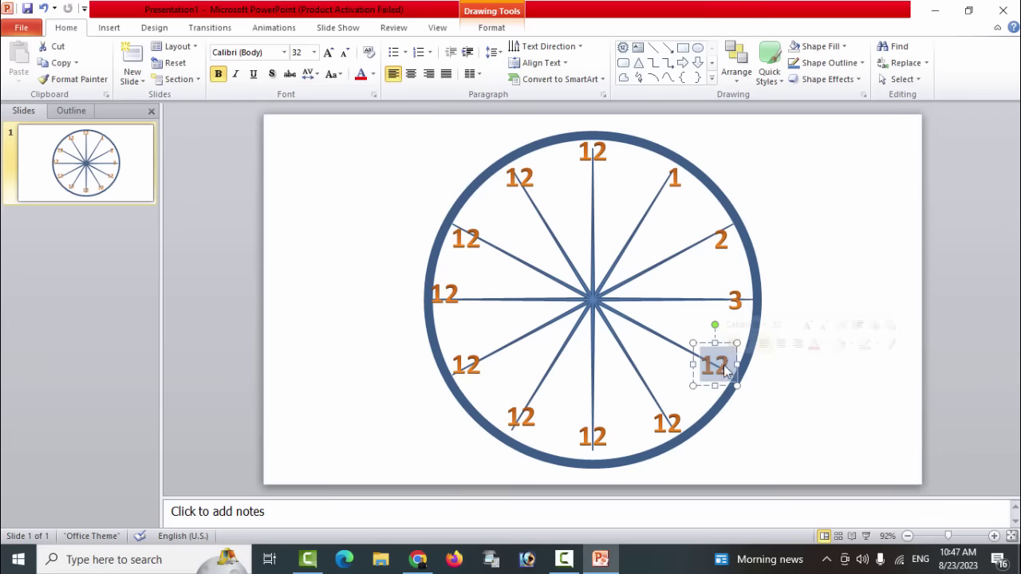
type("4")
left_click_drag(724, 372, 737, 372)
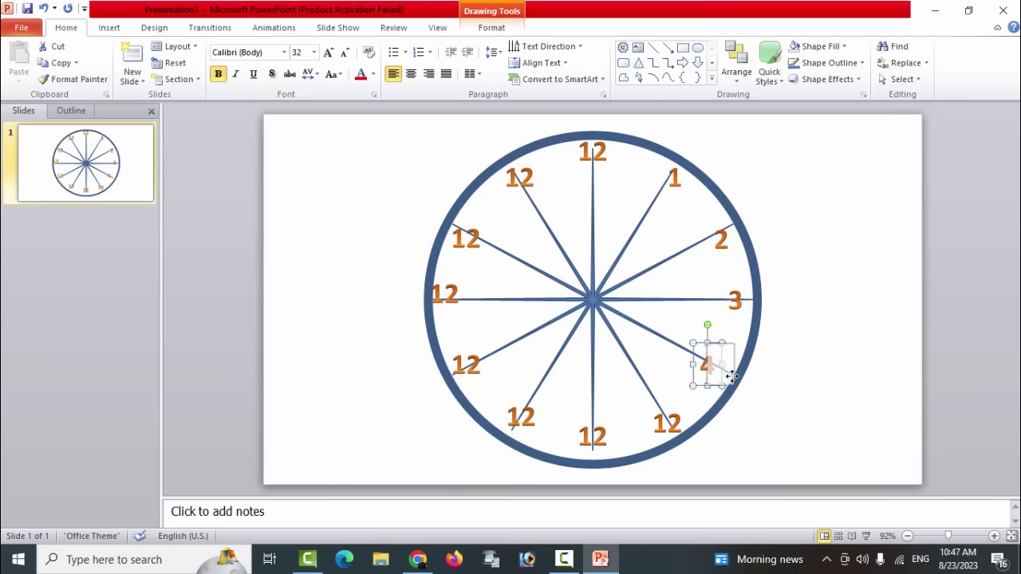
left_click(656, 421)
double_click(665, 422)
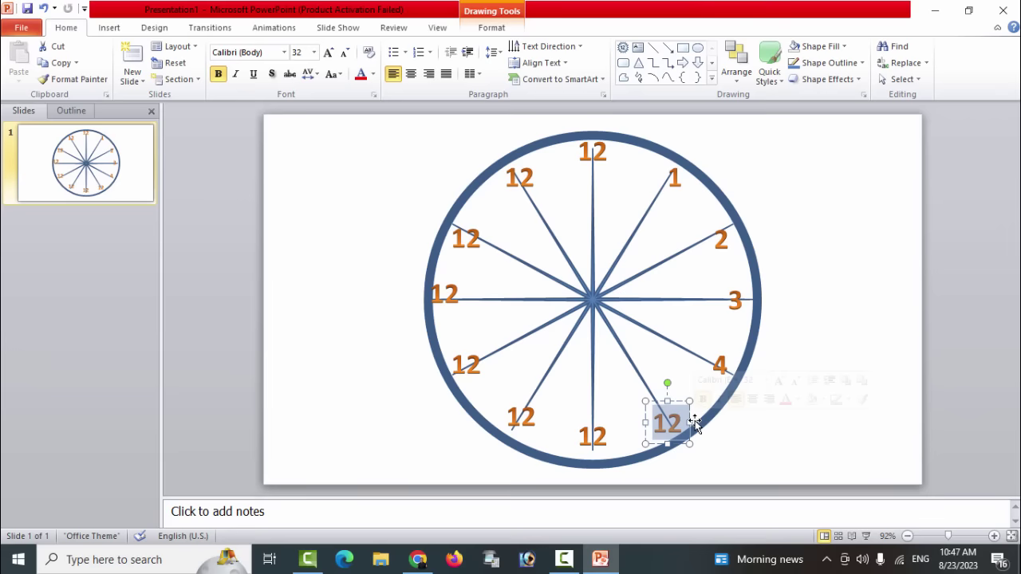
type("5")
left_click_drag(676, 414, 689, 416)
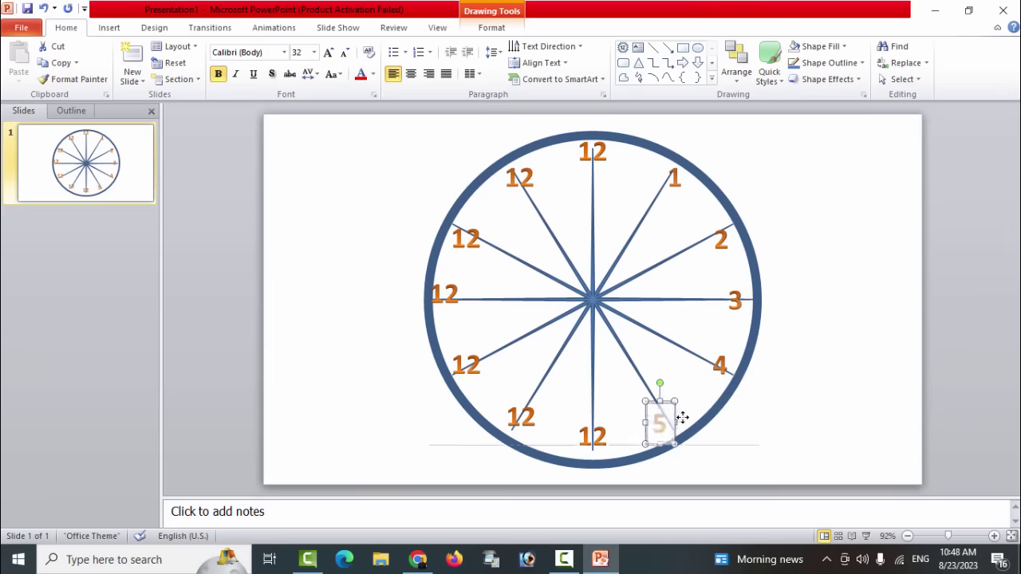
left_click(673, 424)
type("1")
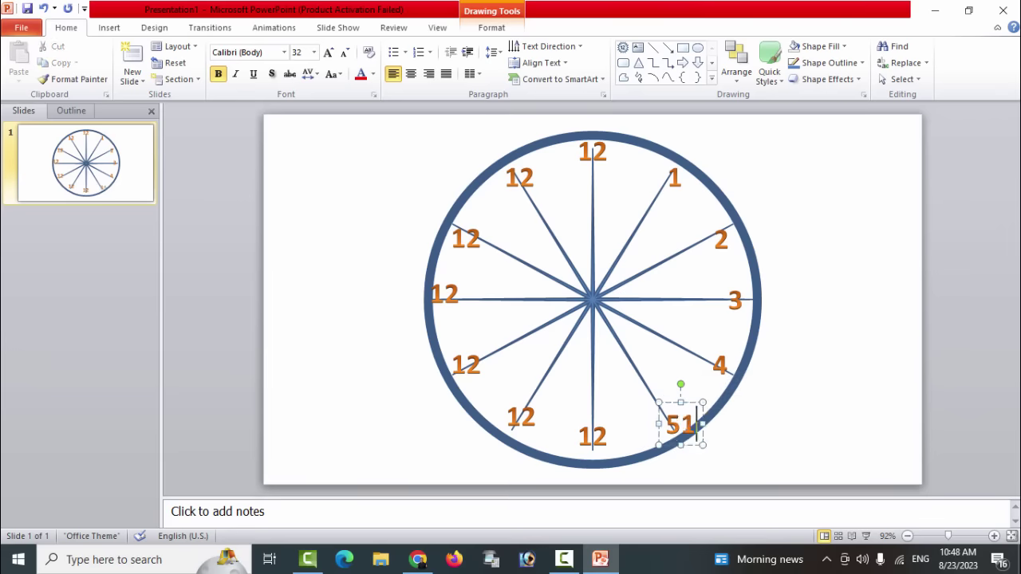
key("BackSpace")
double_click(597, 437)
type("6")
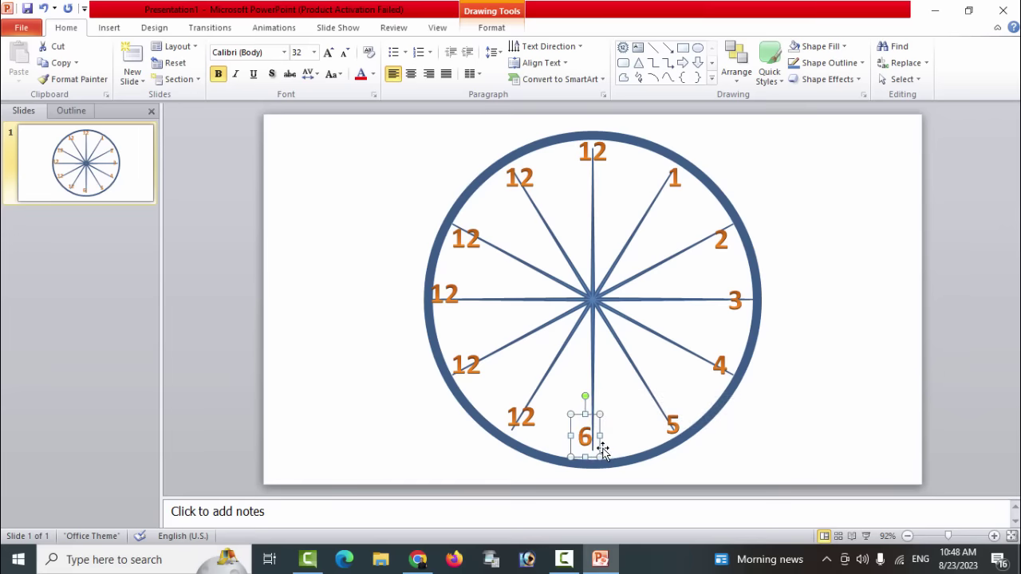
type("00")
Trim the bottom label to 6, nudge it into place, and relabel the bottom-left copy 7
key("BackSpace")
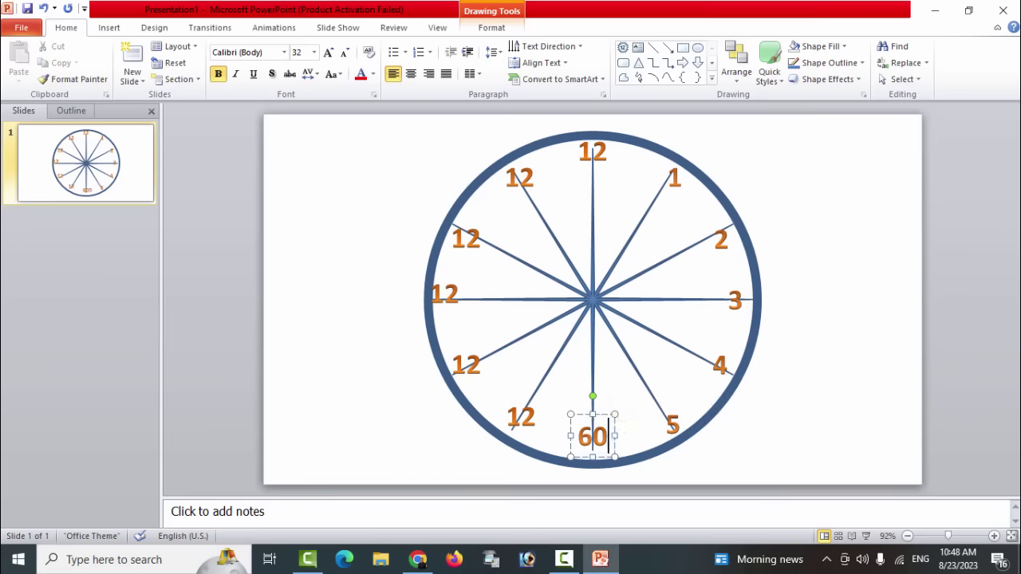
key("BackSpace")
left_click(603, 449)
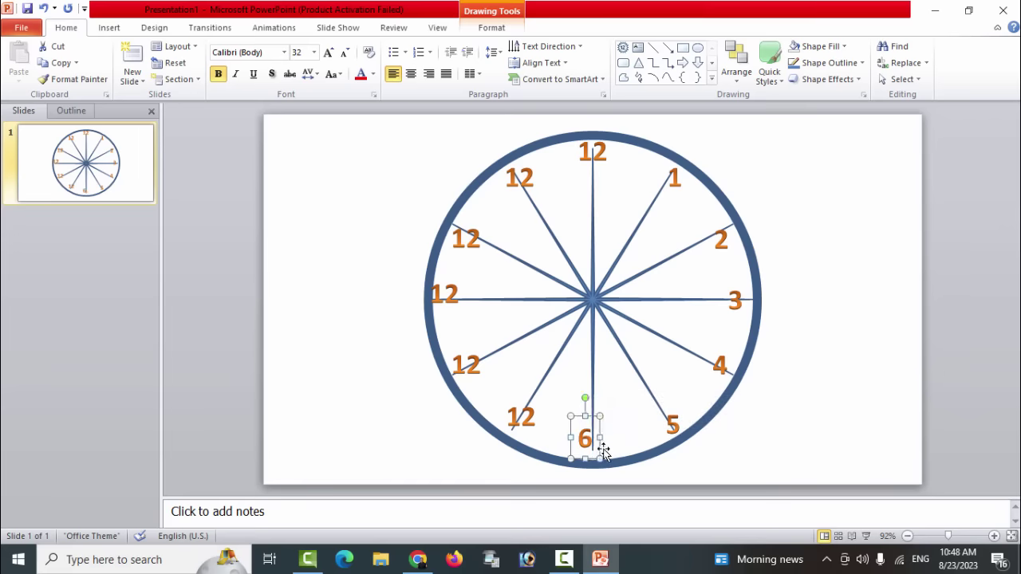
key("Down")
key("Down")
key("Right")
key("Right")
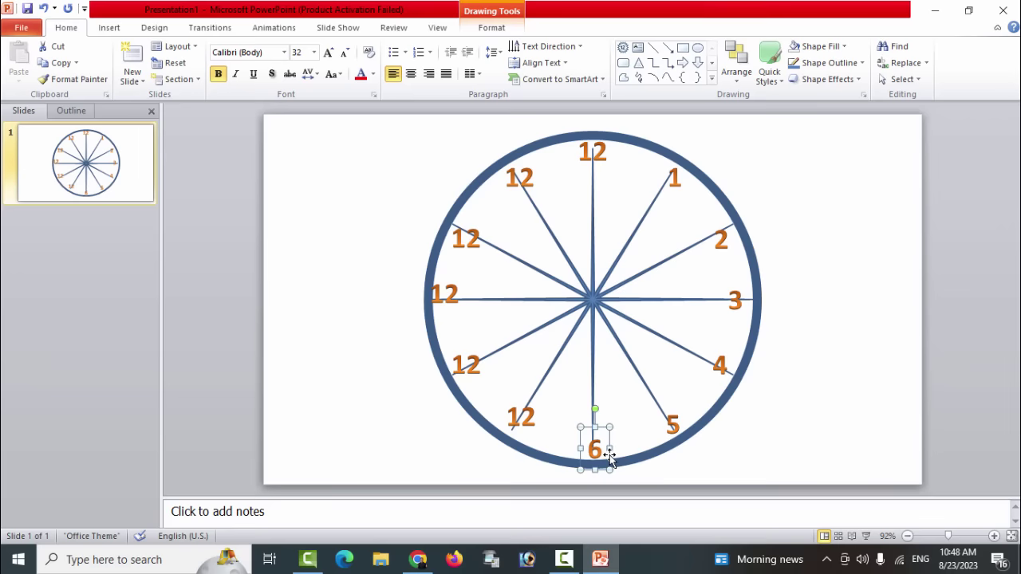
key("Left")
double_click(521, 417)
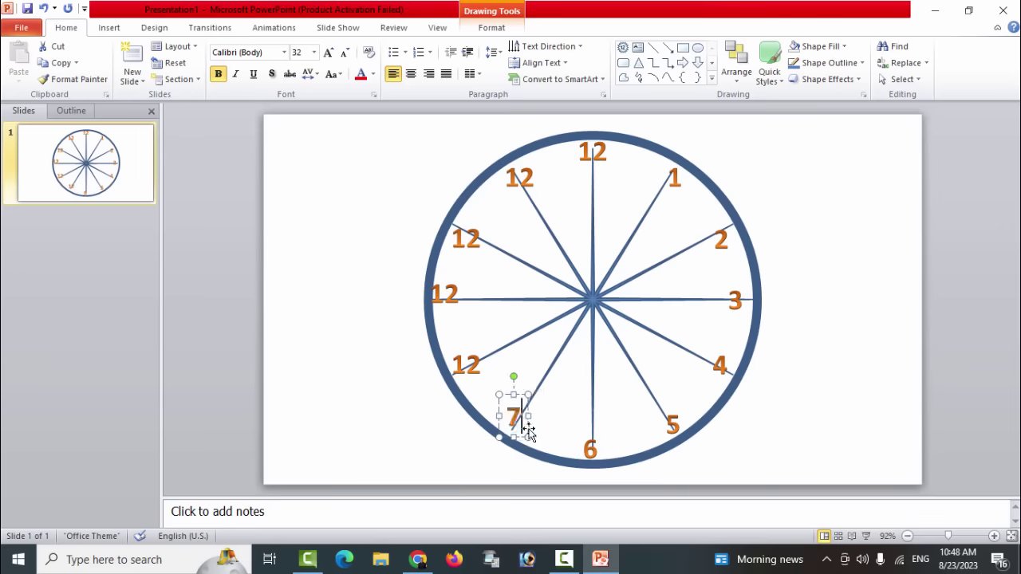
type("7")
left_click_drag(528, 428, 528, 435)
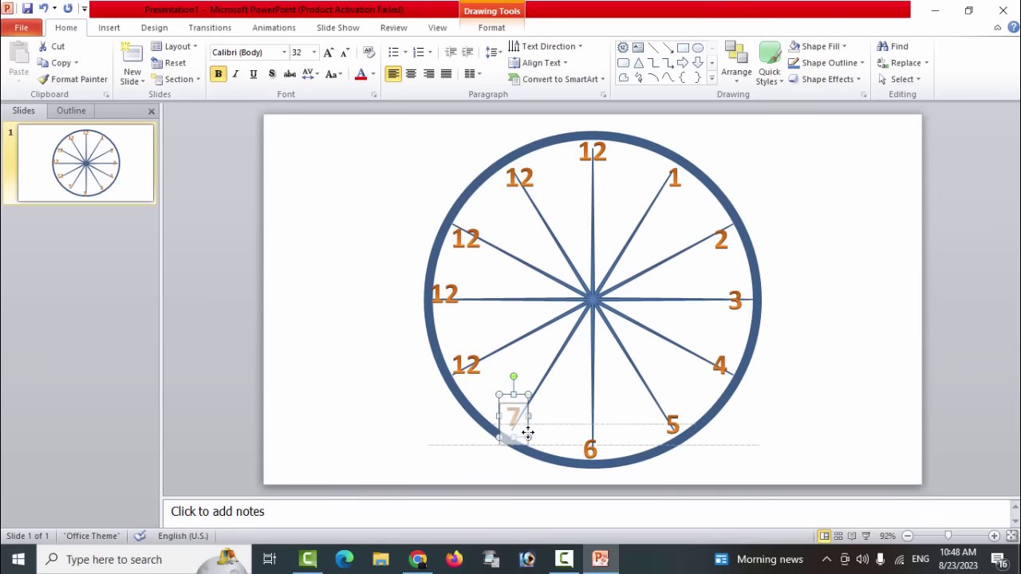
Relabel the remaining left-side copies 8, 9, 10 and 11 and position them near the rim
left_click(462, 365)
mouse_move(452, 365)
left_mouse_down()
mouse_move(493, 369)
mouse_move(477, 387)
left_mouse_up()
type("8")
left_click_drag(433, 298, 472, 299)
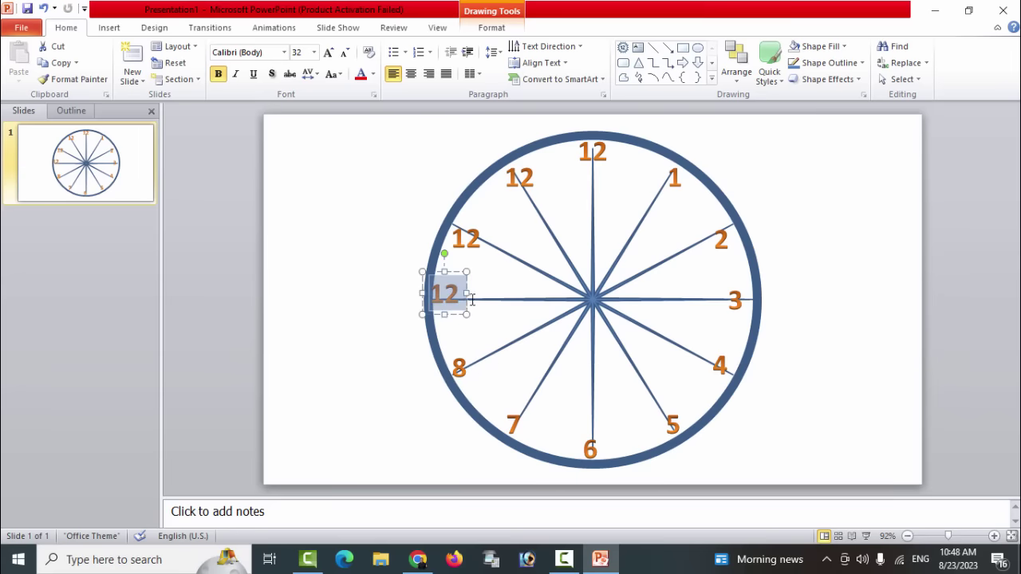
type("9")
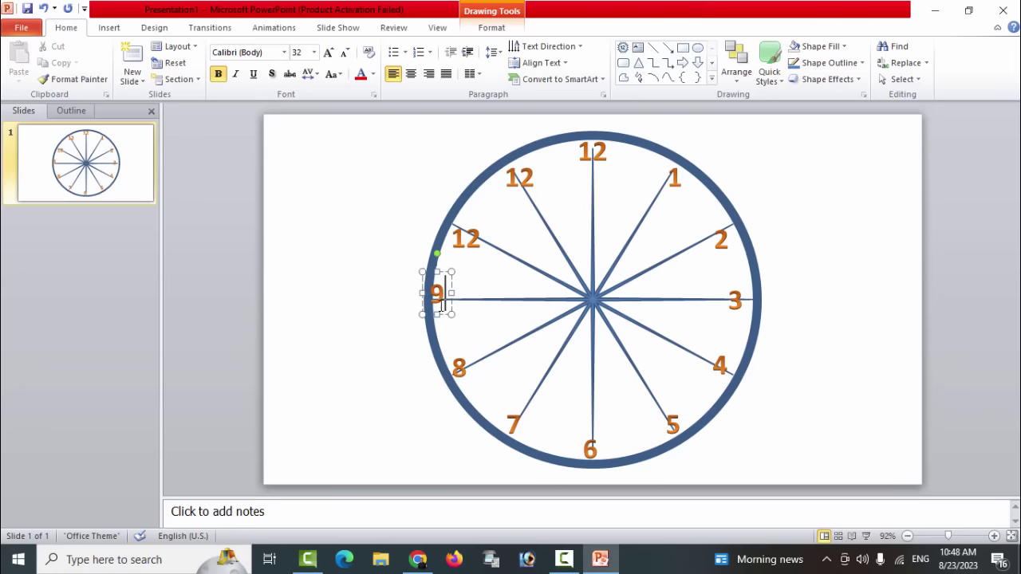
left_click_drag(451, 307, 455, 312)
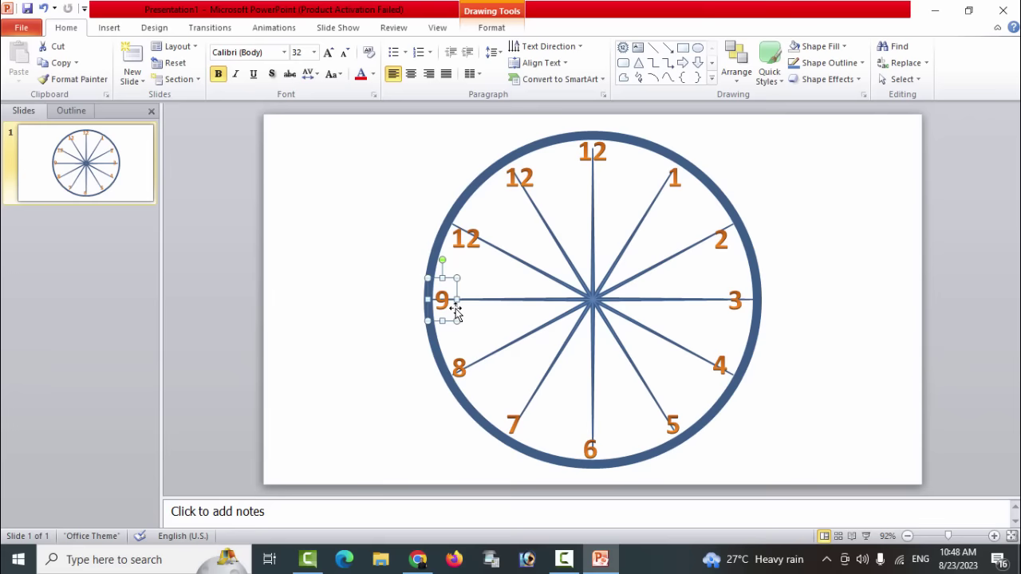
double_click(461, 242)
type("1")
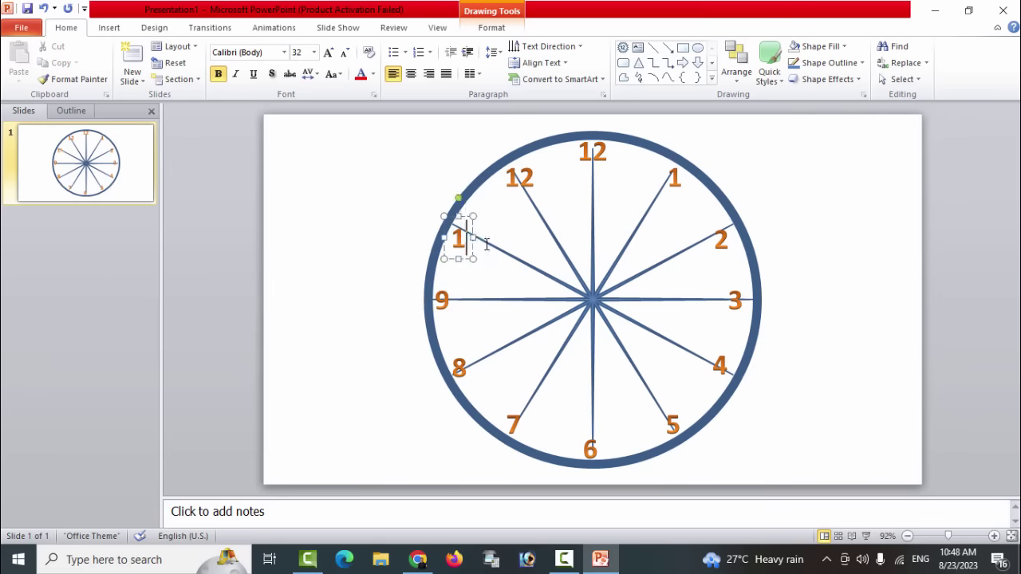
type("0")
left_click_drag(485, 237, 481, 232)
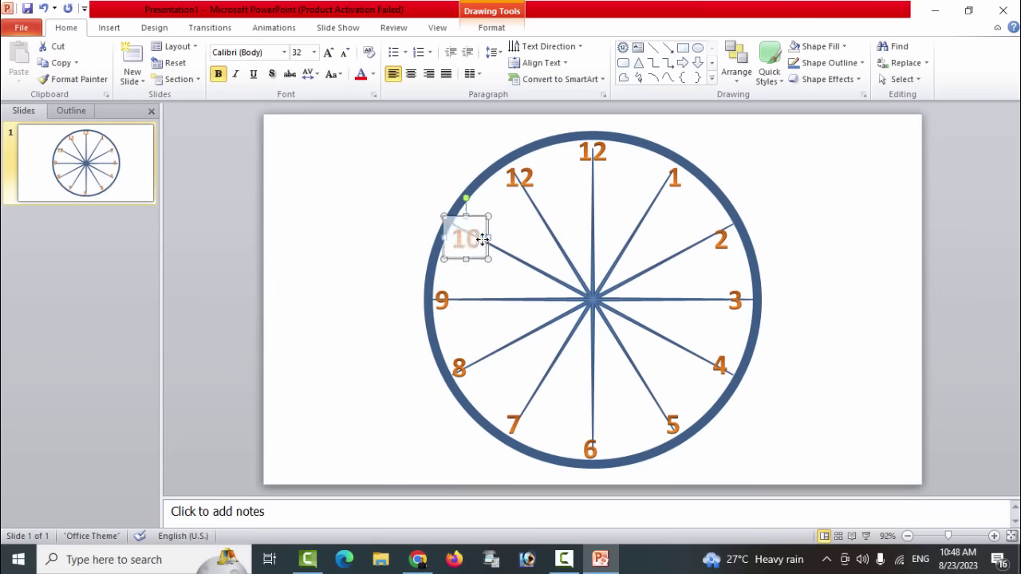
double_click(514, 180)
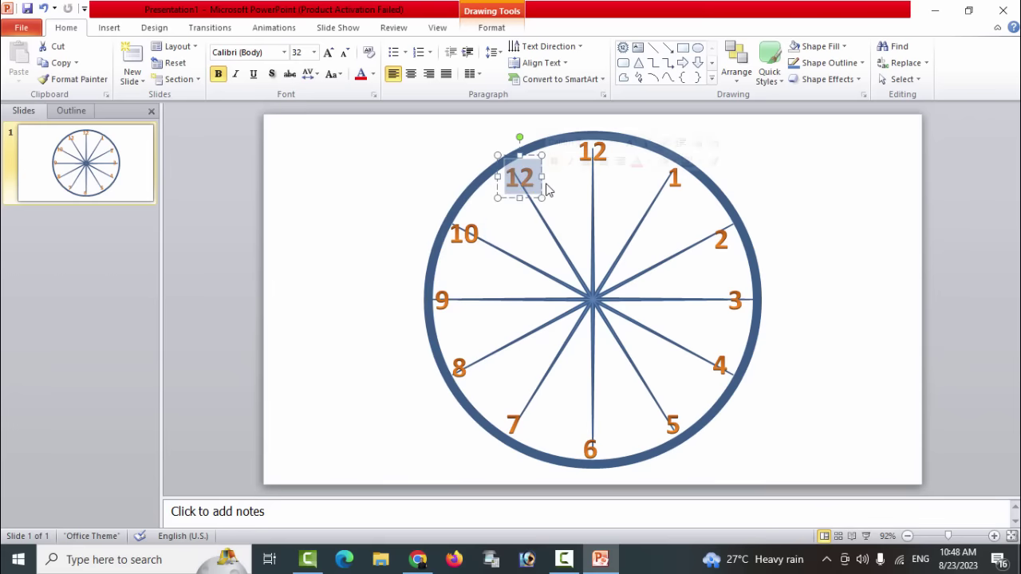
type("11")
left_click_drag(541, 188, 541, 185)
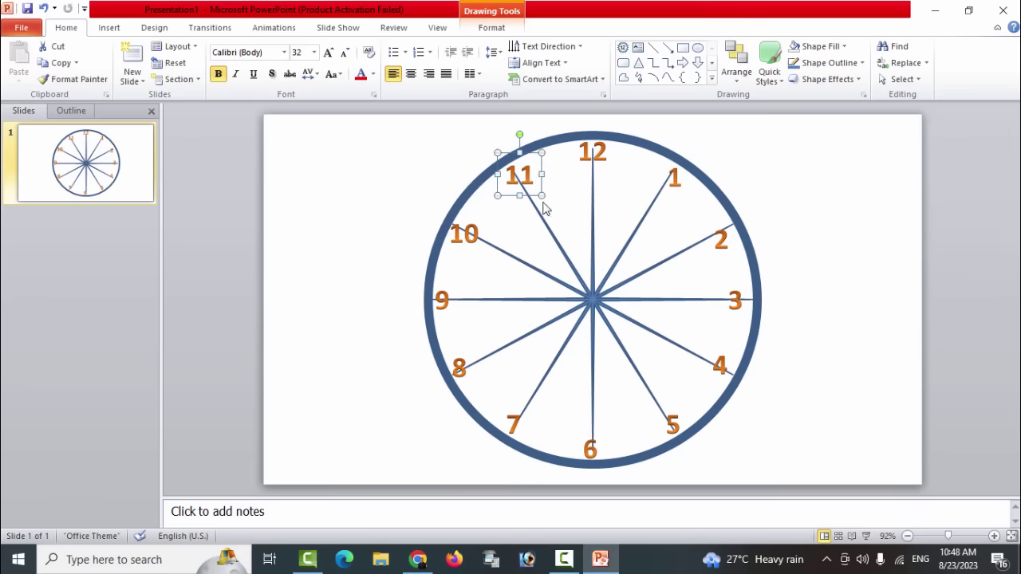
left_click(814, 231)
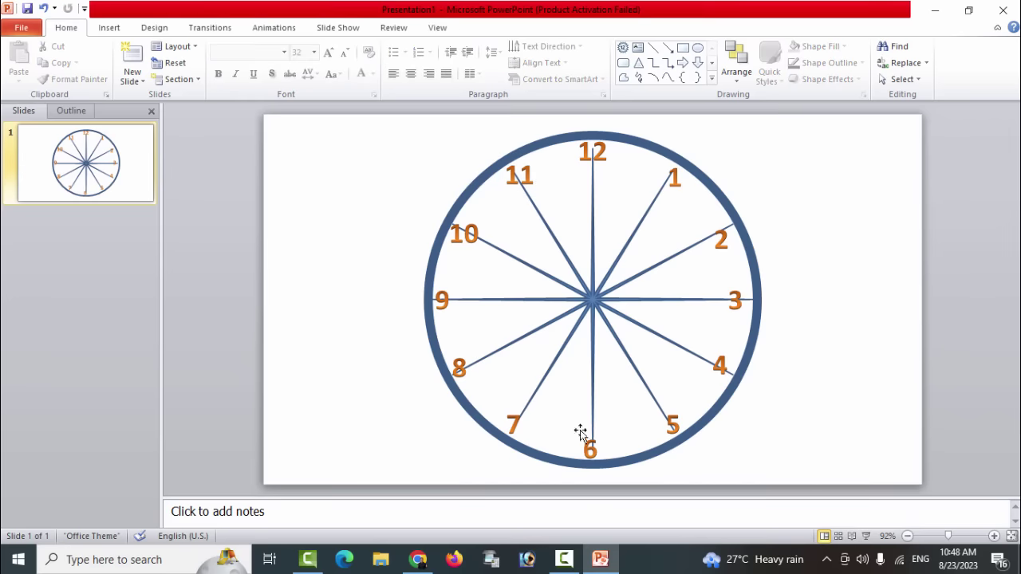
Delete the radial guide lines and nudge the 3 label closer to the rim
left_click(588, 311)
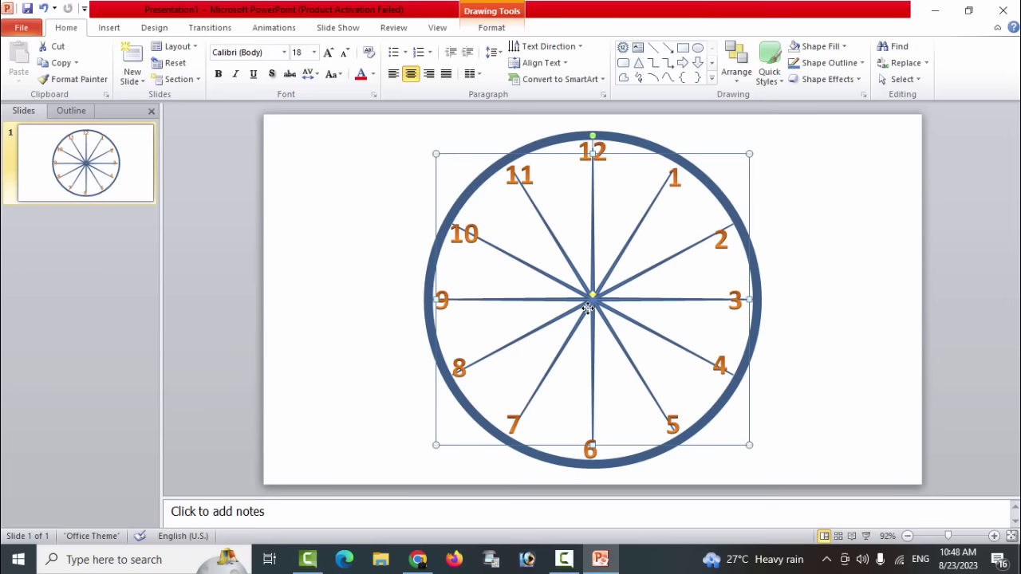
key("Delete")
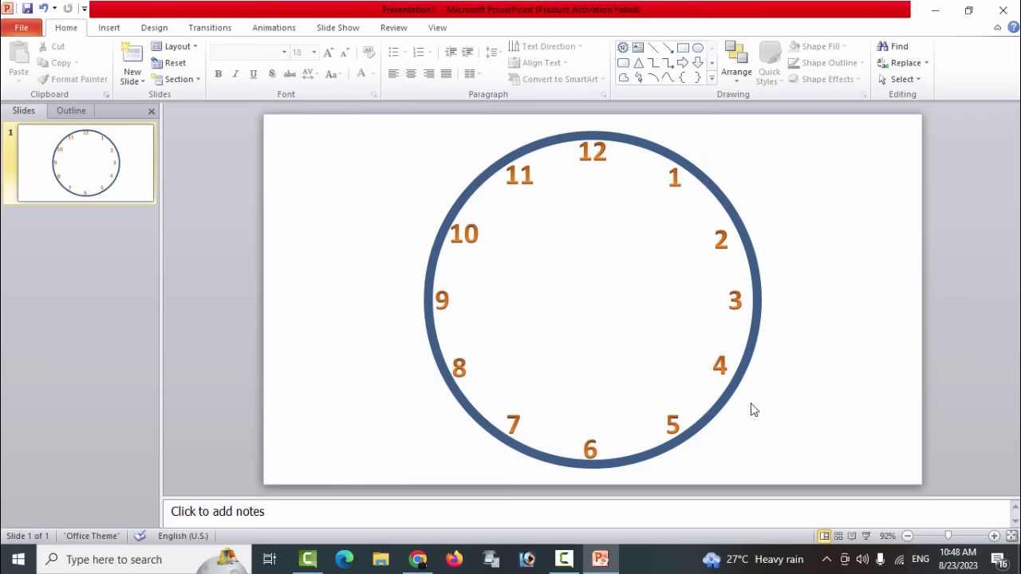
left_click(734, 297)
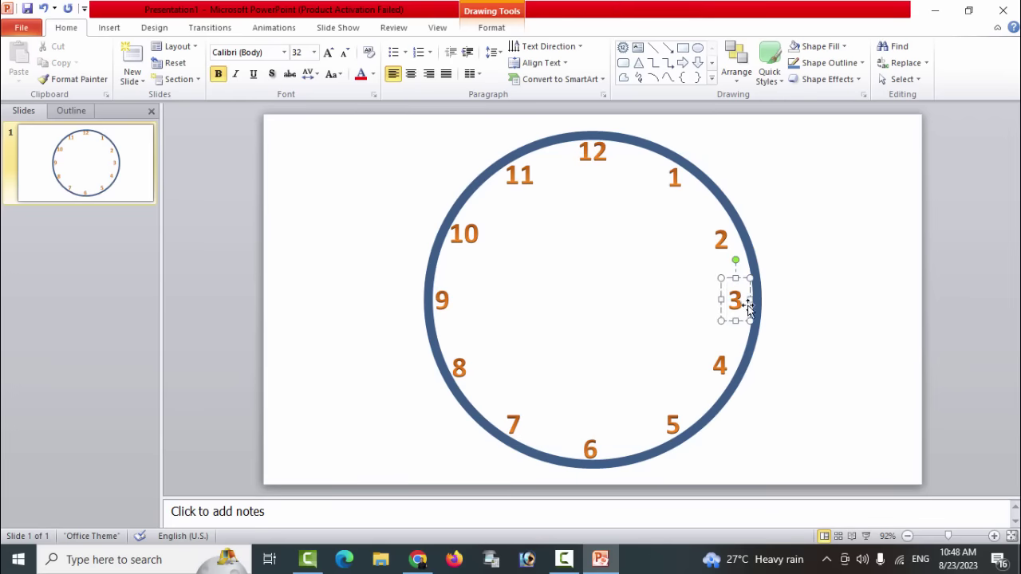
key("Right")
key("Right")
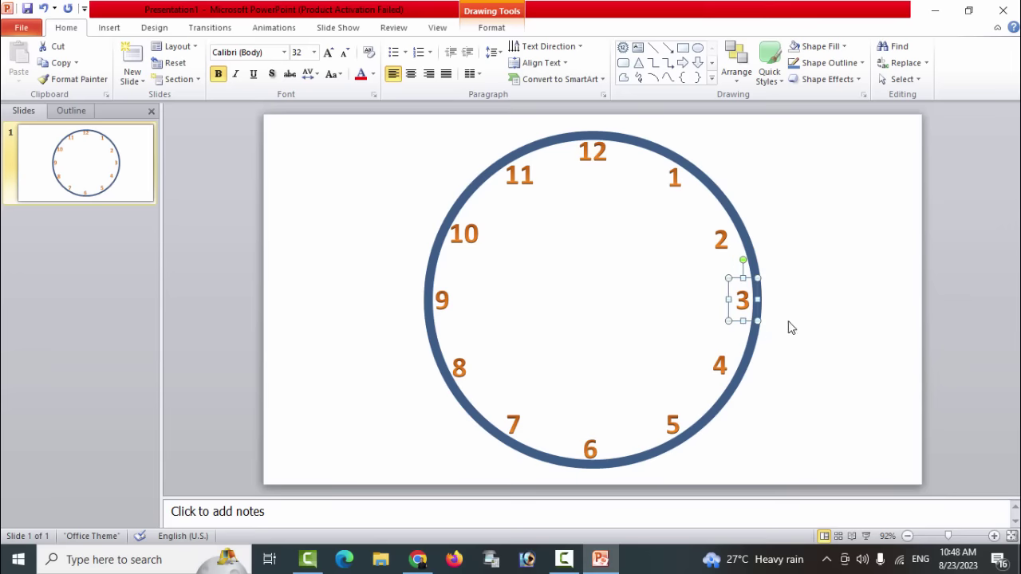
left_click(790, 328)
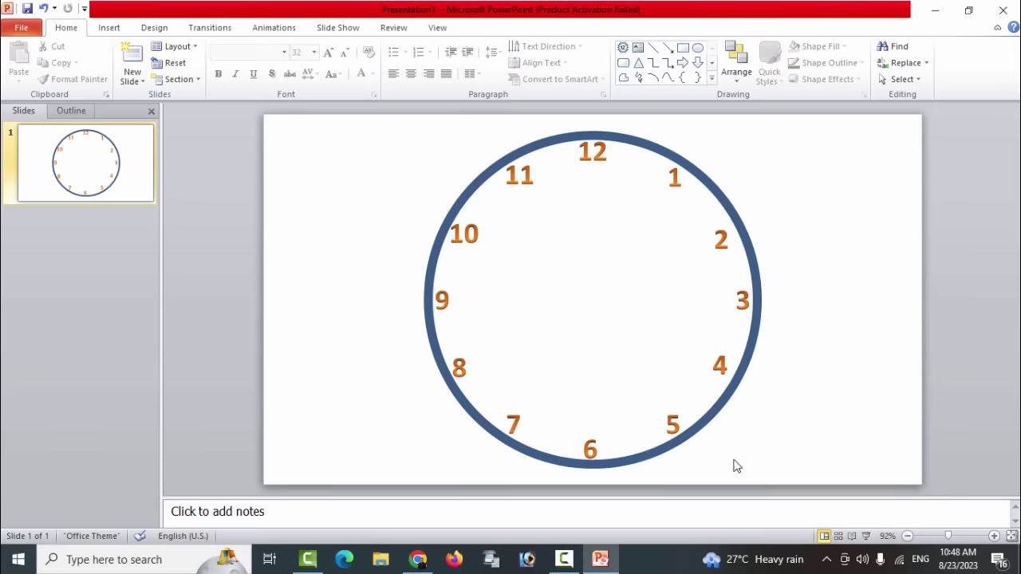
left_click(109, 29)
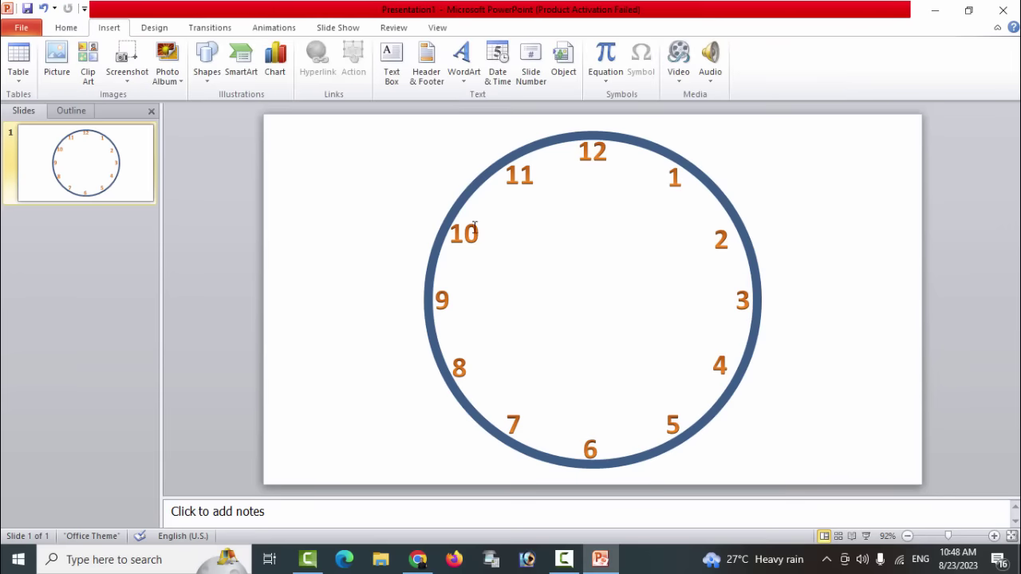
Fill the clock circle with the preset yellow-to-red gradient using the Path gradient type
left_click(462, 201)
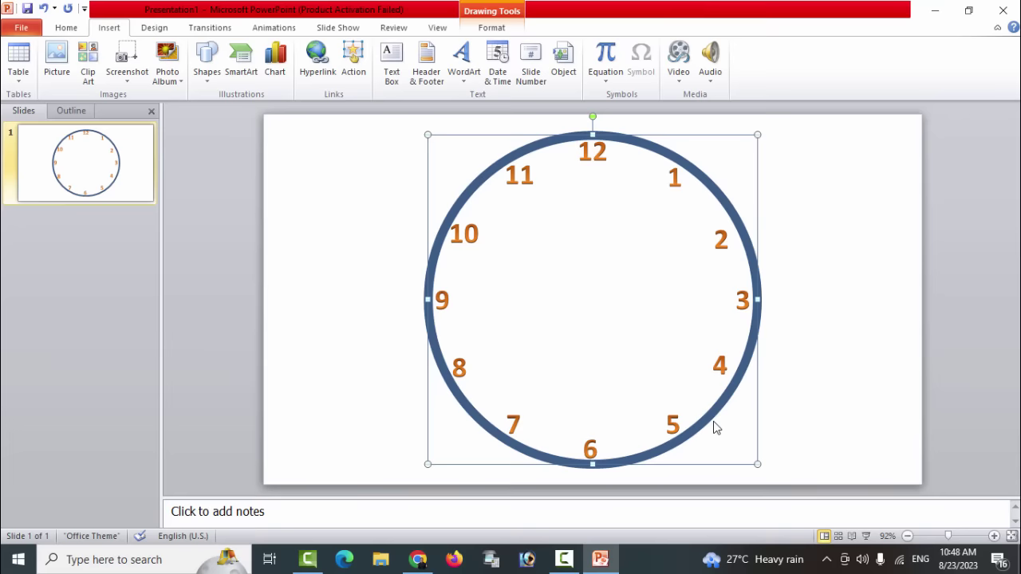
left_click(483, 29)
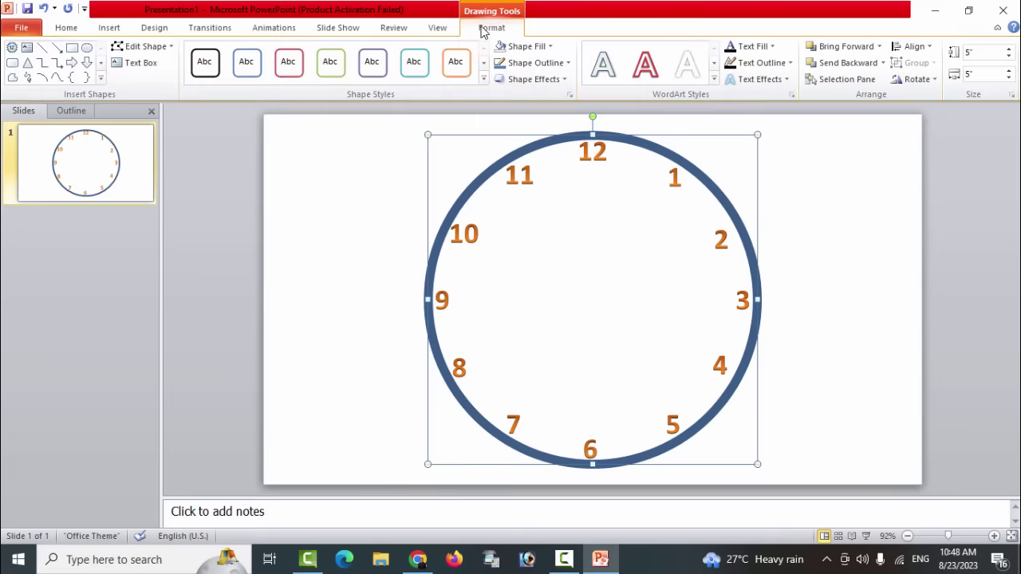
left_click(520, 46)
mouse_move(536, 224)
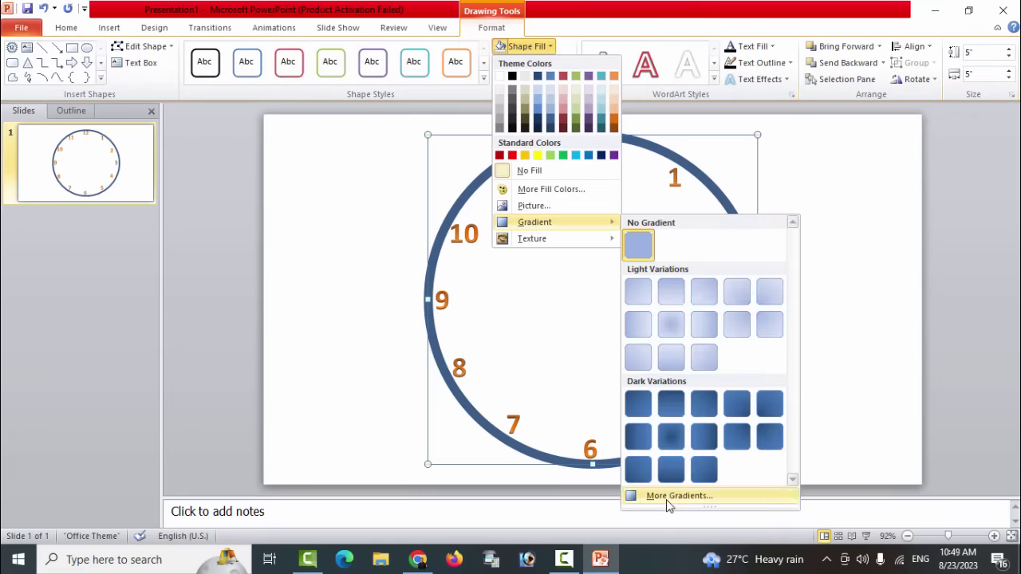
left_click(691, 499)
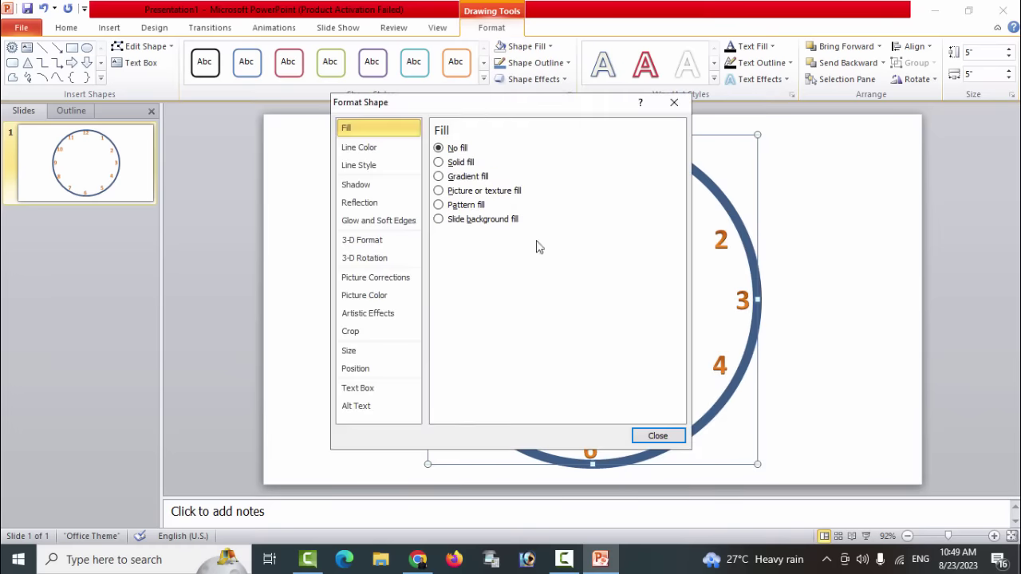
mouse_move(511, 109)
left_mouse_down()
mouse_move(237, 106)
mouse_move(221, 150)
left_mouse_up()
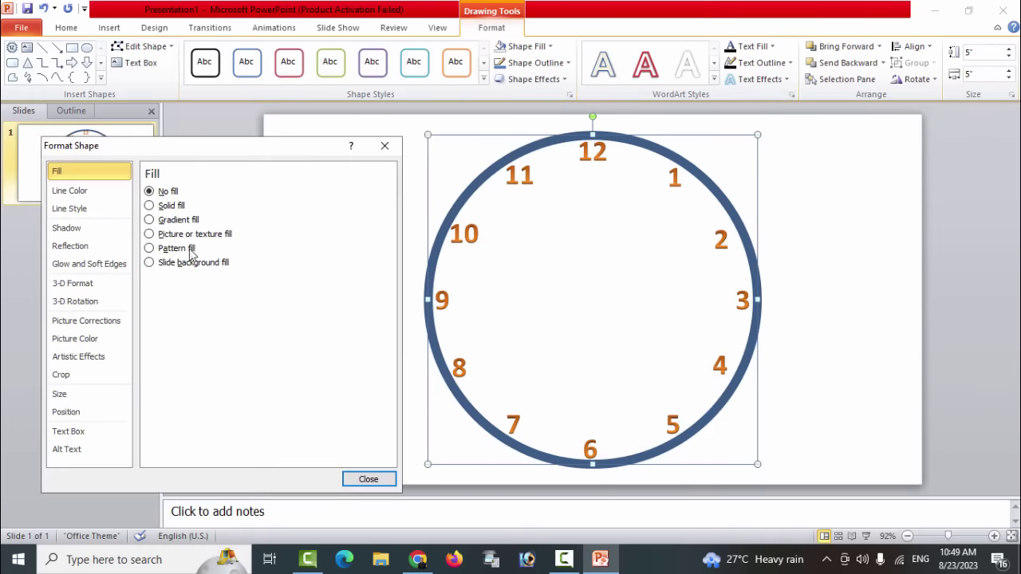
left_click(172, 227)
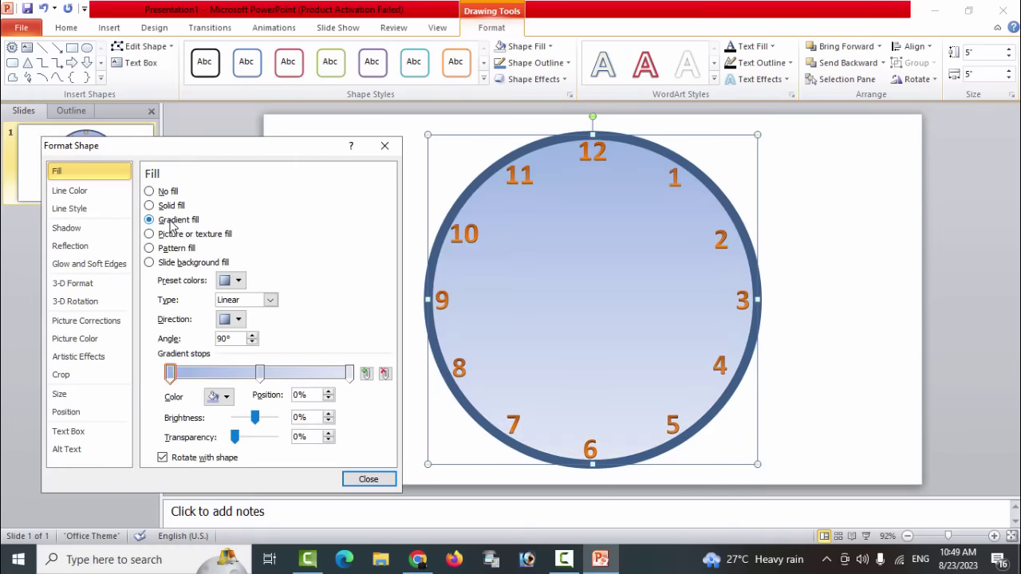
left_click(231, 281)
left_click(331, 341)
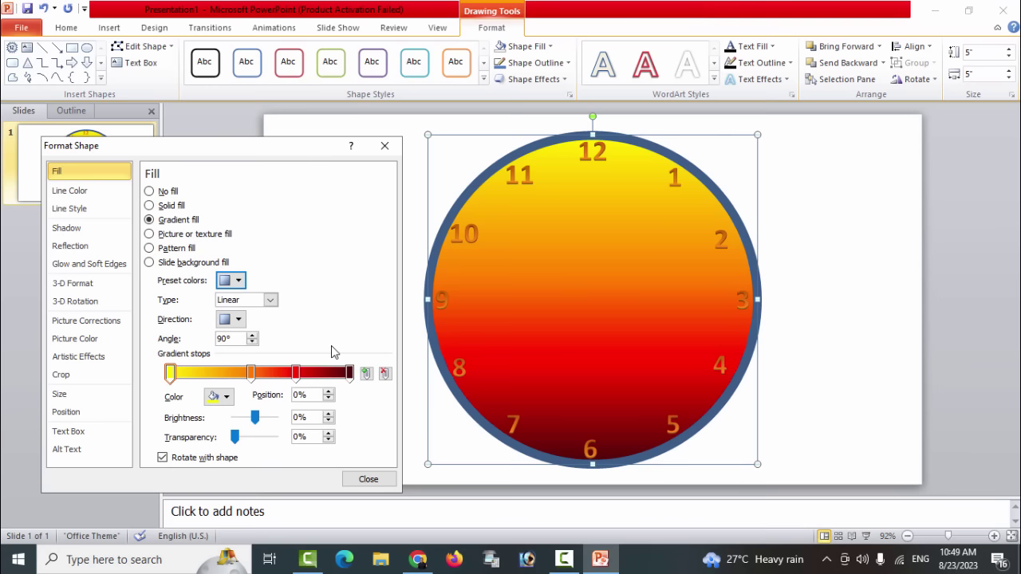
left_click(269, 300)
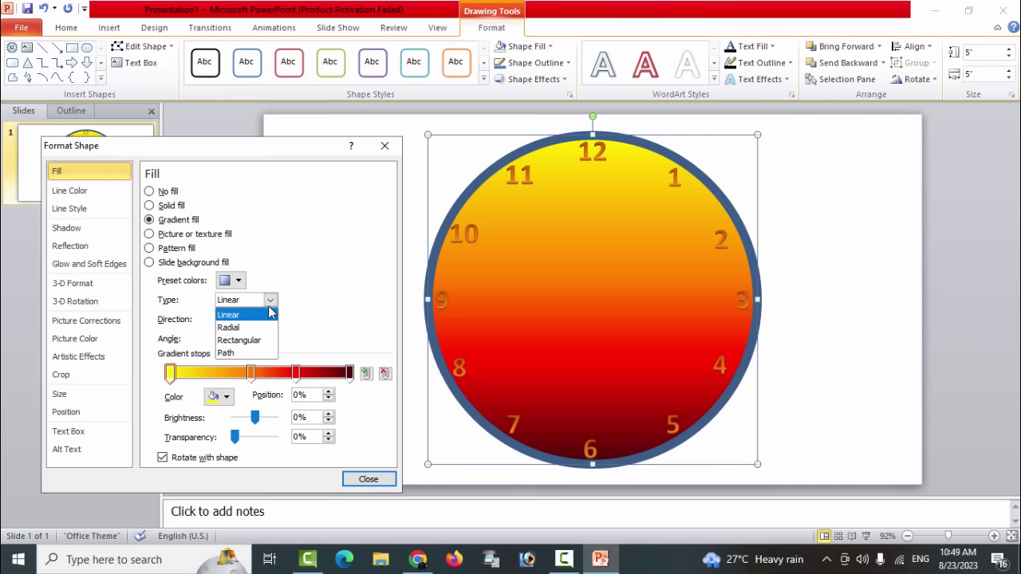
left_click(255, 355)
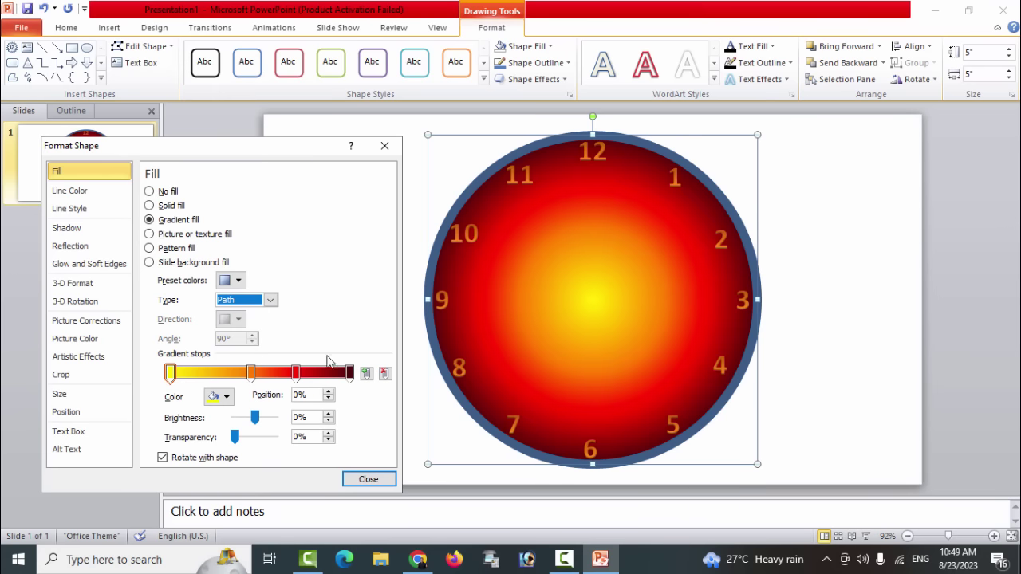
left_click(823, 271)
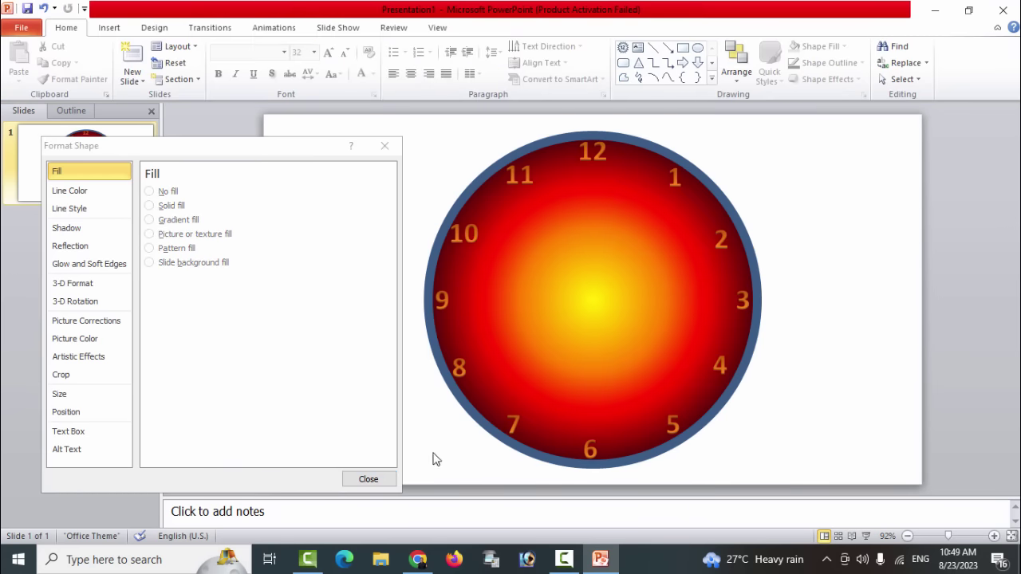
left_click(383, 479)
left_click(758, 319)
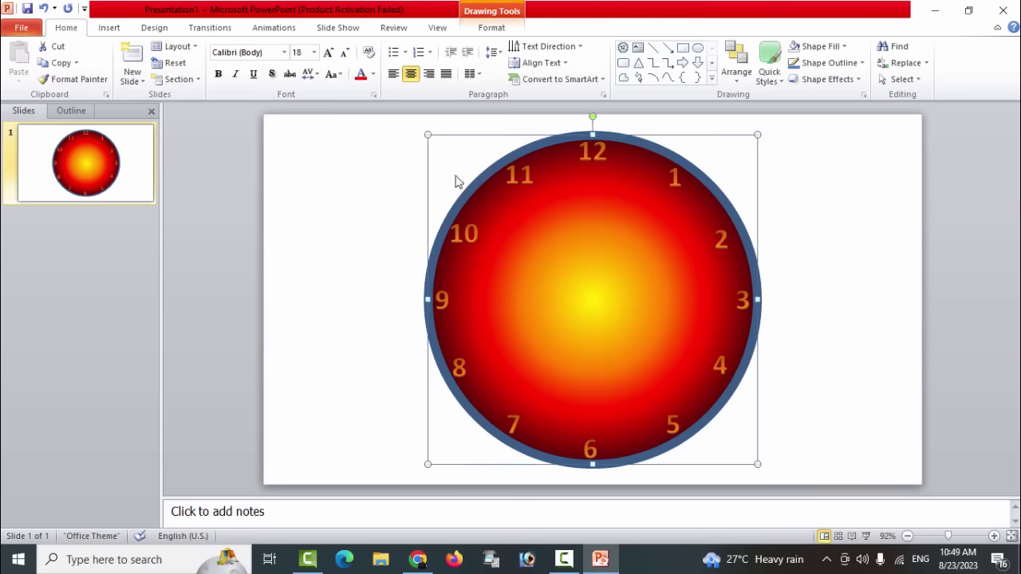
Set the clock circle's outline colour to Yellow, then select all shapes with Ctrl+A
left_click(491, 28)
left_click(525, 64)
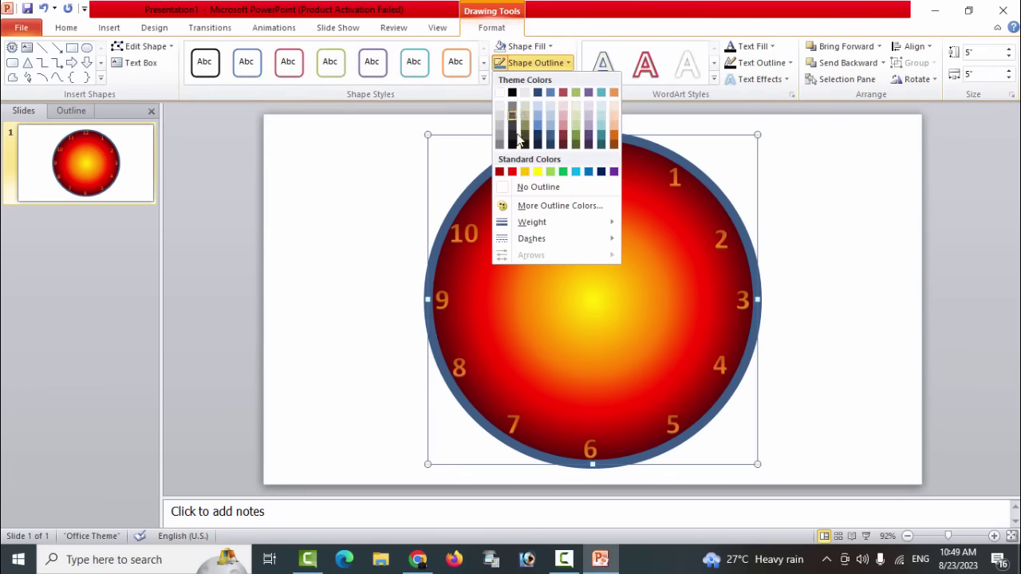
mouse_move(528, 239)
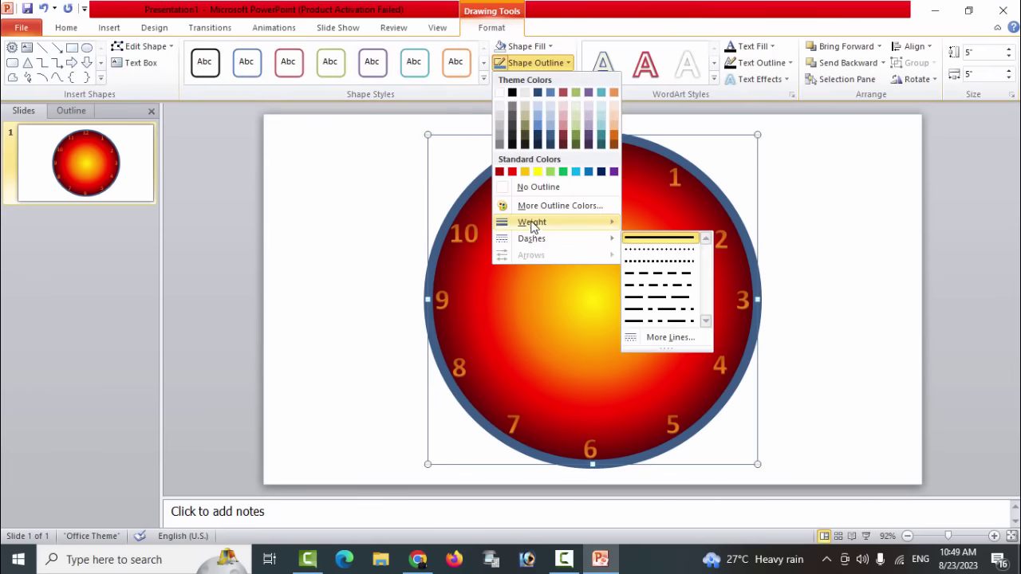
left_click(539, 172)
left_click(794, 302)
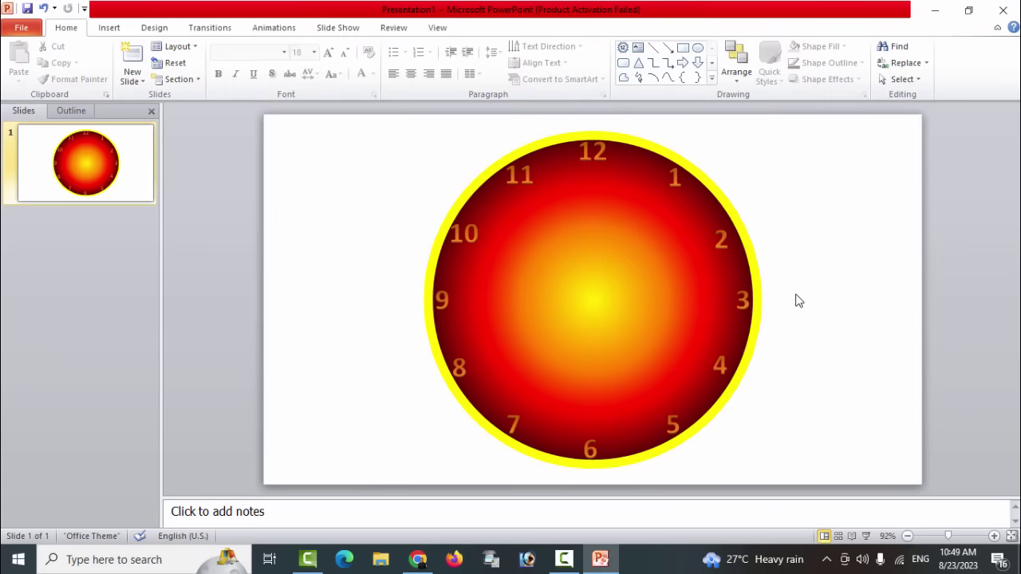
key("ctrl+a")
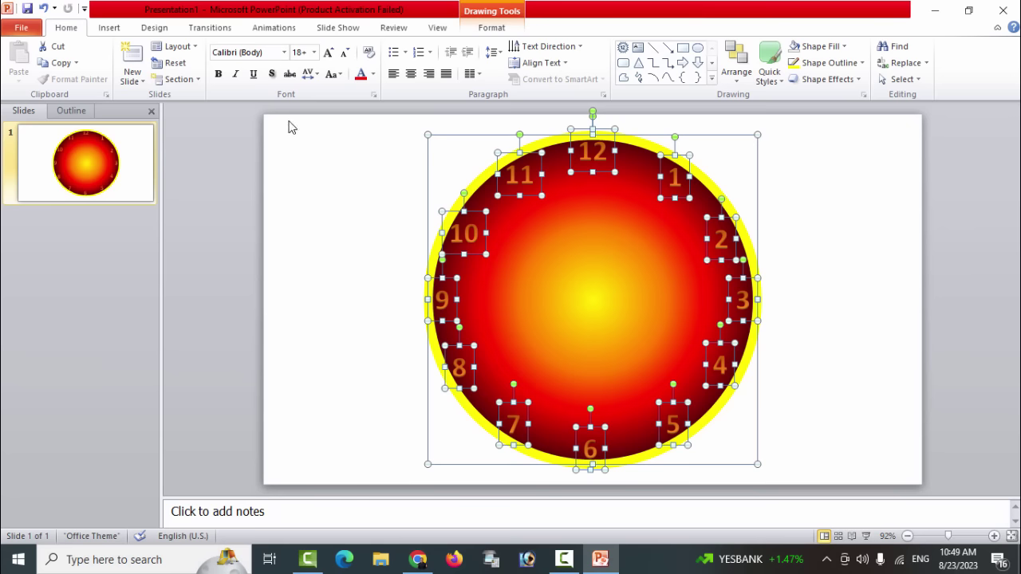
Change the font colour of all twelve clock numbers to White
left_click(372, 74)
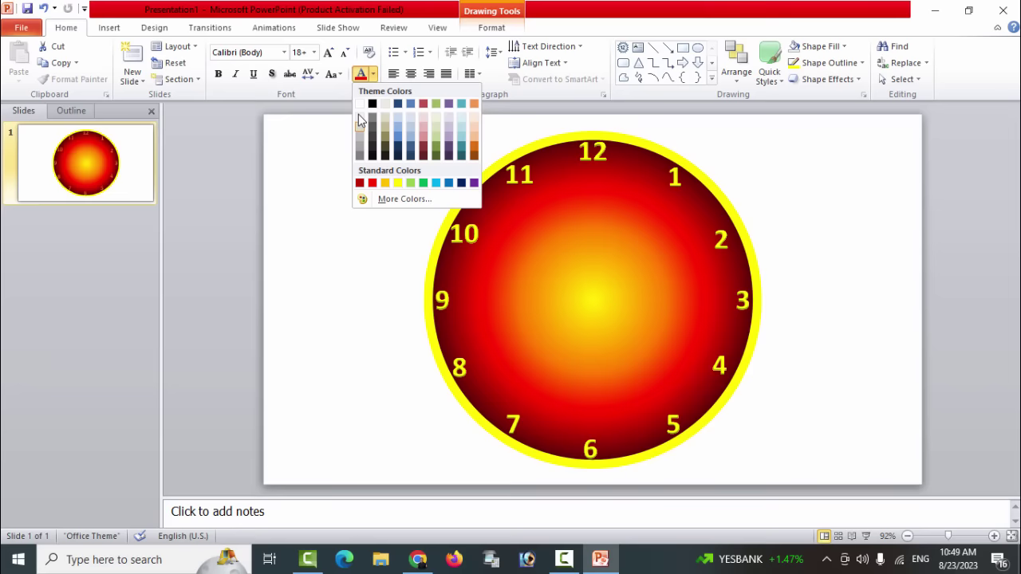
left_click(360, 107)
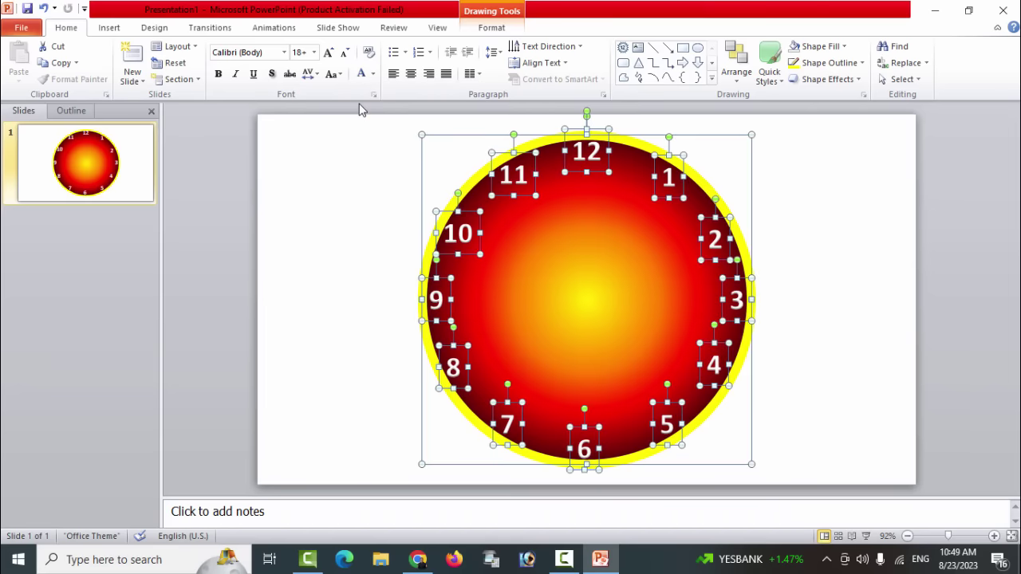
left_click(338, 205)
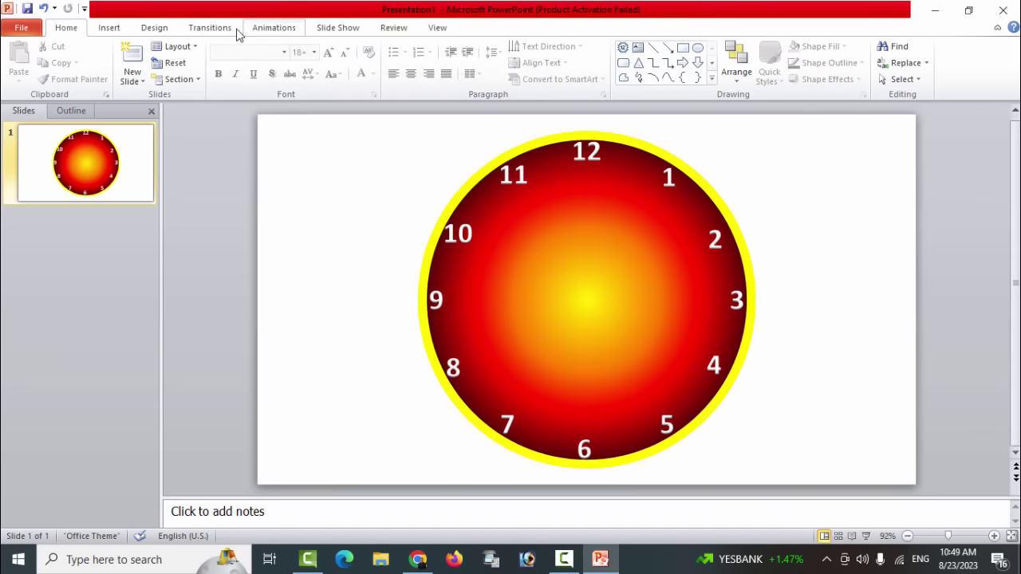
left_click(191, 30)
Give the slide background a gradient fill using the purple-to-red preset
left_click(158, 29)
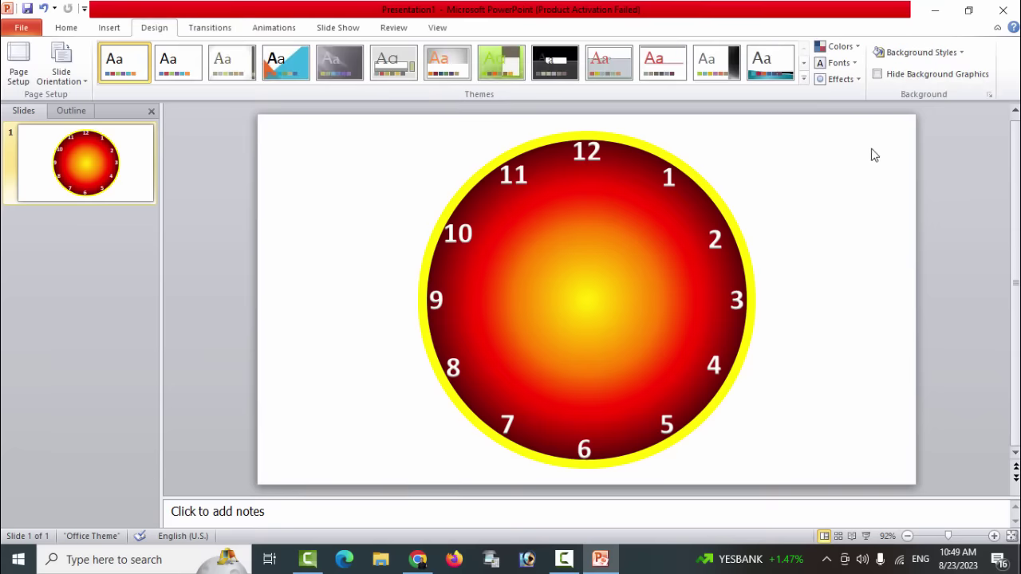
left_click(918, 52)
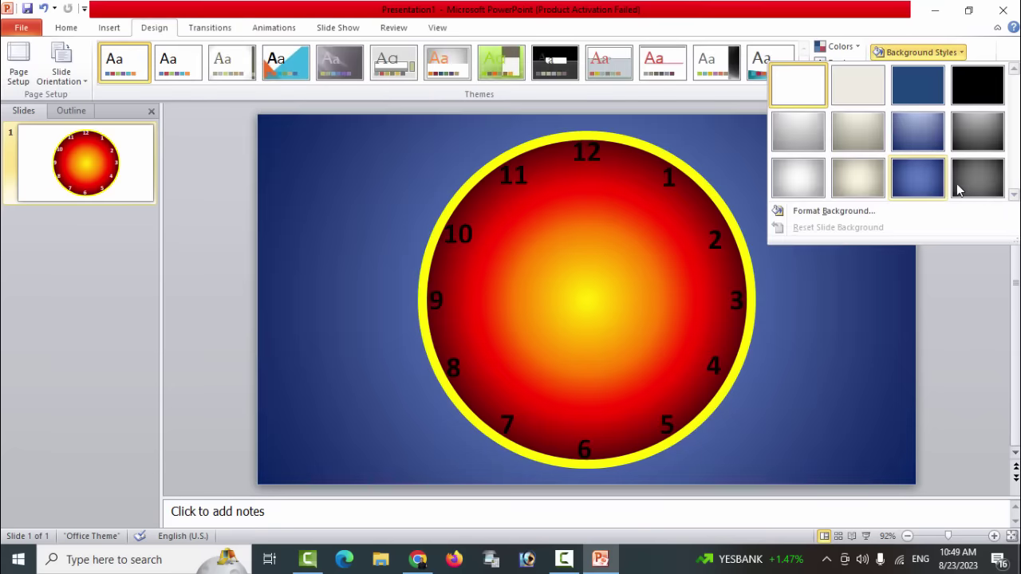
left_click(830, 213)
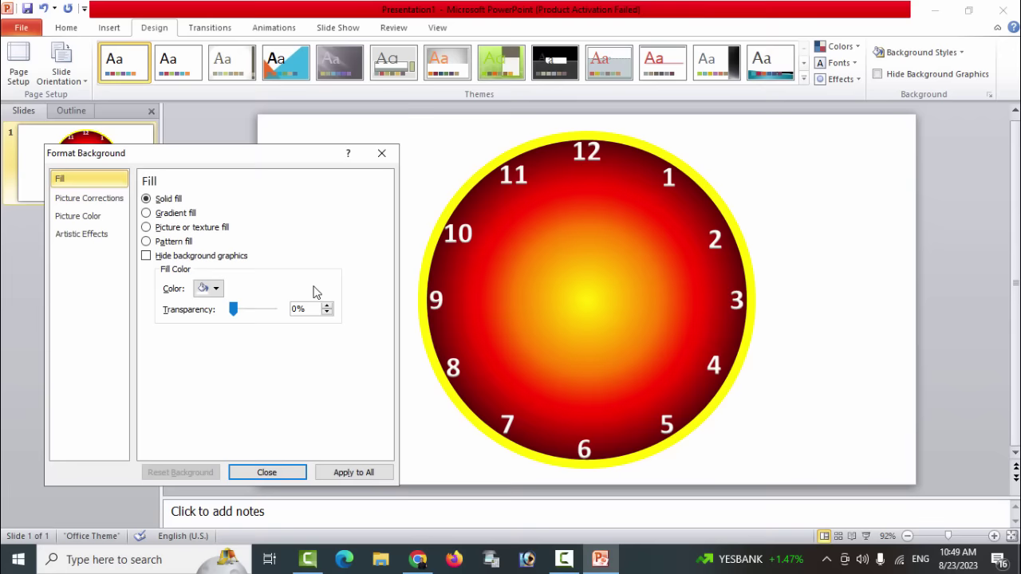
left_click(164, 214)
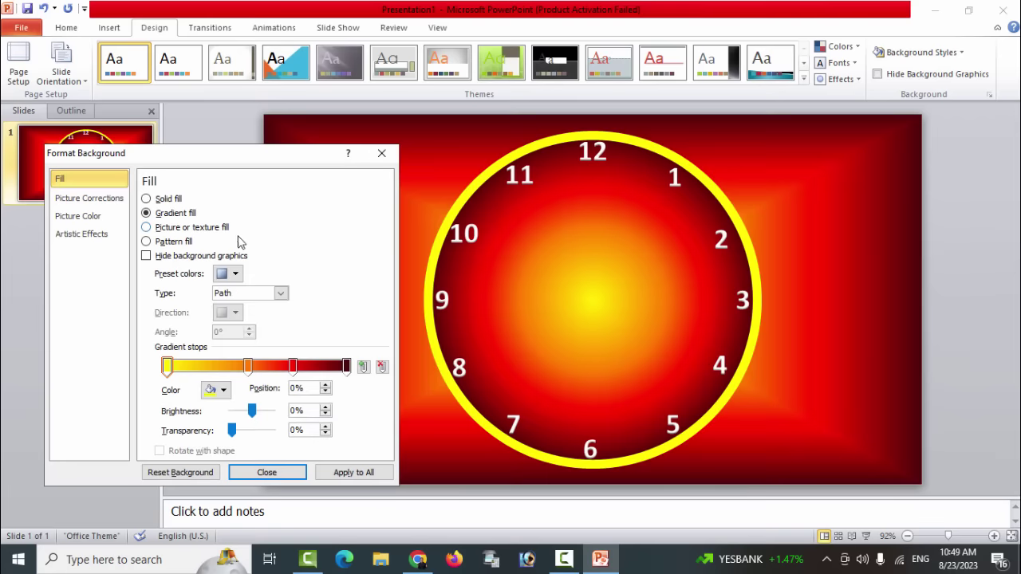
left_click(280, 294)
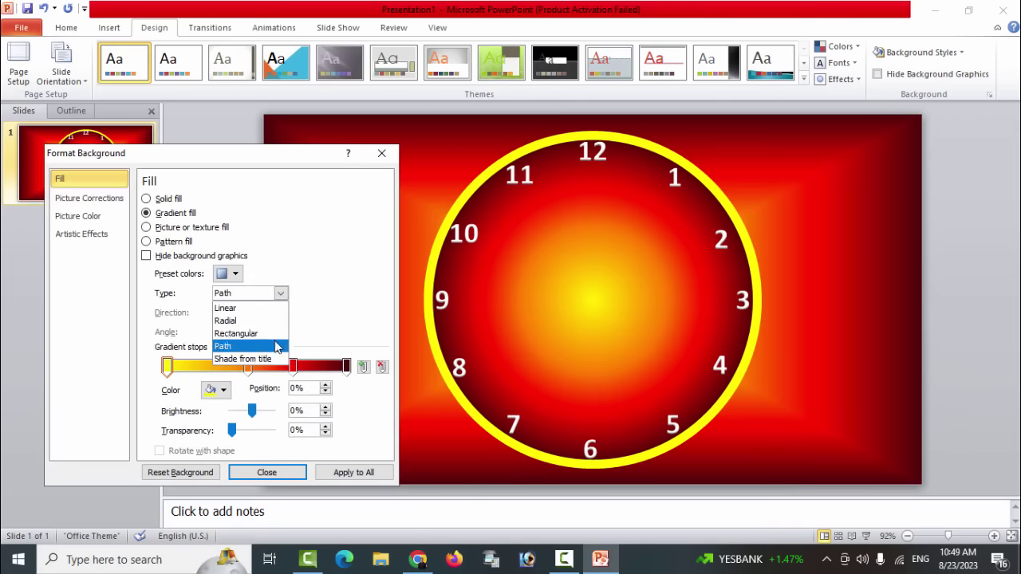
left_click(228, 275)
left_click(230, 276)
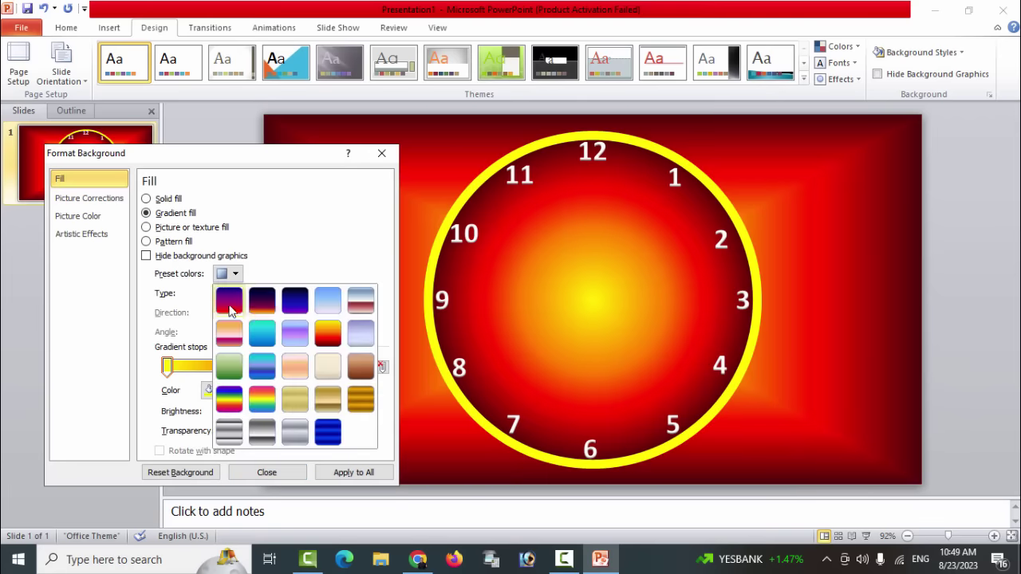
left_click(229, 303)
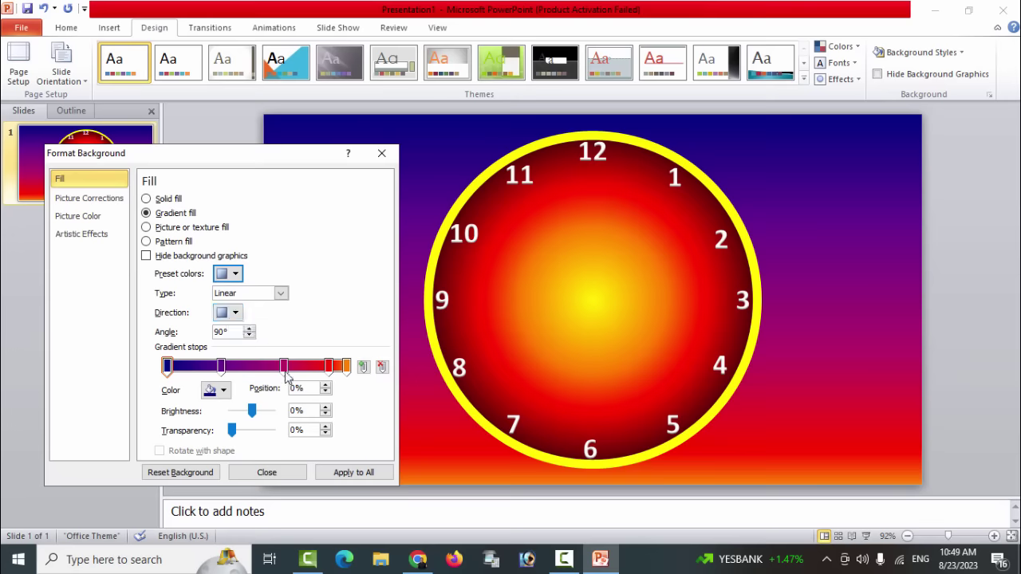
Try Radial and Rectangular background gradient types, then settle on Path and close
left_click(280, 294)
left_click(252, 321)
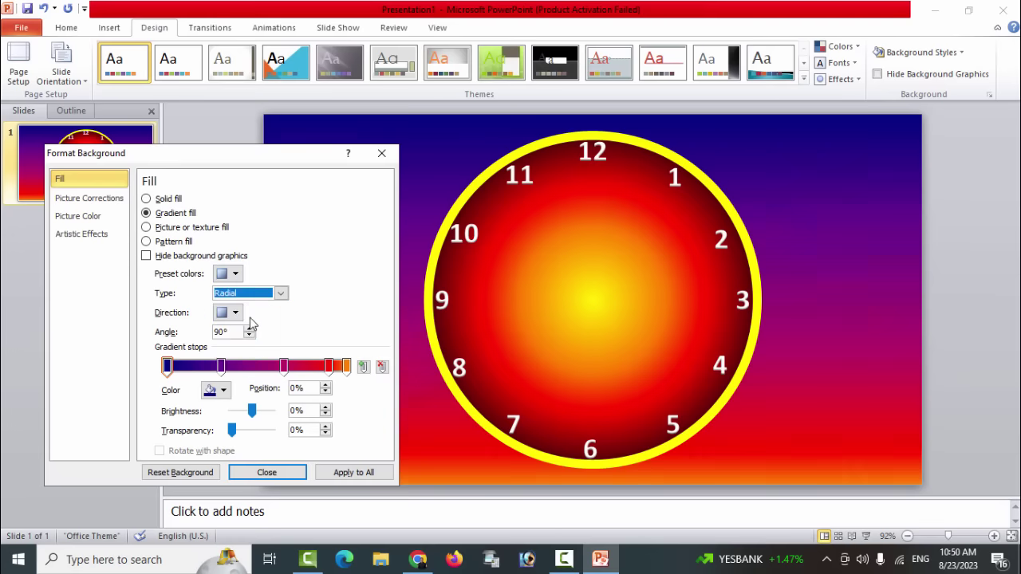
left_click(280, 293)
left_click(266, 334)
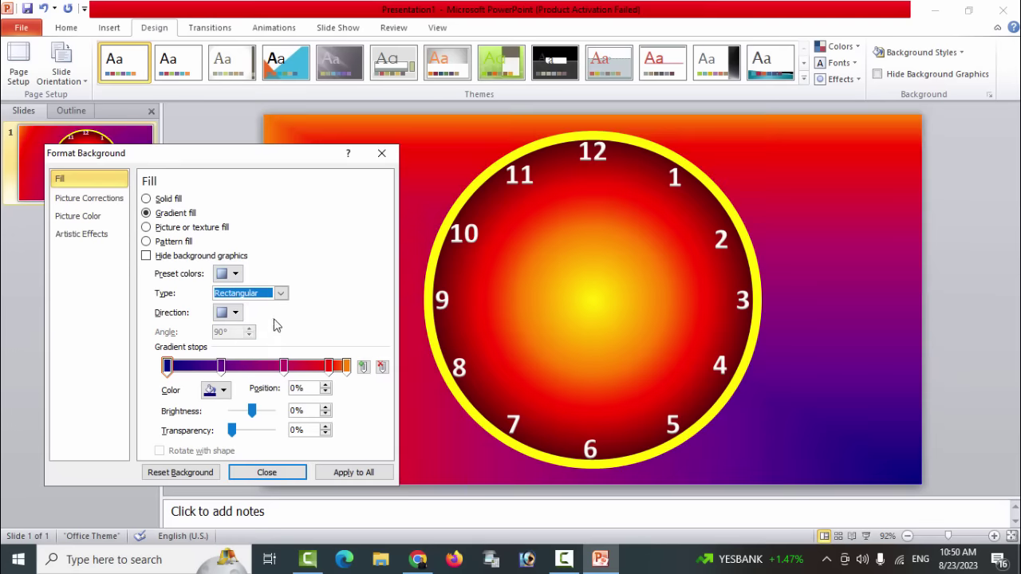
left_click(280, 293)
left_click(262, 346)
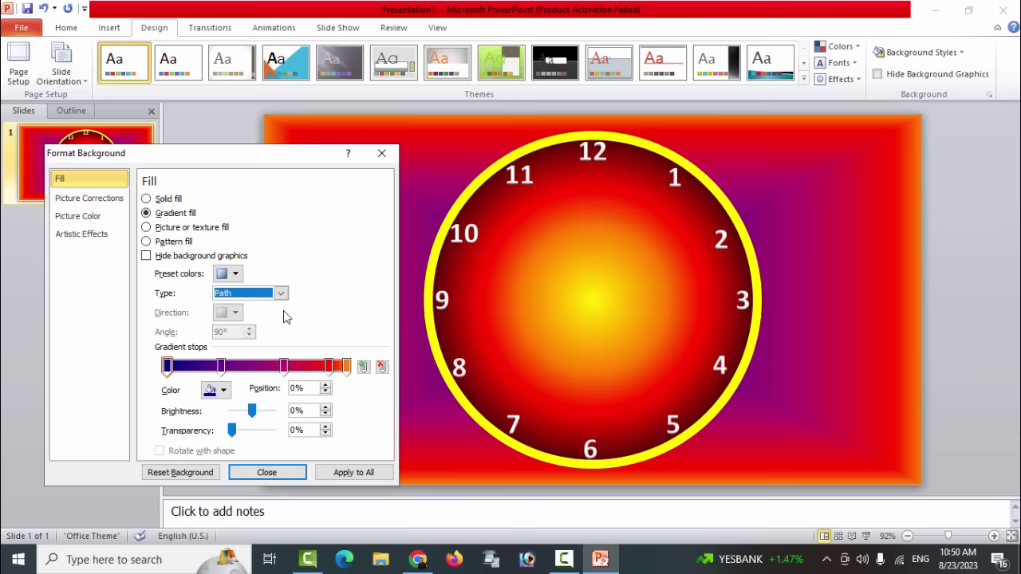
left_click(280, 294)
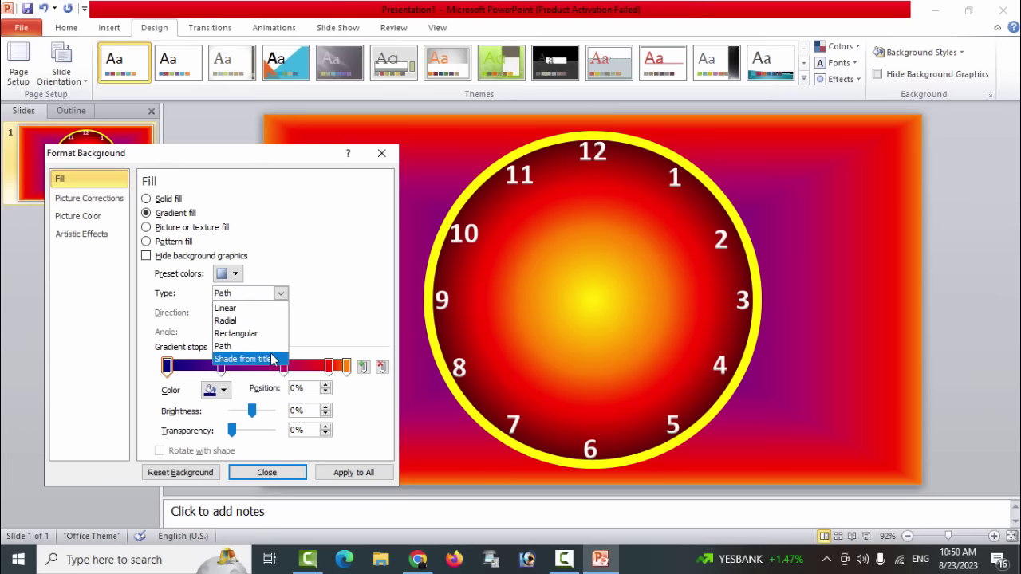
left_click(272, 346)
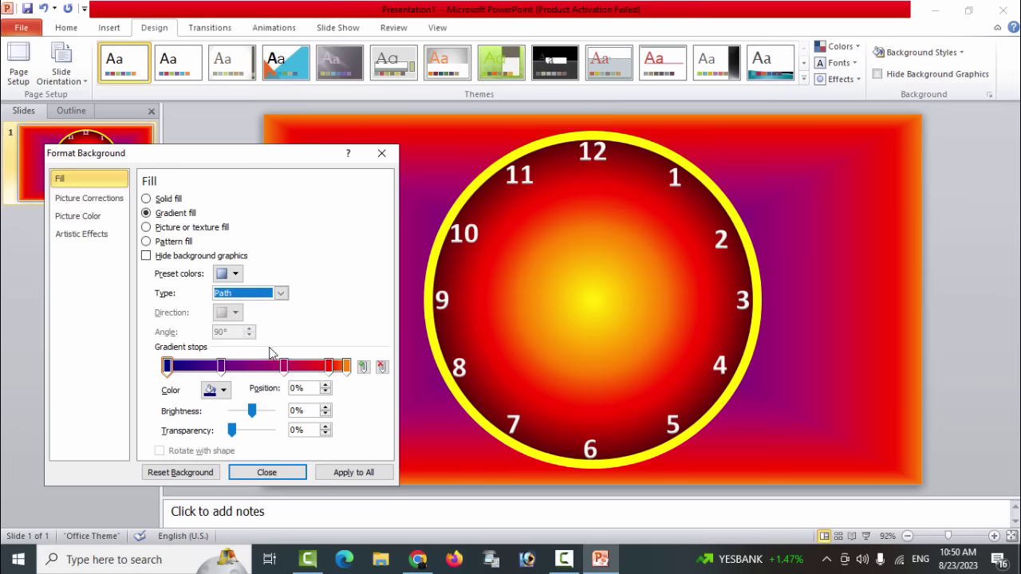
left_click(266, 472)
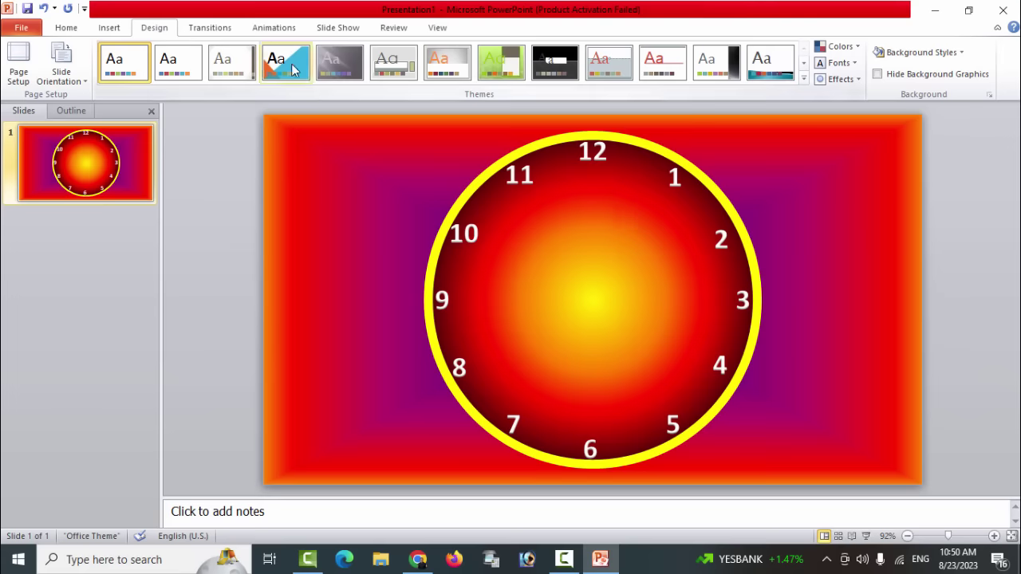
Preview a dark theme, then apply the orange Aspect theme
left_click(340, 64)
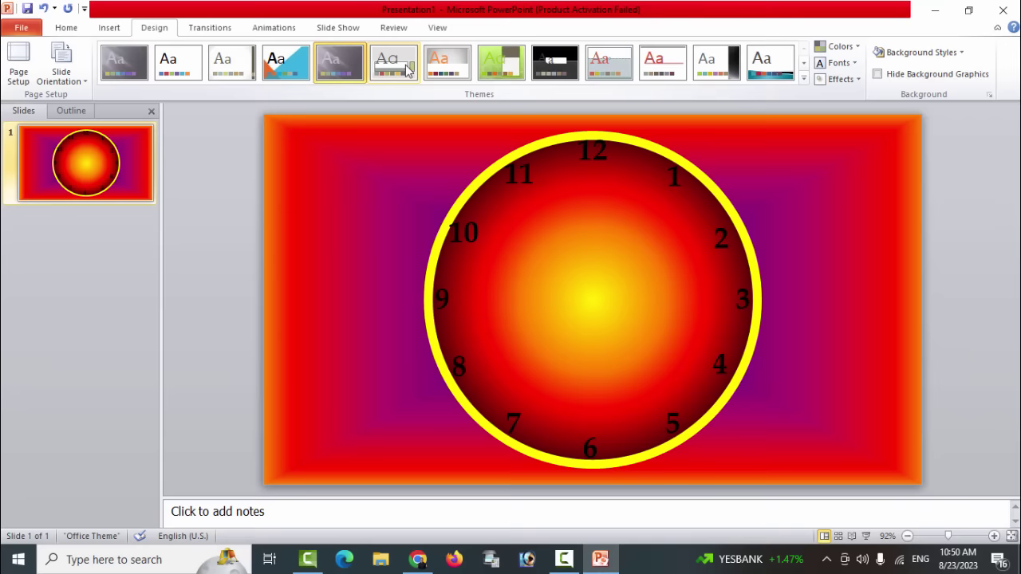
left_click(447, 70)
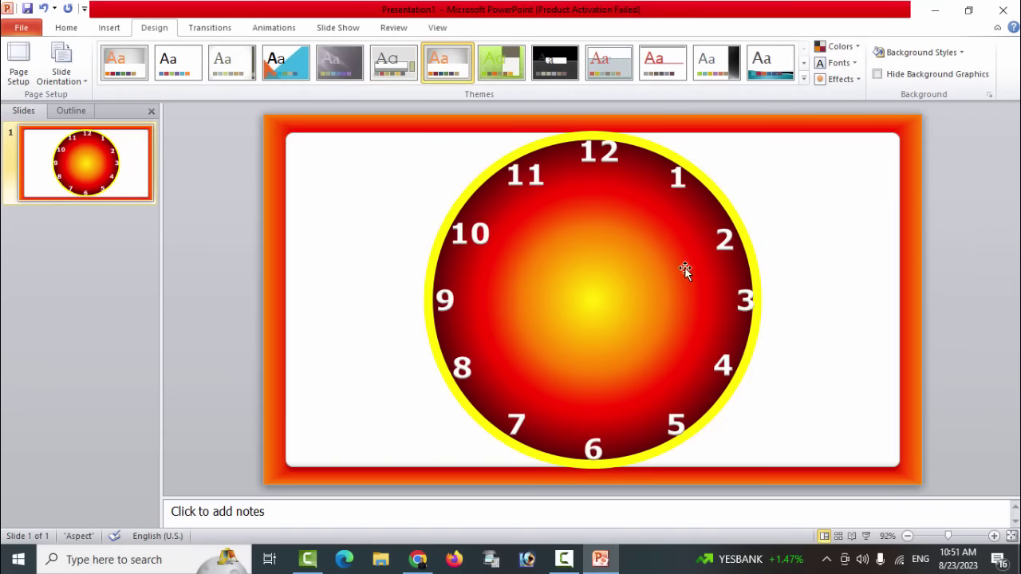
Draw a tall trapezoid left of the clock and pinch its top into a triangle
left_click(109, 29)
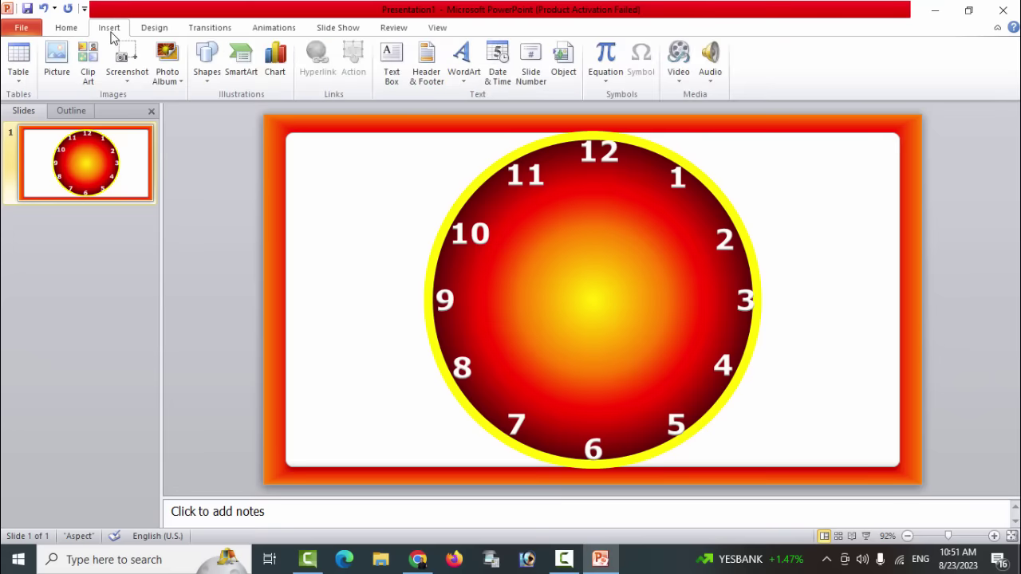
left_click(199, 83)
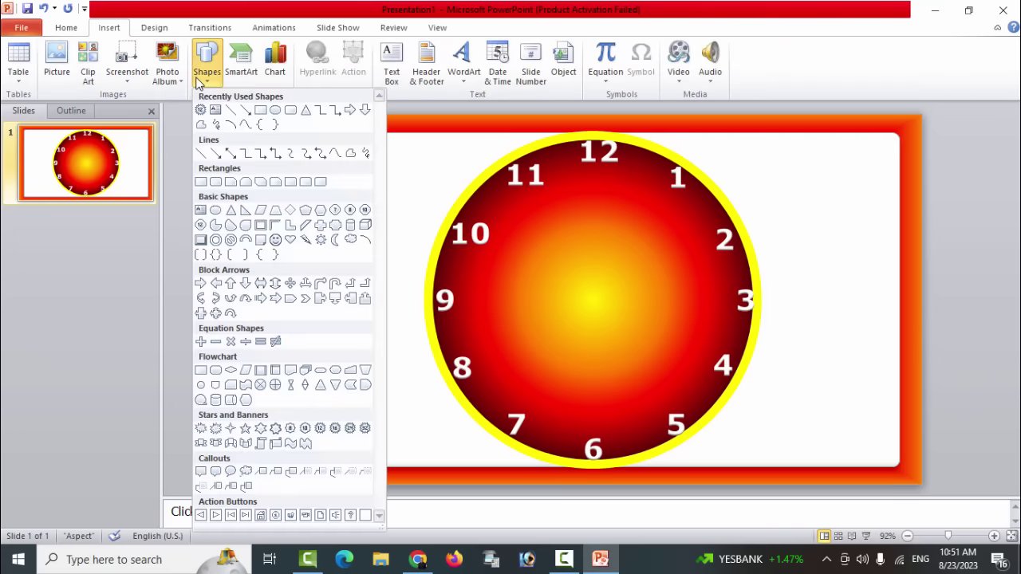
left_click(274, 210)
left_click_drag(323, 162, 380, 338)
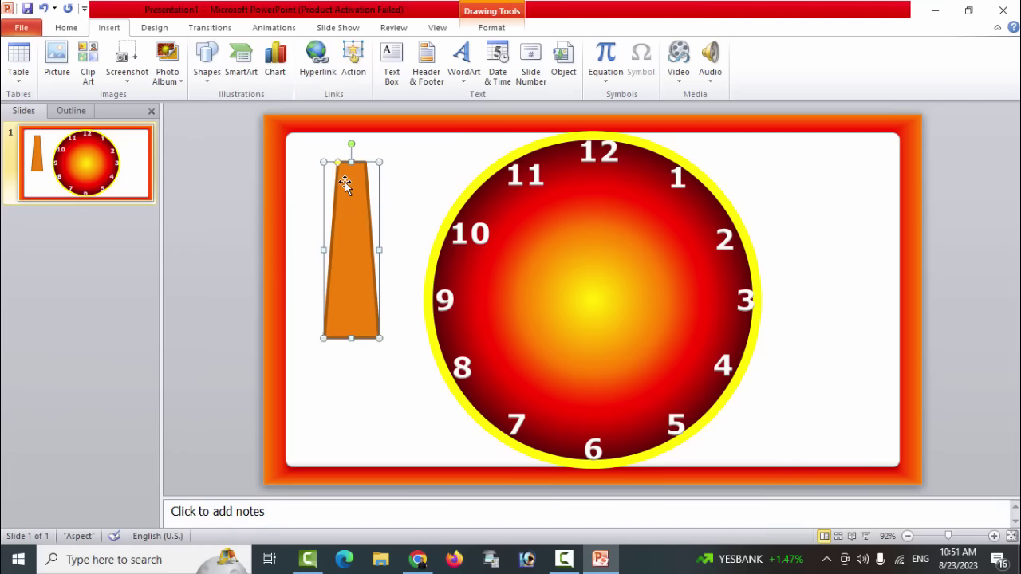
left_click_drag(339, 164, 351, 163)
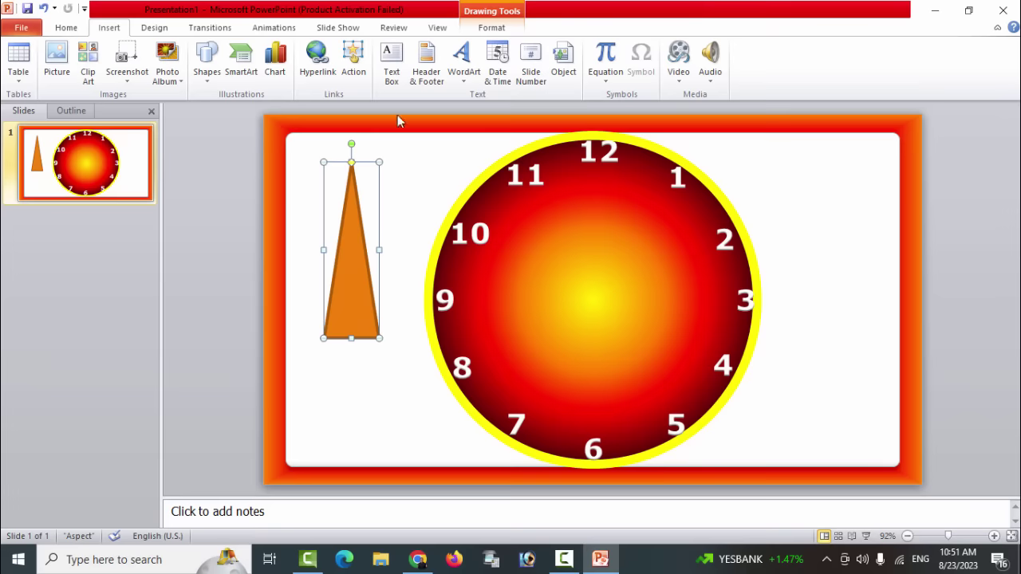
Fill the triangle black and remove its outline
left_click(491, 27)
left_click(520, 49)
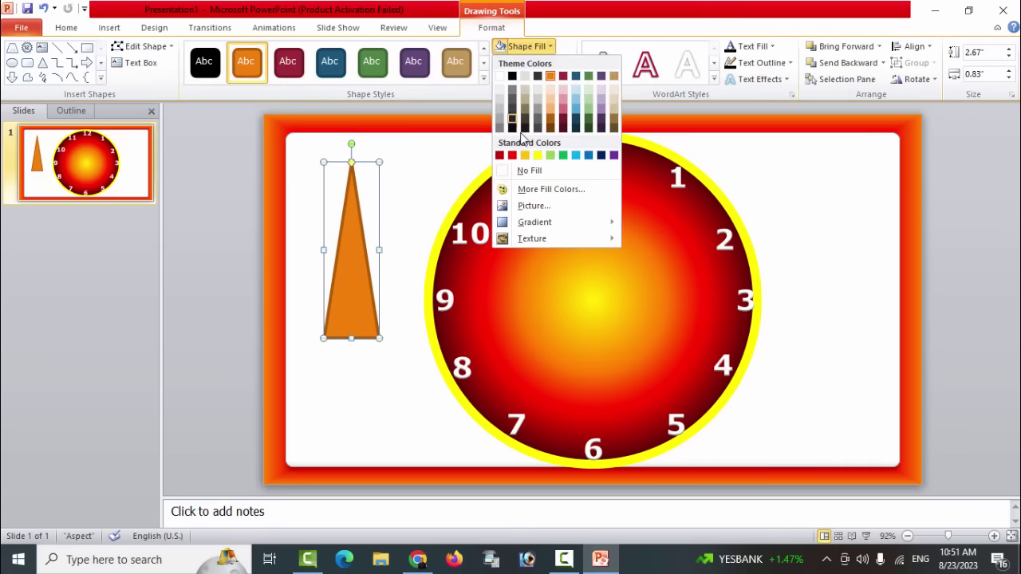
left_click(513, 130)
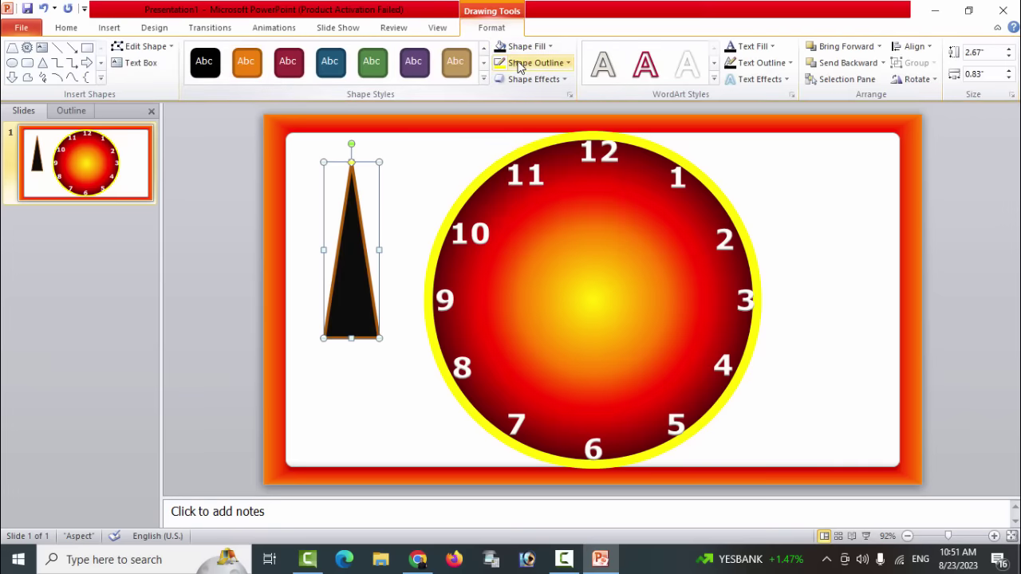
left_click(526, 63)
left_click(515, 187)
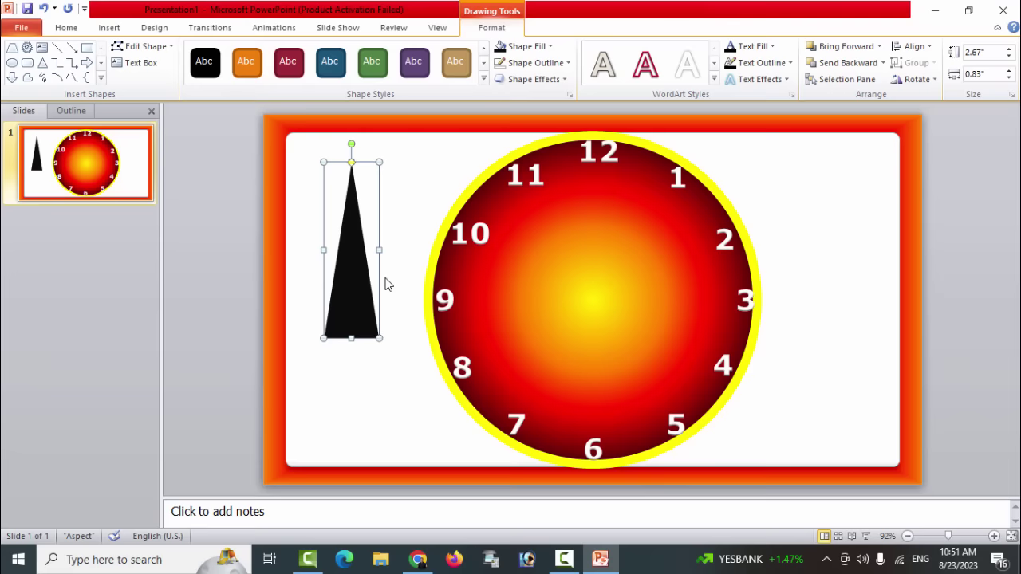
Narrow the triangle to 0.25", then copy it, flip it vertically, and join the two base to base
left_click_drag(379, 250, 341, 250)
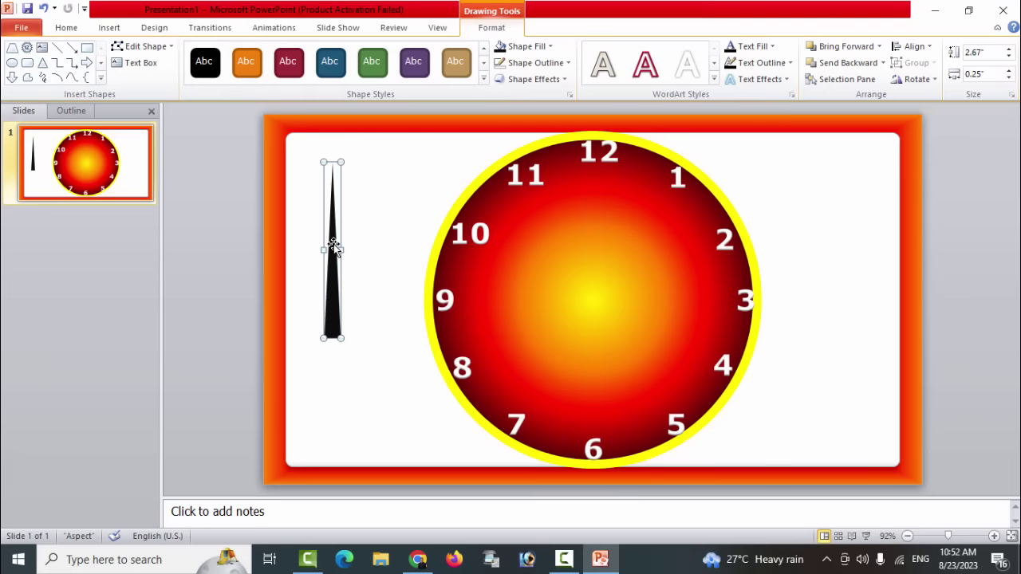
left_click_drag(333, 269, 376, 268, "ctrl")
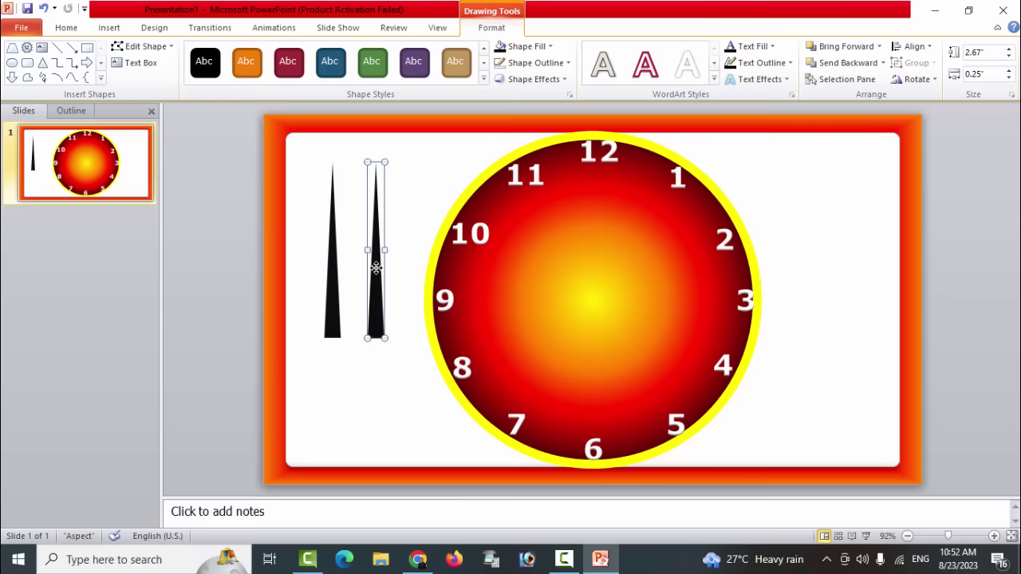
left_click(911, 83)
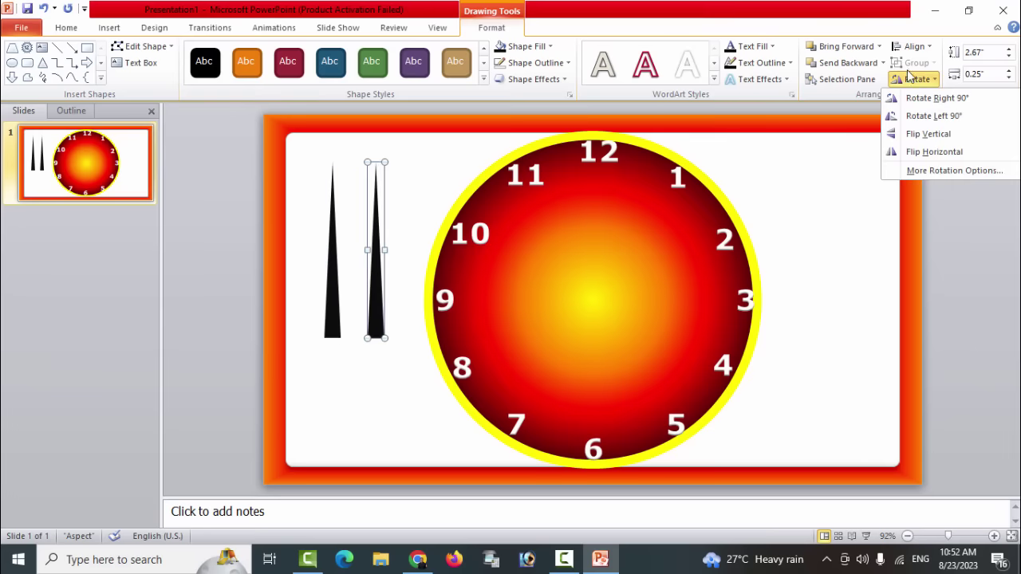
left_click(928, 136)
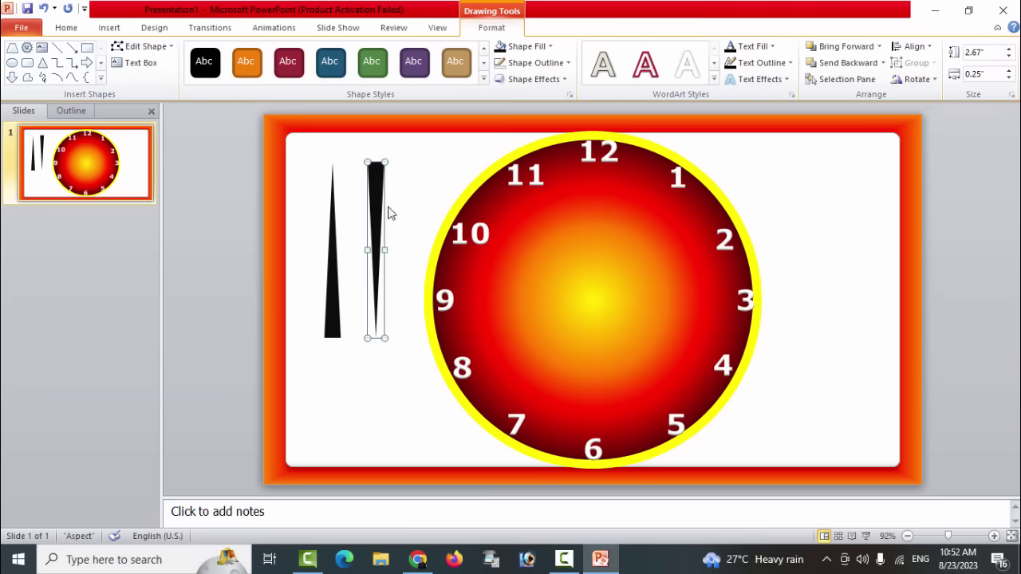
left_click_drag(349, 304, 331, 359)
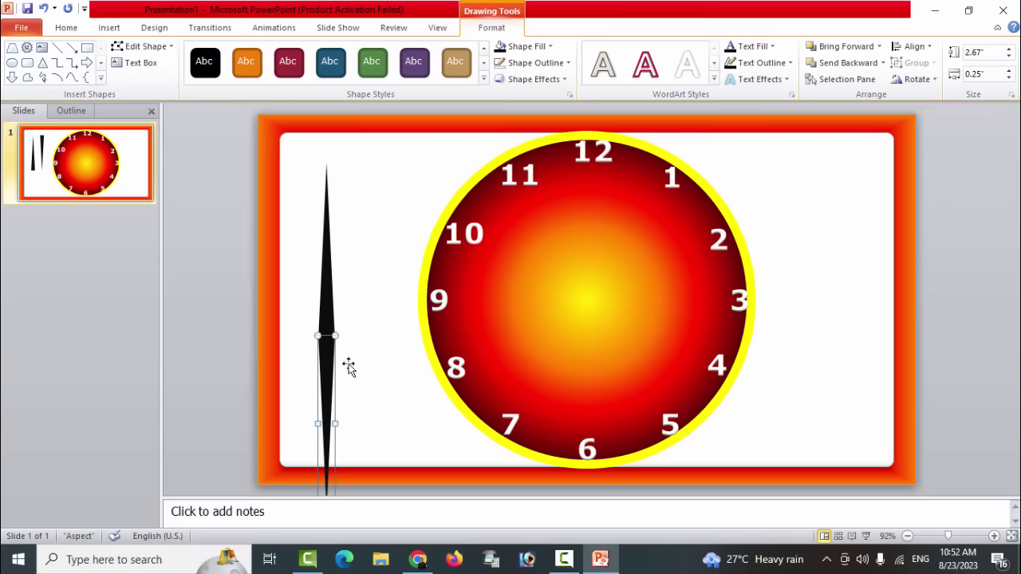
Group the two triangles, resize the needle to 4.15" tall and move it onto the clock
left_click(328, 308, "shift")
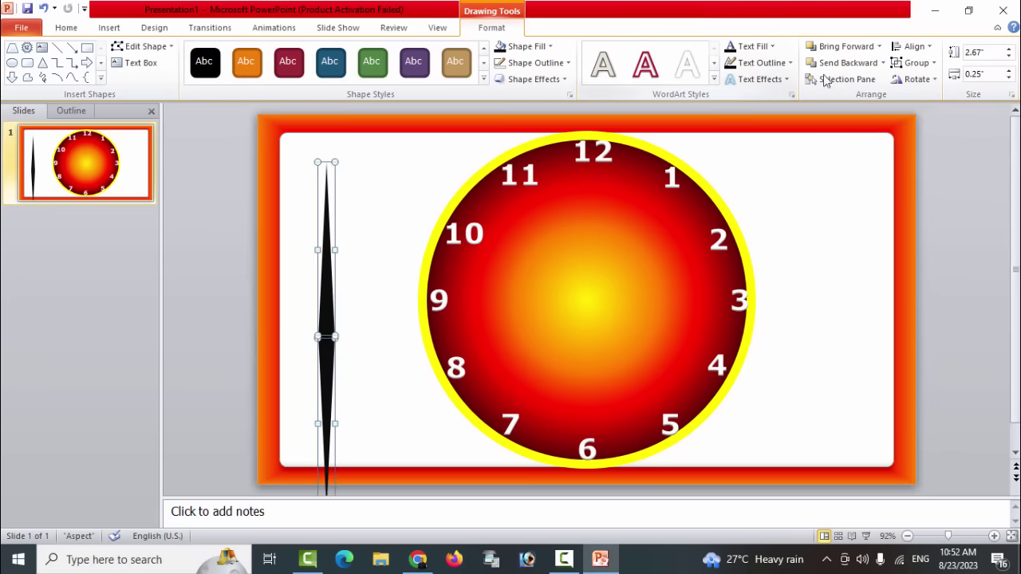
left_click(916, 62)
left_click(919, 79)
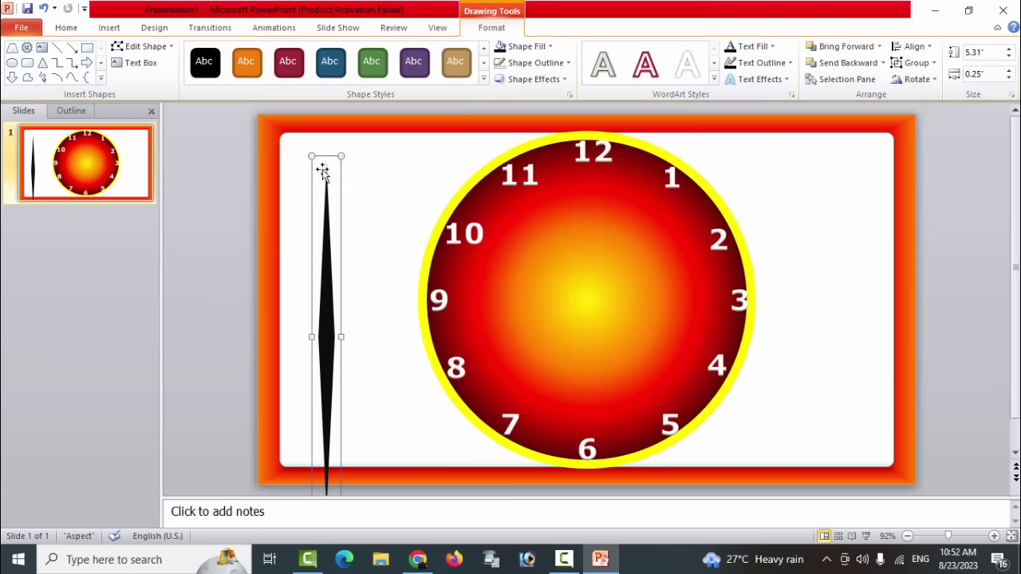
left_click_drag(312, 156, 320, 232)
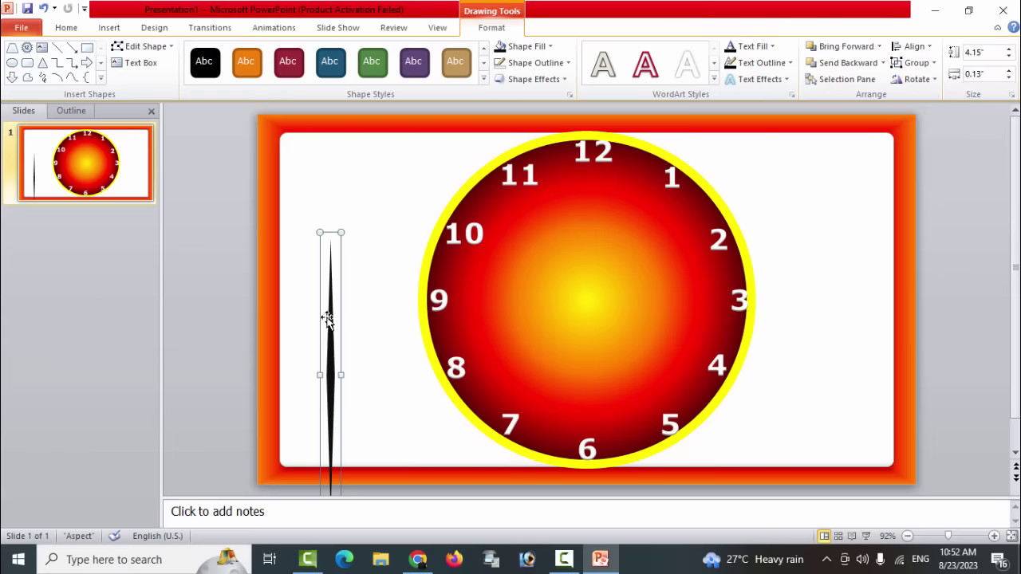
mouse_move(342, 298)
left_mouse_down()
mouse_move(577, 232)
mouse_move(588, 257)
left_mouse_up()
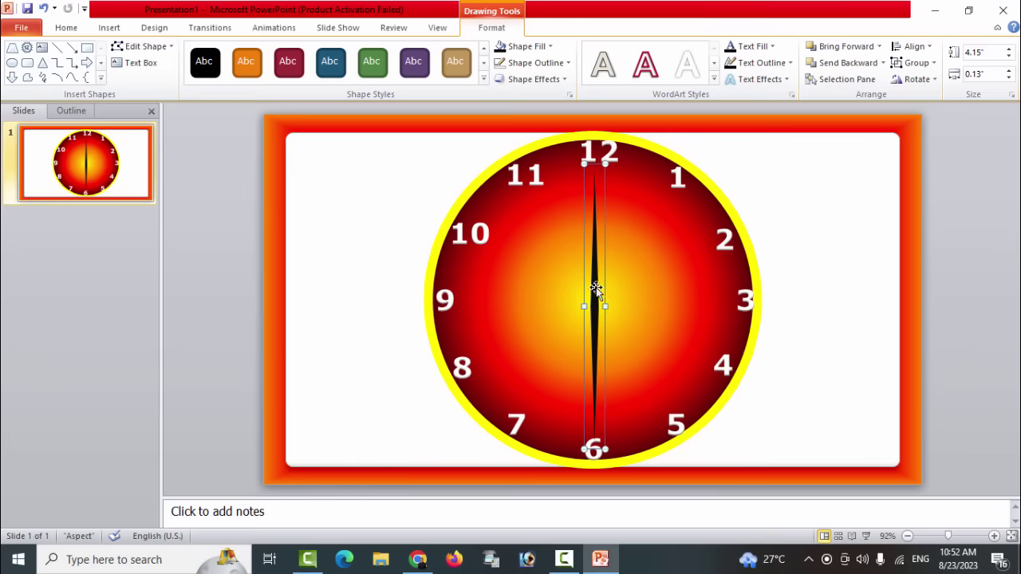
Centre the needle on the clock and set its lower half to No Fill, leaving a black hand to 12
left_click_drag(594, 281, 595, 274)
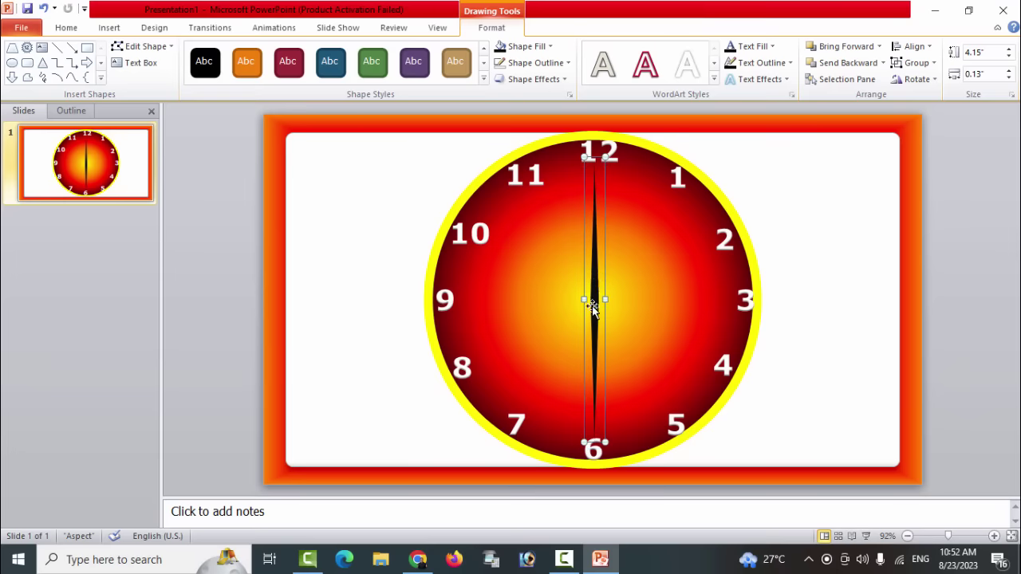
left_click(548, 337)
left_click(593, 291)
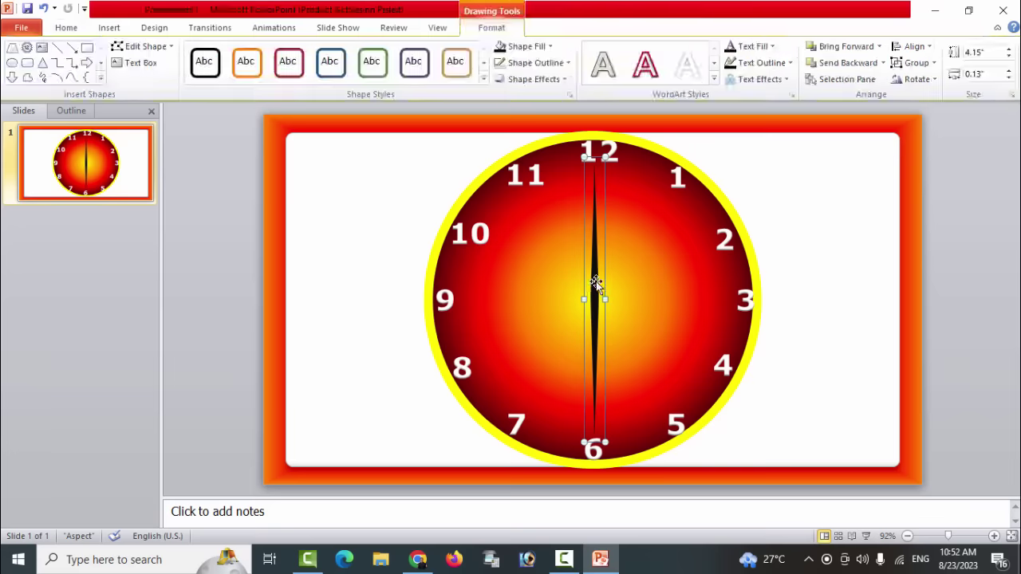
left_click(594, 341)
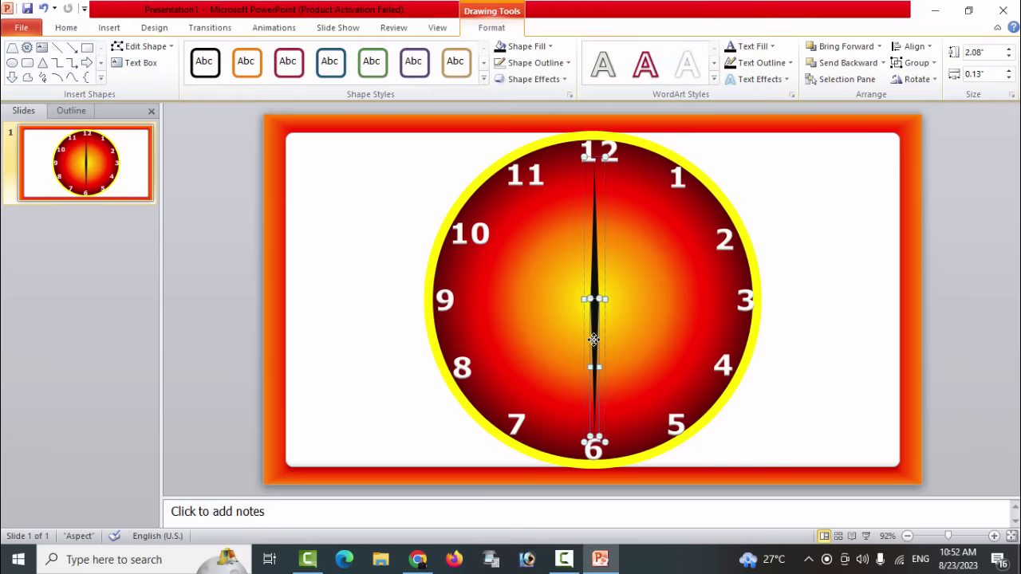
left_click(522, 47)
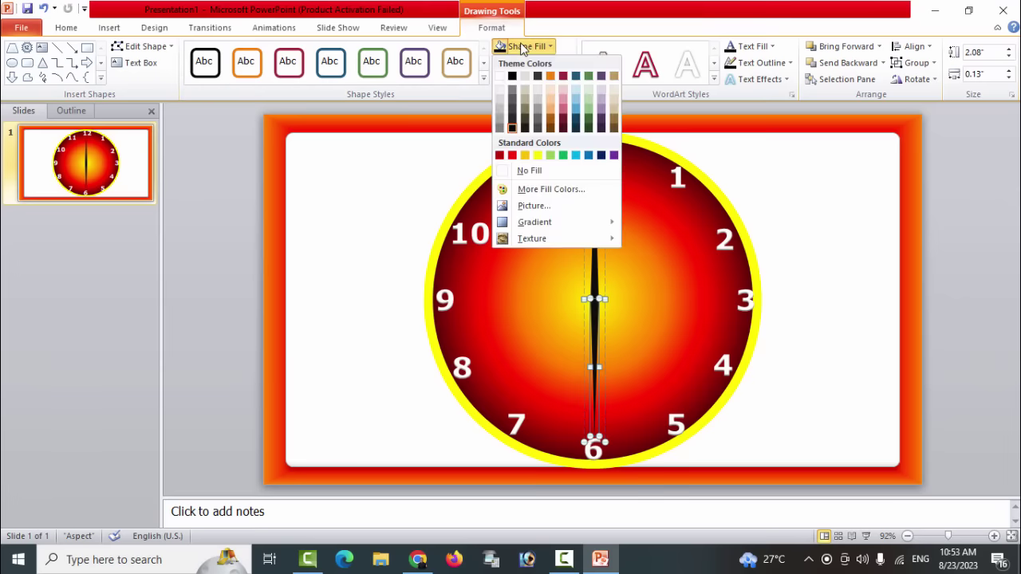
left_click(527, 170)
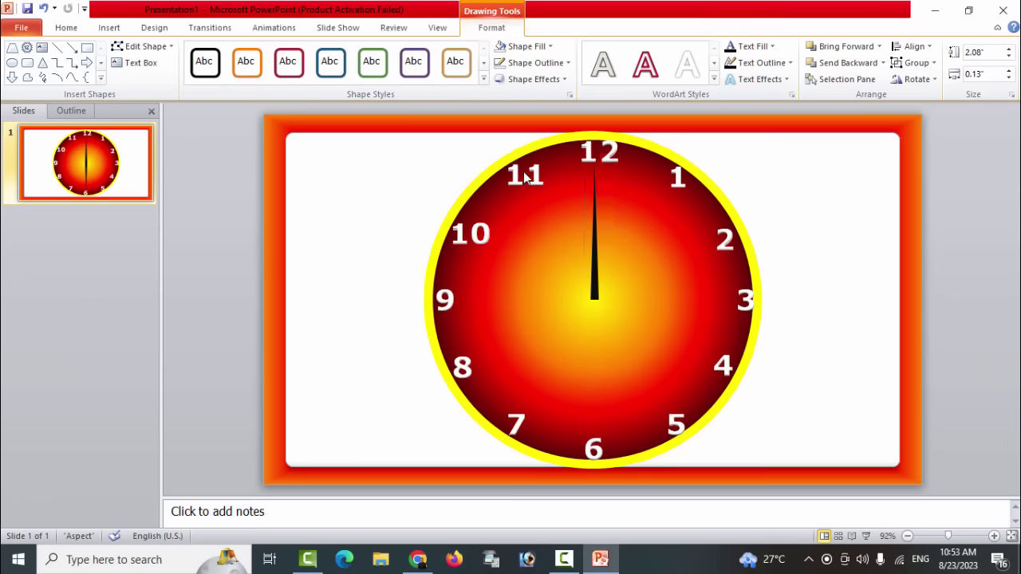
left_click(962, 231)
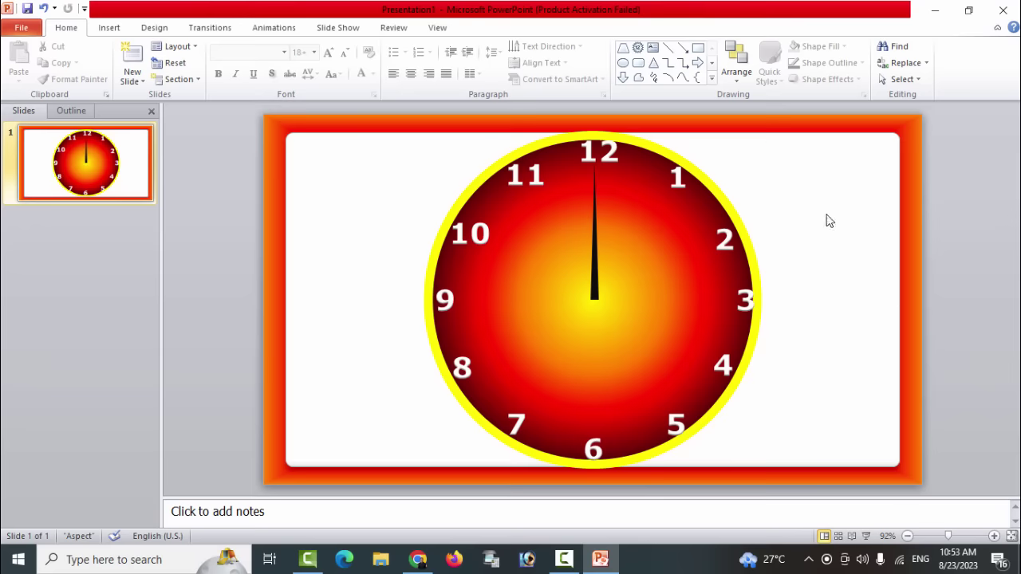
Give the black hand a 2-second Spin emphasis animation and show the Animation Pane
left_click(591, 207)
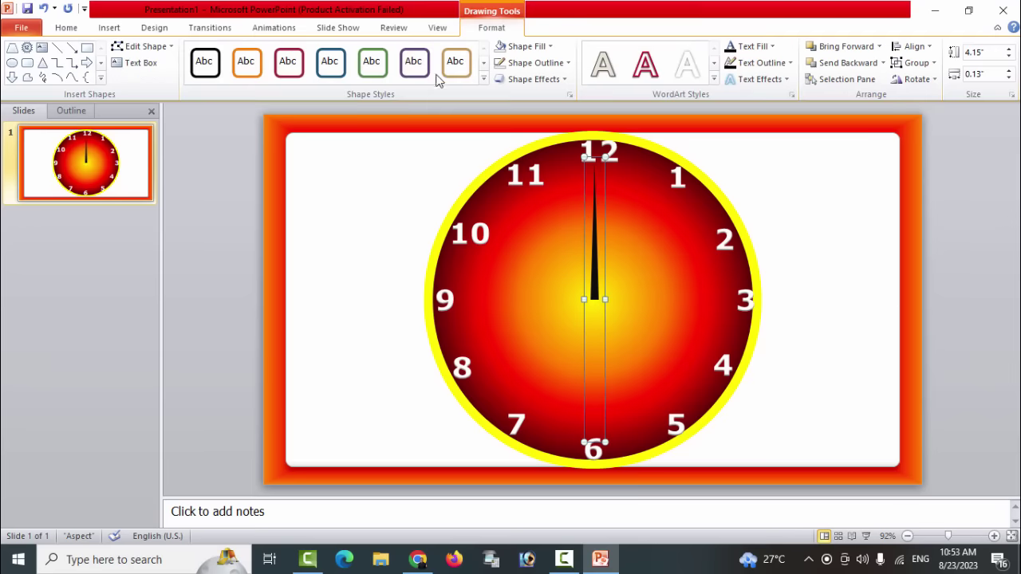
left_click(272, 28)
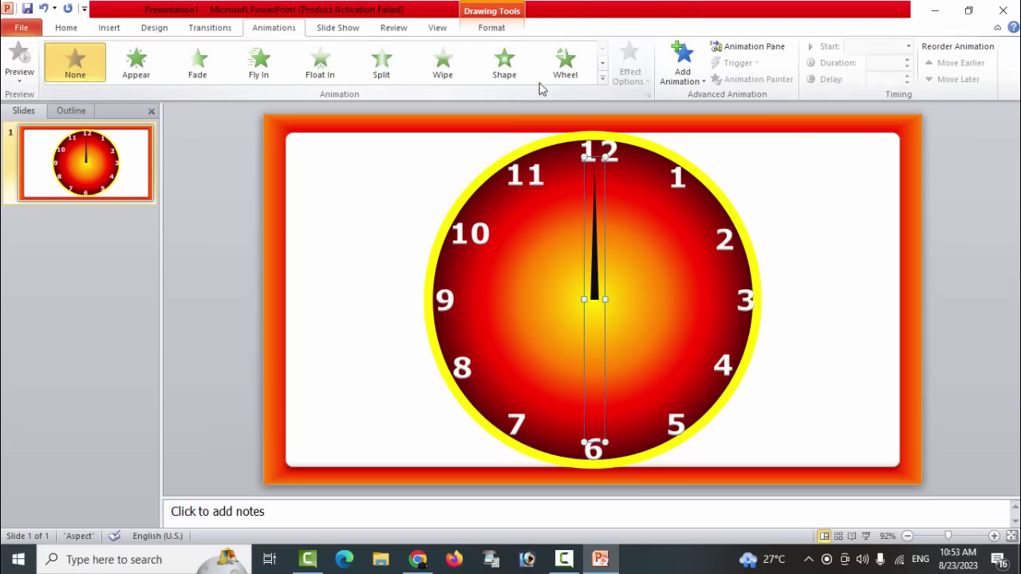
left_click(603, 79)
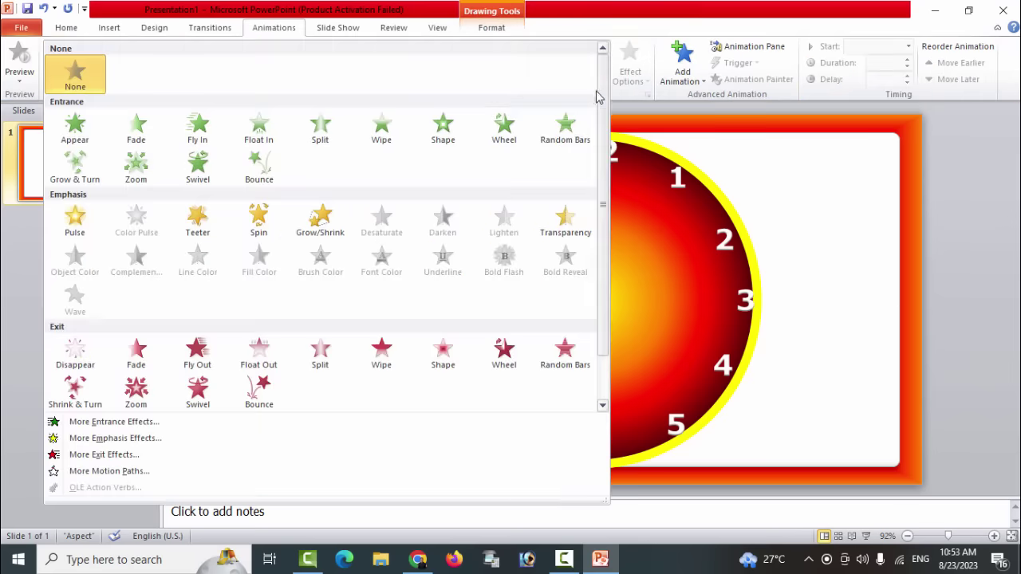
left_click(260, 222)
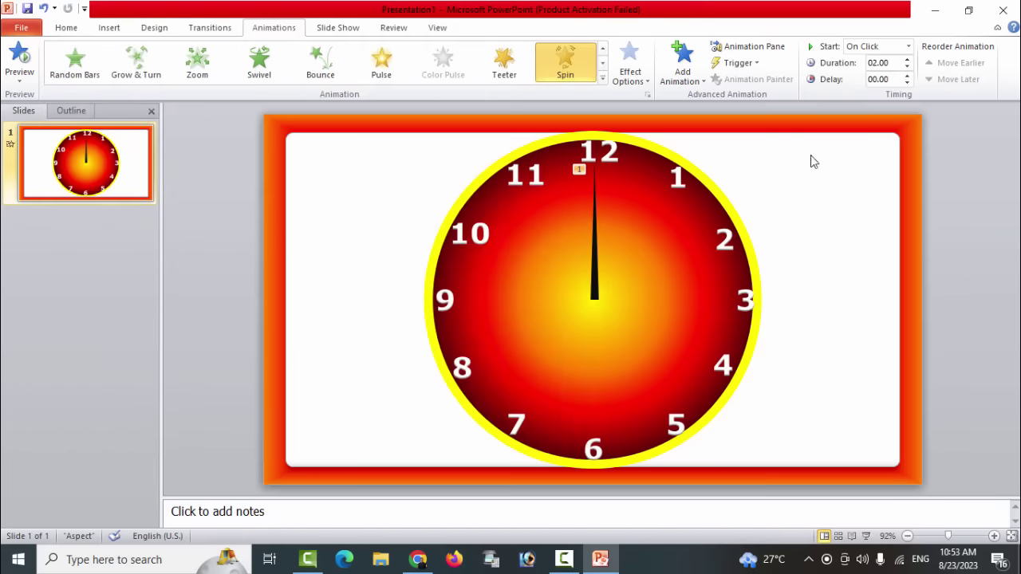
left_click(749, 47)
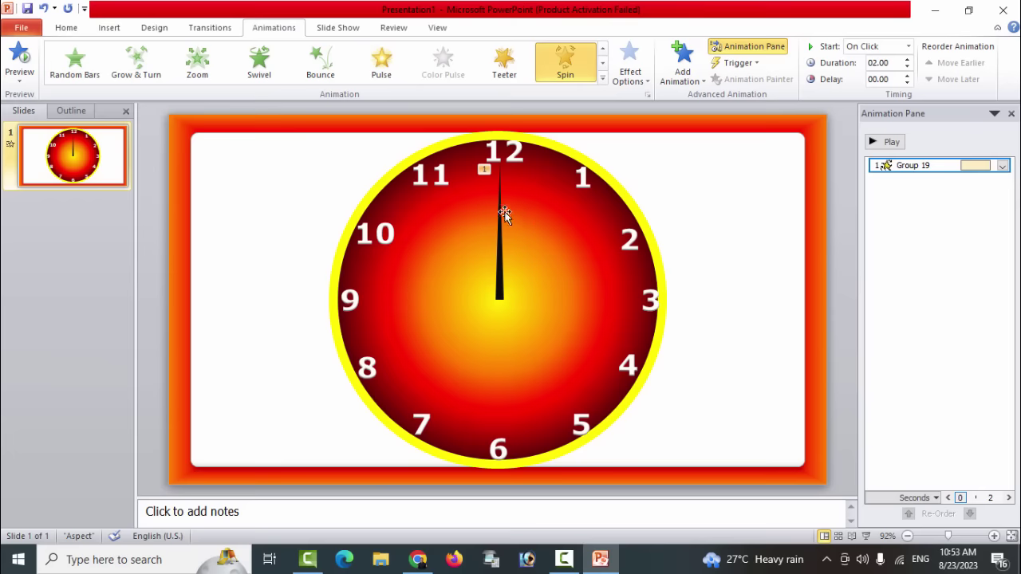
Set the Group 19 spin's duration to 60 seconds, repeating Until End of Slide
left_click(1003, 166)
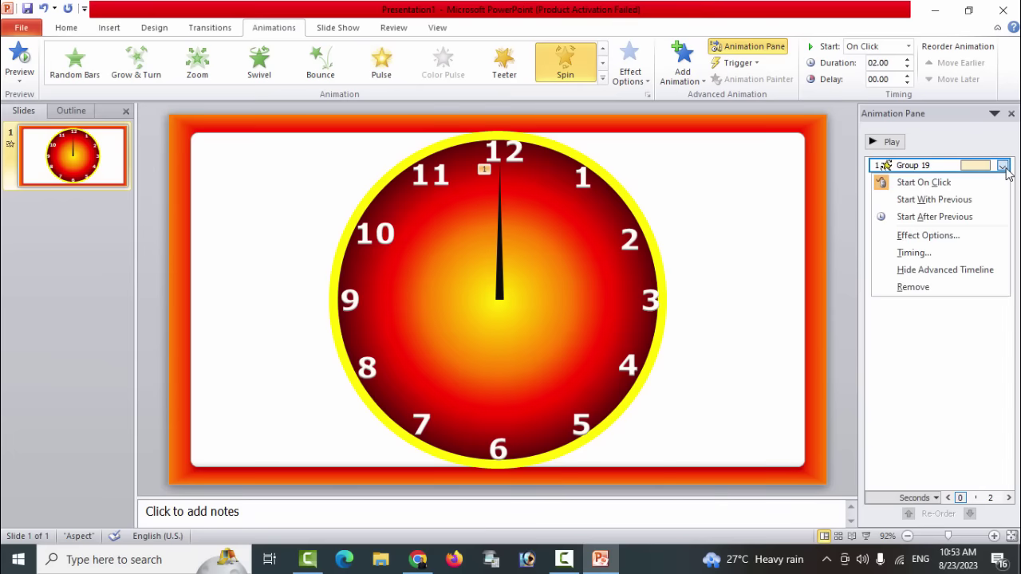
left_click(934, 253)
left_click_drag(473, 144, 813, 153)
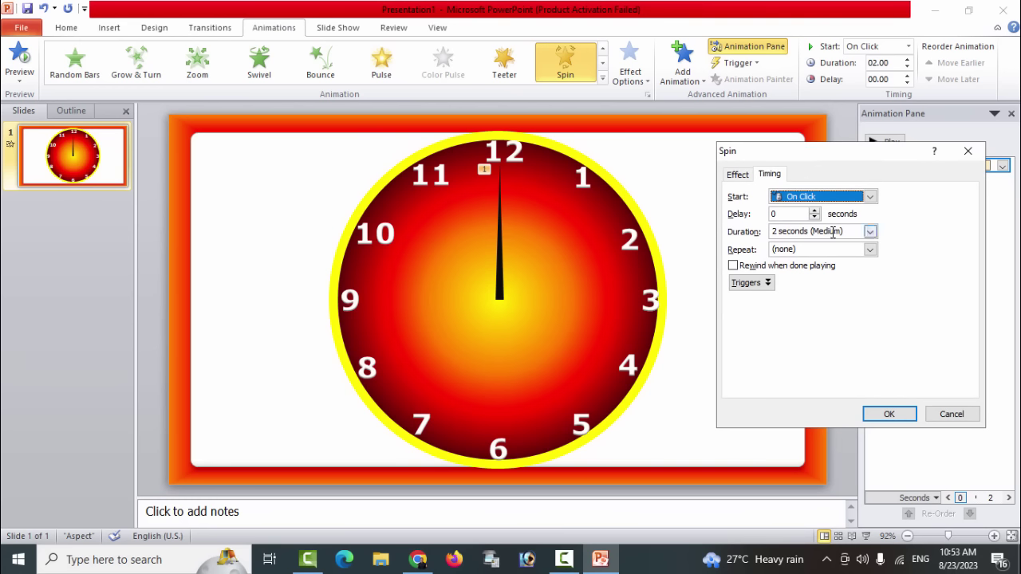
left_click(833, 232)
left_click_drag(848, 231, 760, 231)
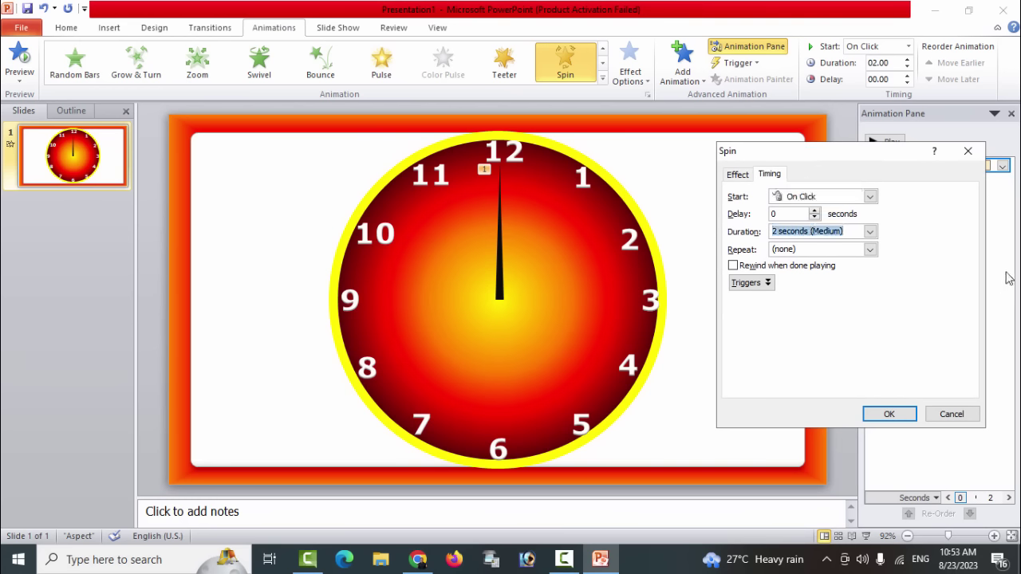
type("60")
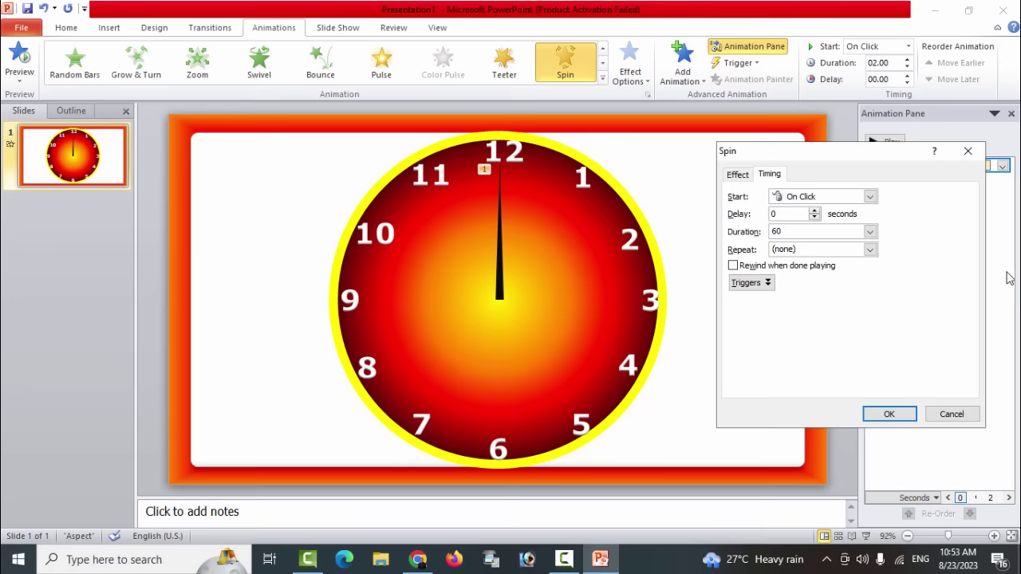
left_click(870, 249)
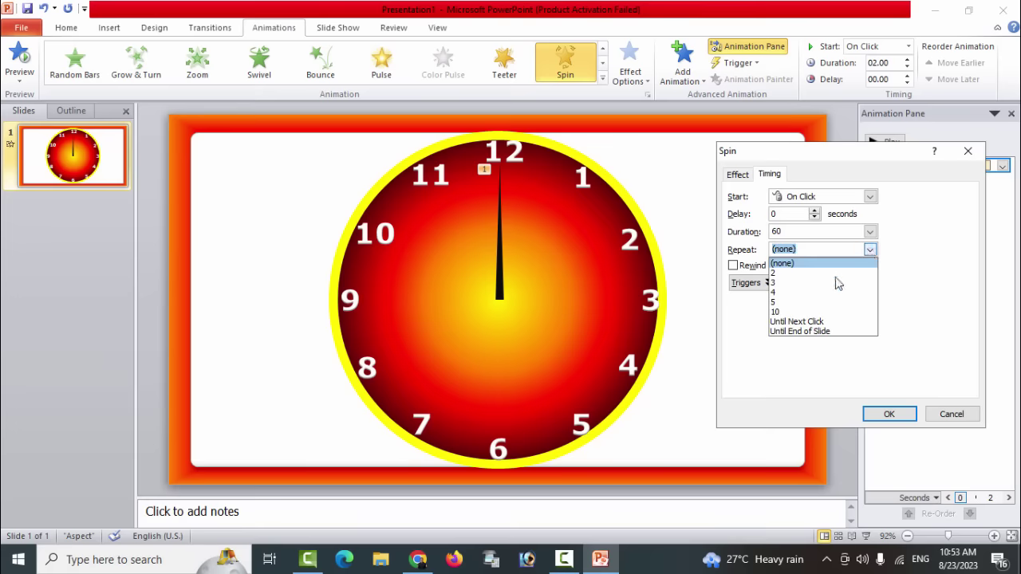
left_click(806, 332)
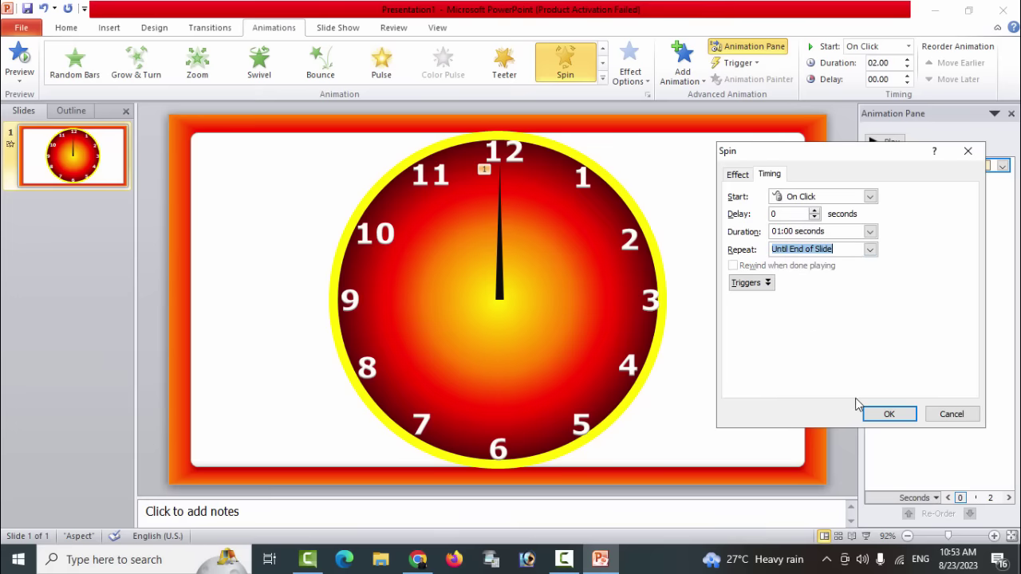
left_click(884, 415)
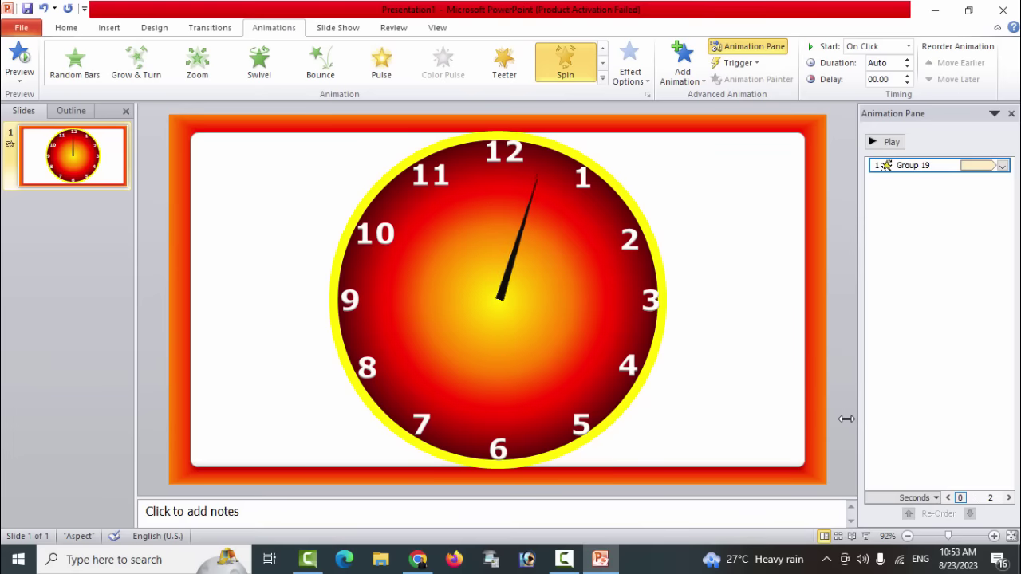
Ctrl-drag a copy of the black hand beside it and fill the copy purple
left_click(496, 270)
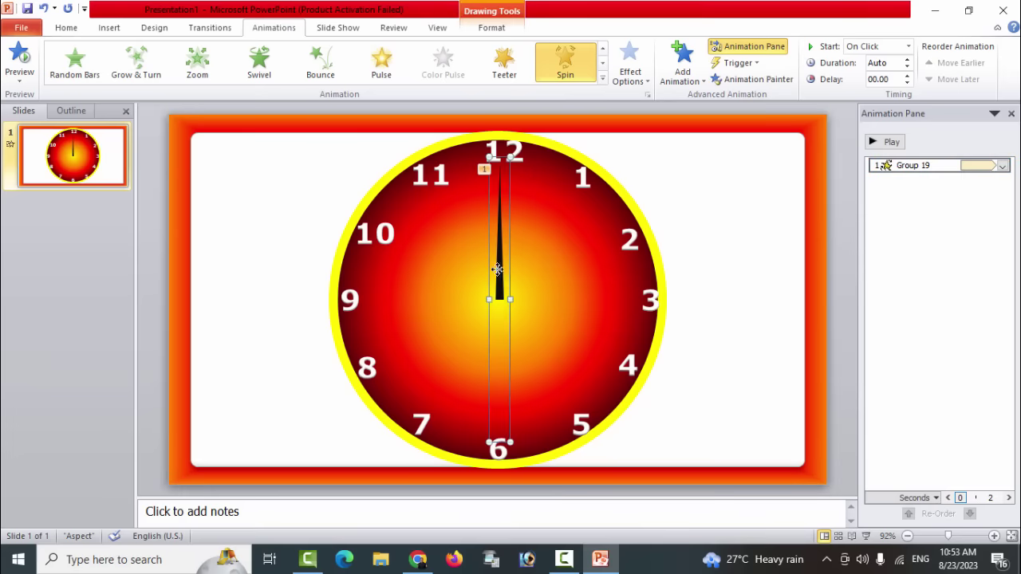
left_click_drag(496, 269, 532, 270, "ctrl")
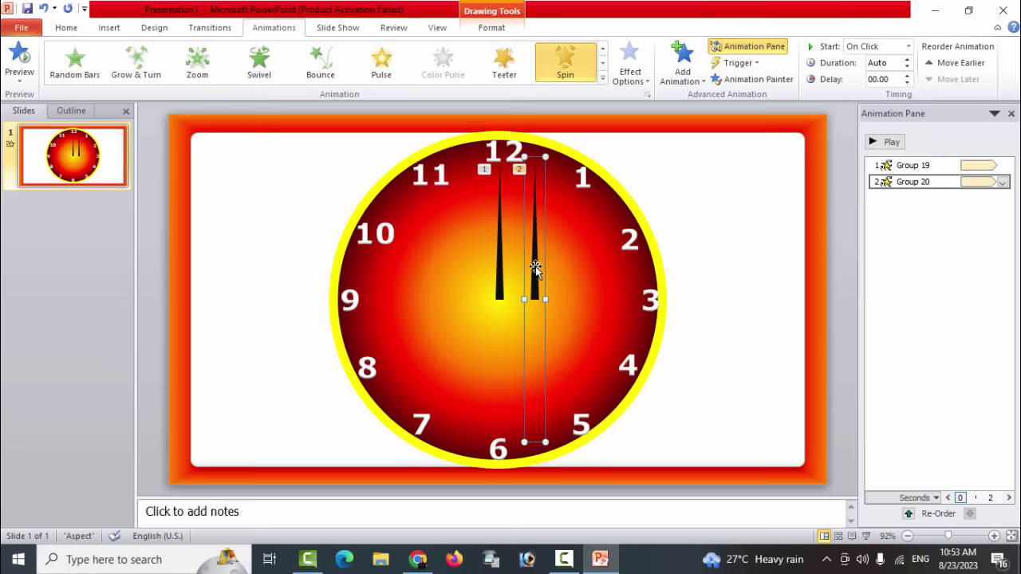
left_click(536, 266)
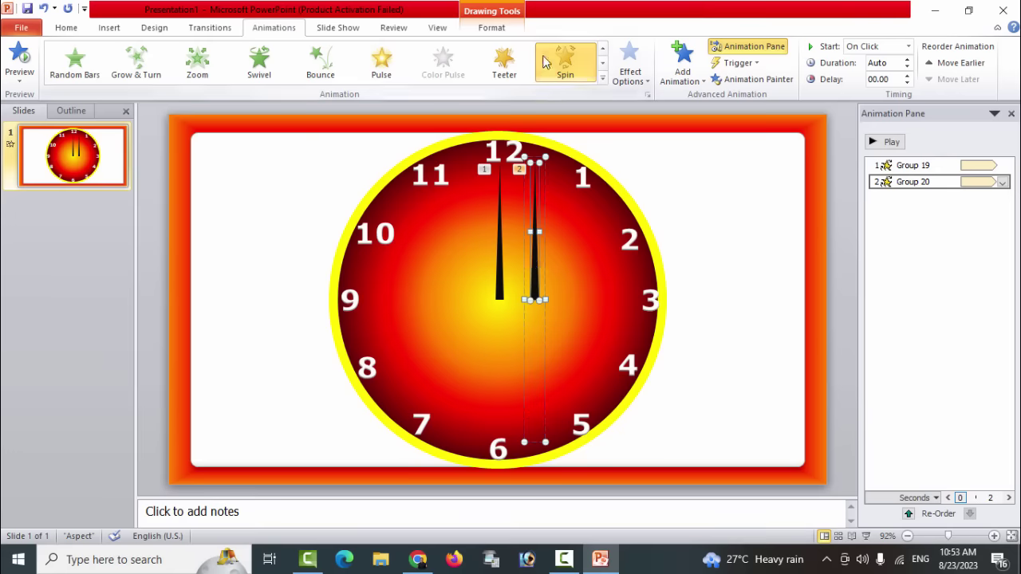
left_click(492, 27)
left_click(523, 47)
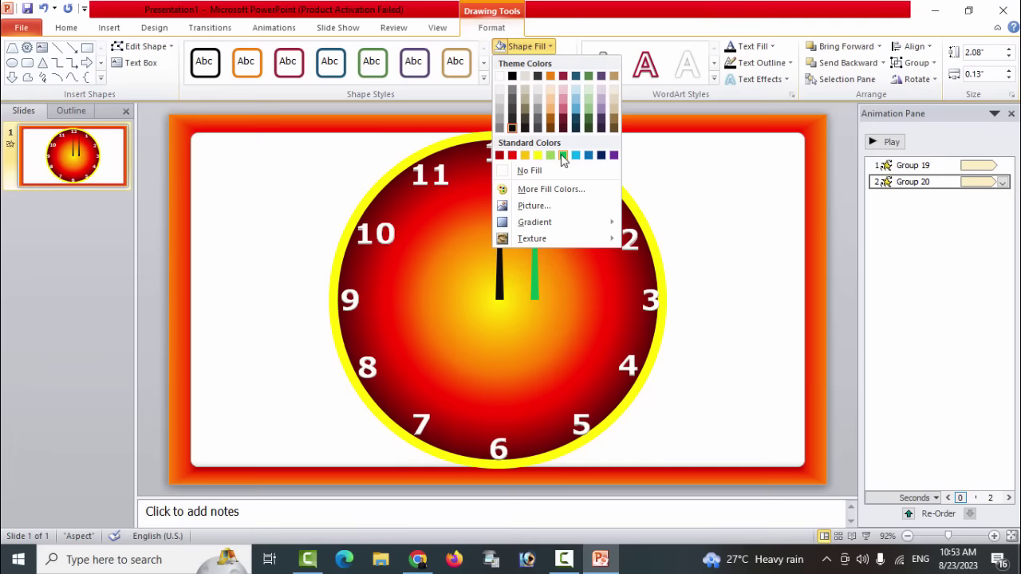
left_click(614, 156)
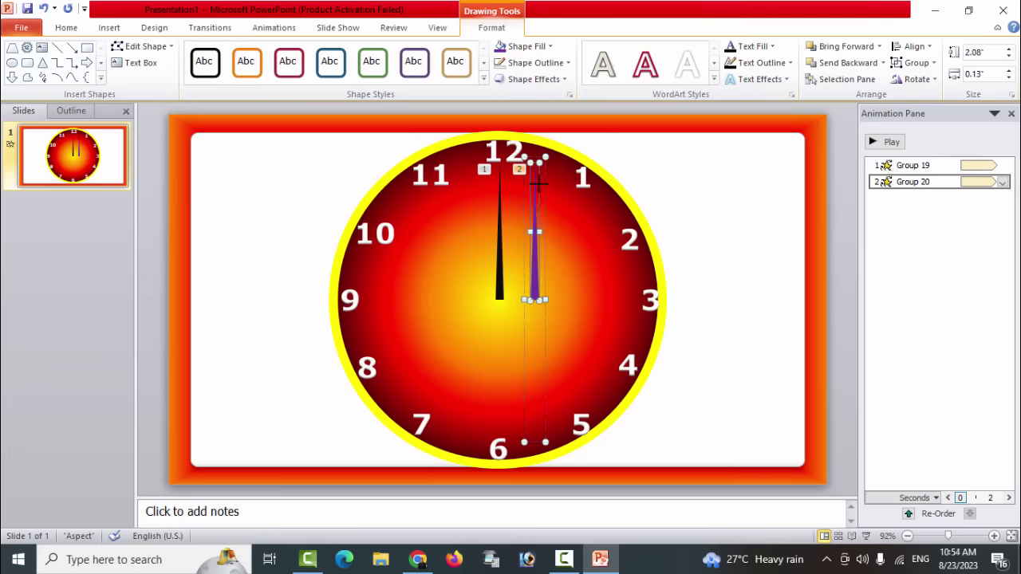
Place the purple hand under 12, rotate it 90° left and nudge it to the centre
left_click_drag(540, 183, 573, 205)
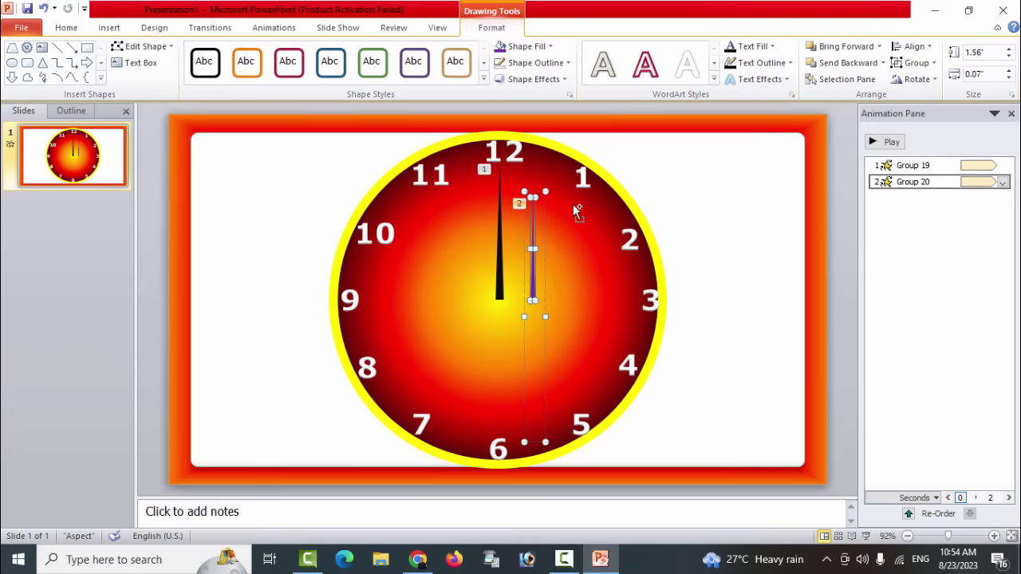
key("ctrl+z")
key("ctrl+z")
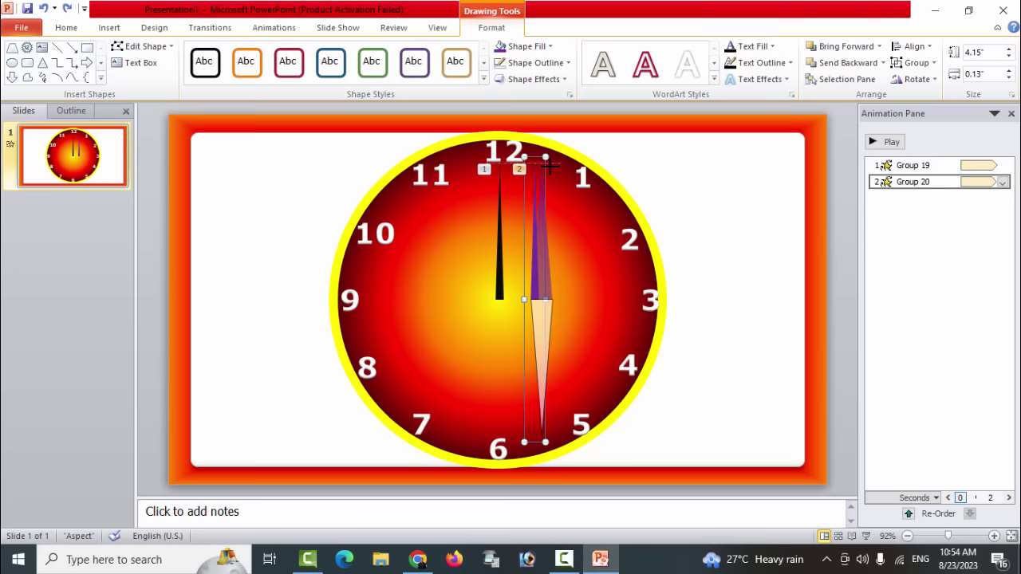
left_click_drag(549, 165, 548, 232)
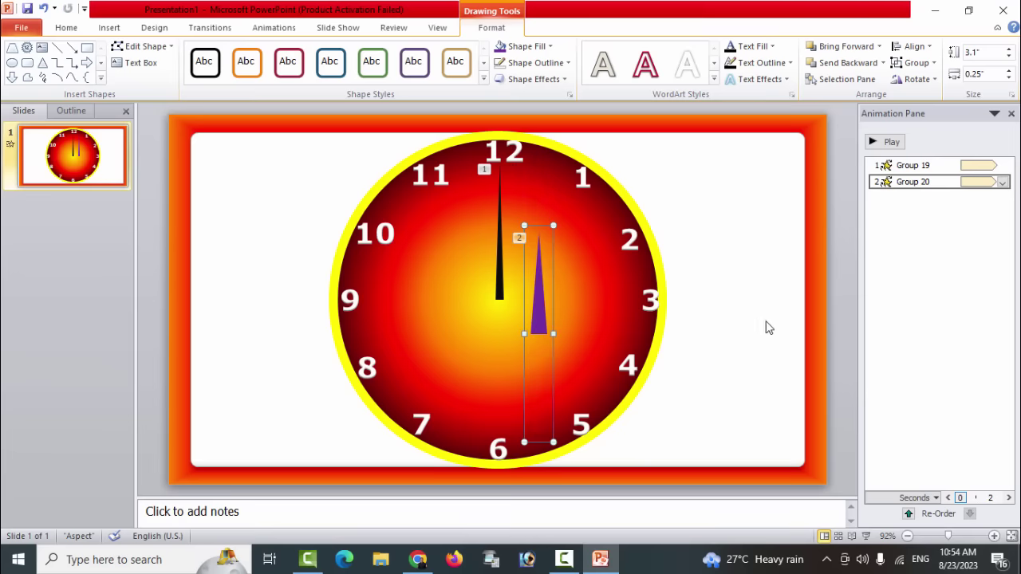
left_click(567, 317)
left_click_drag(539, 316, 505, 294)
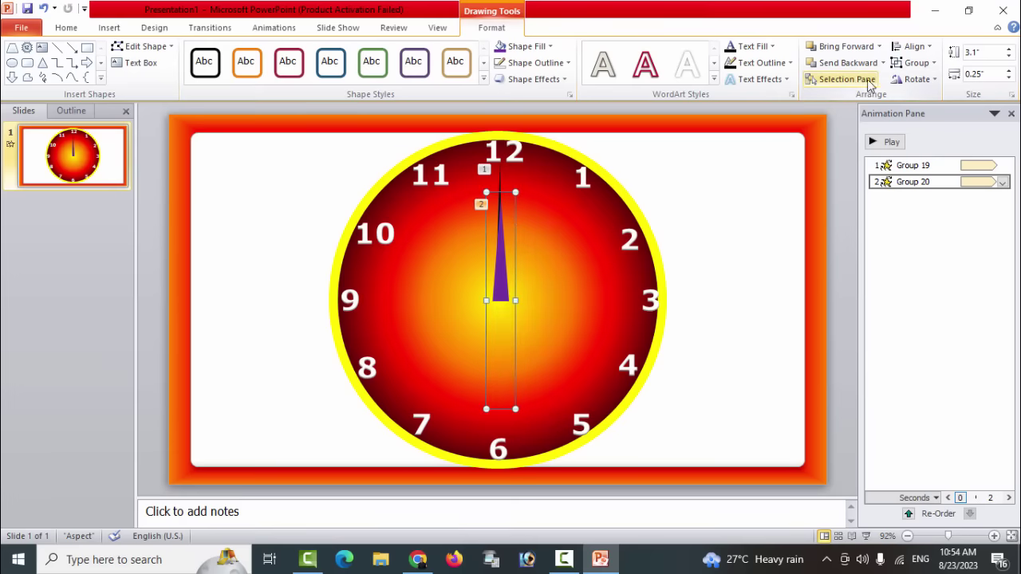
left_click(912, 79)
left_click(925, 115)
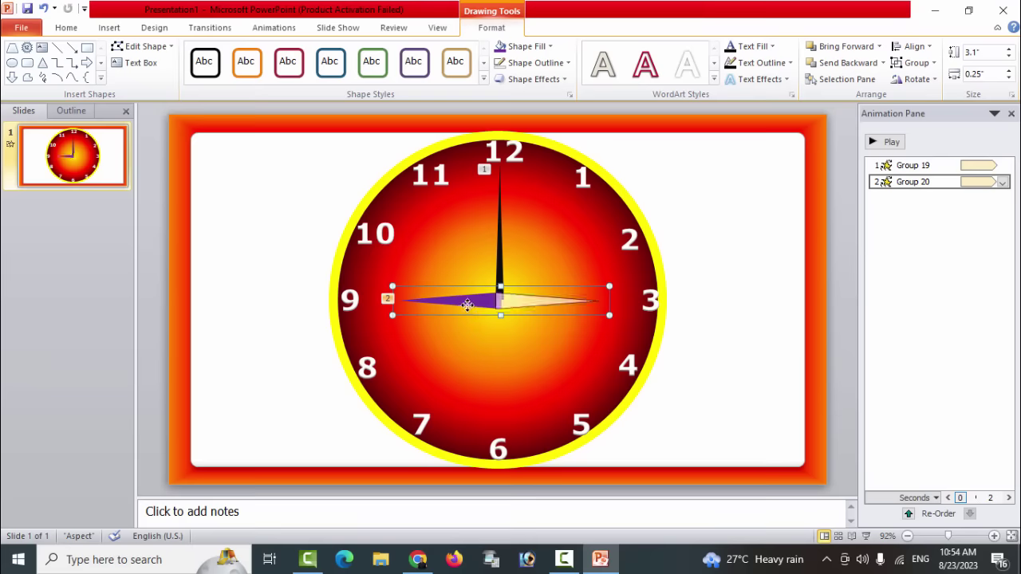
left_click_drag(469, 306, 466, 306)
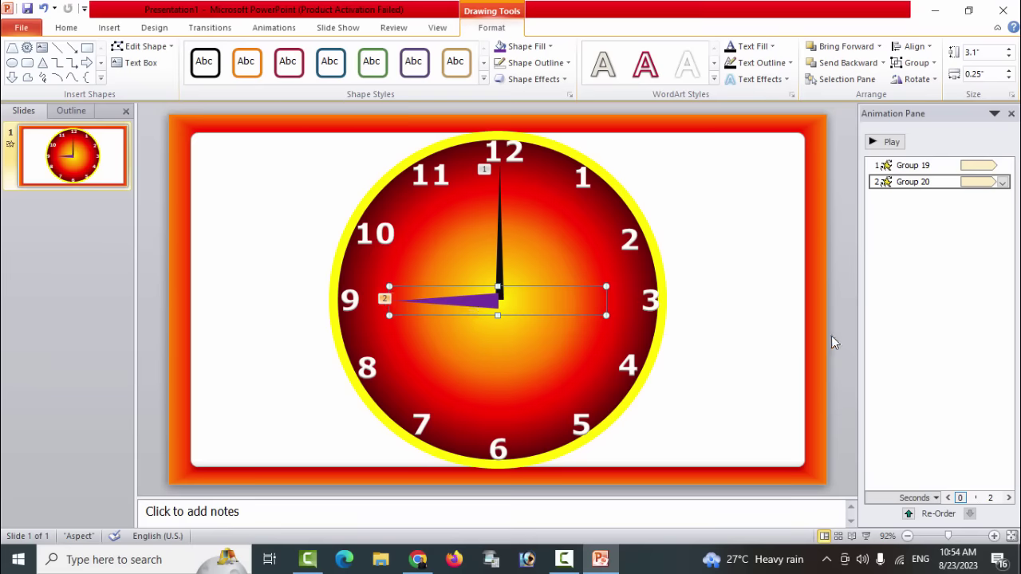
left_click(932, 196)
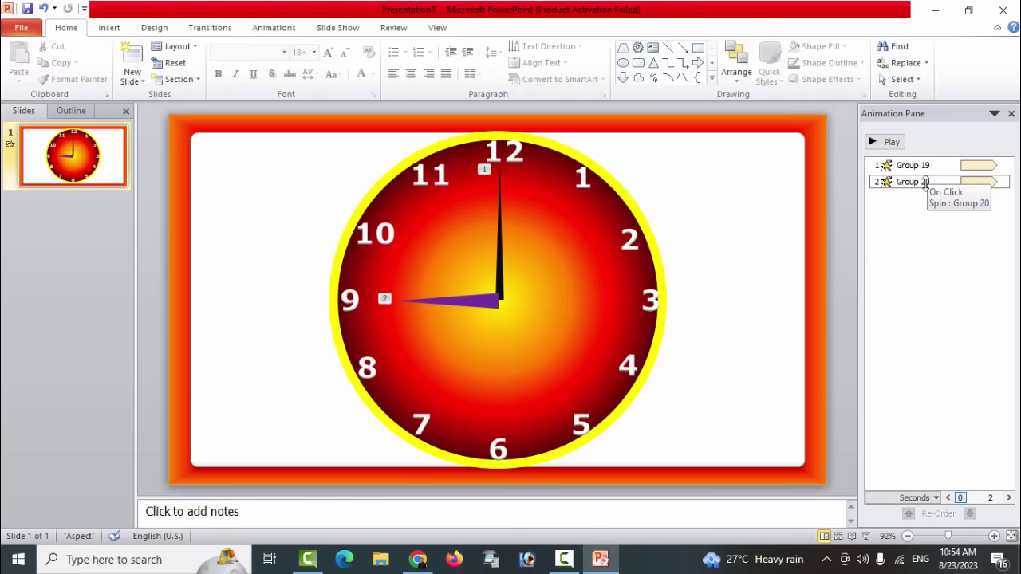
left_click(889, 143)
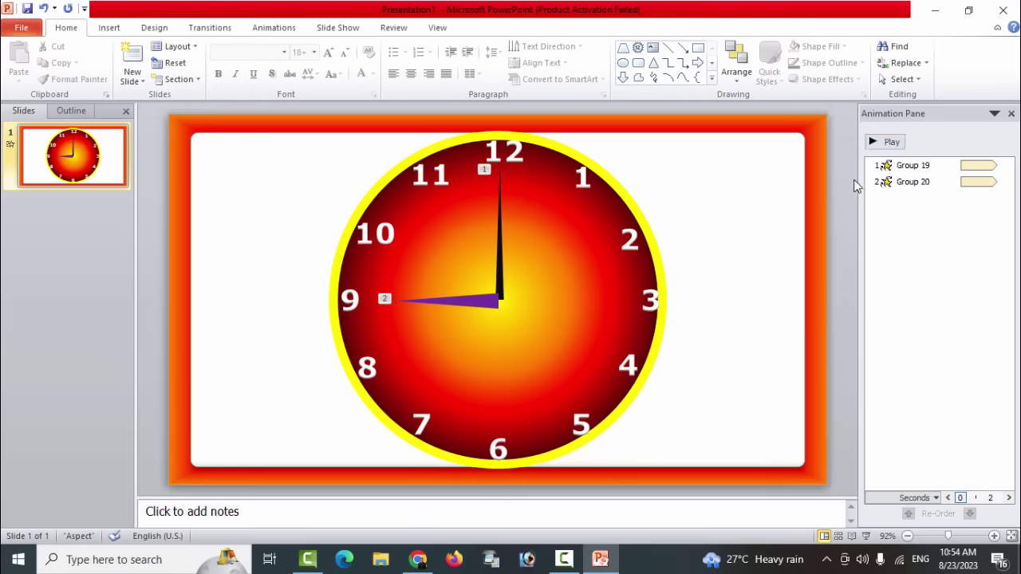
key("F5")
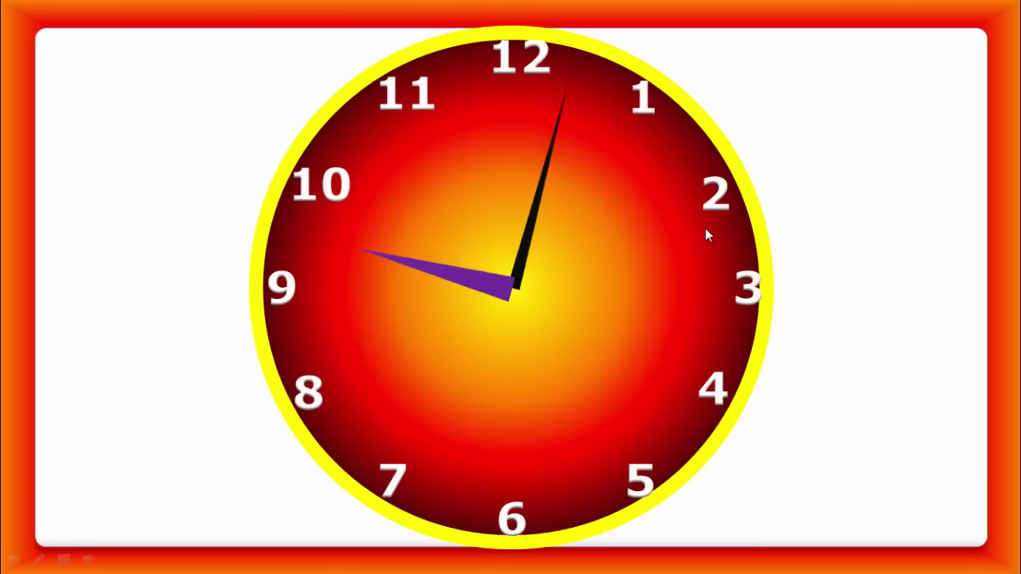
key("Escape")
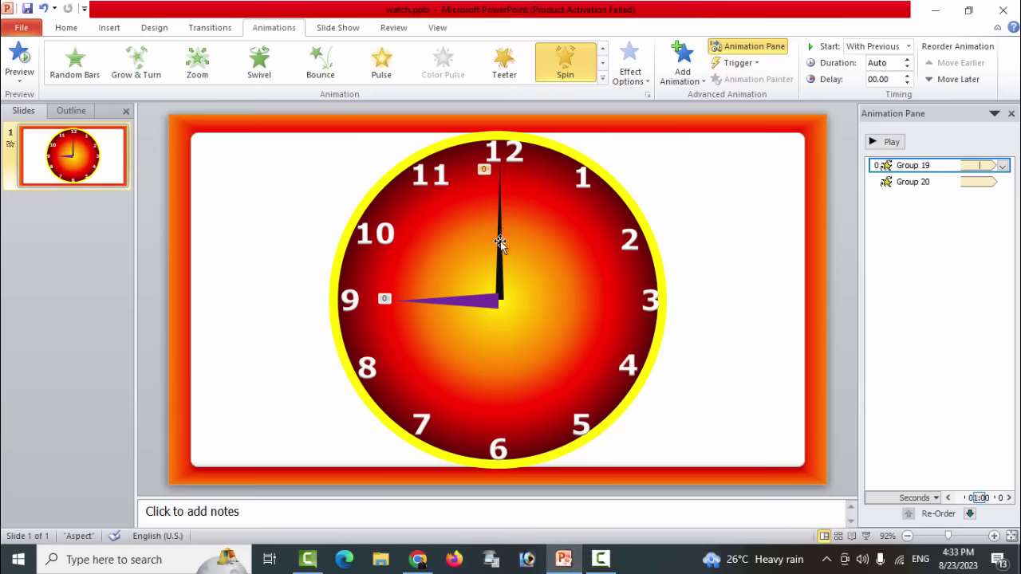
Set the Group 20 spin to 300 seconds (05:00), repeating Until End of Slide
left_click(500, 237)
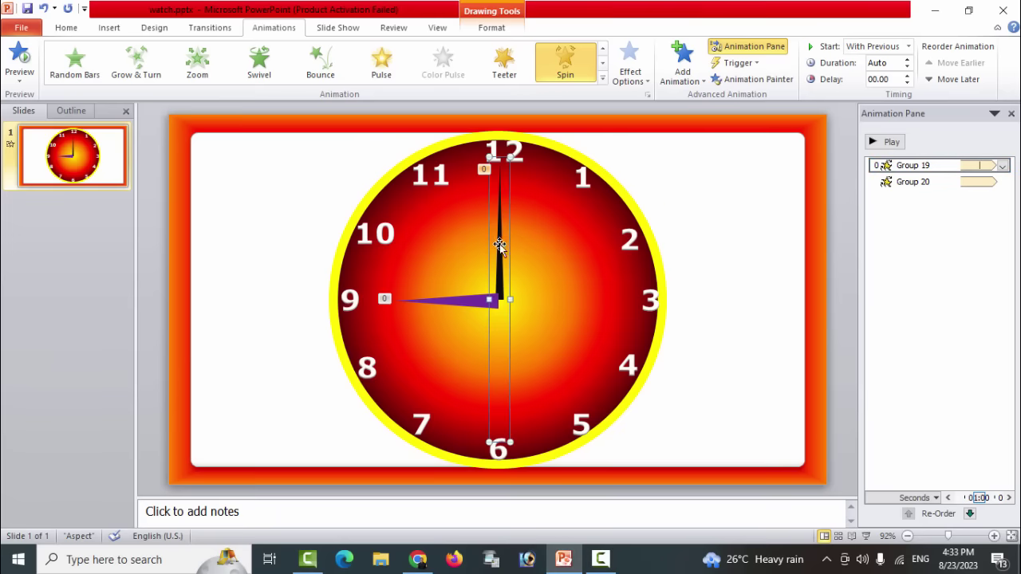
left_click(463, 301)
left_click(1003, 182)
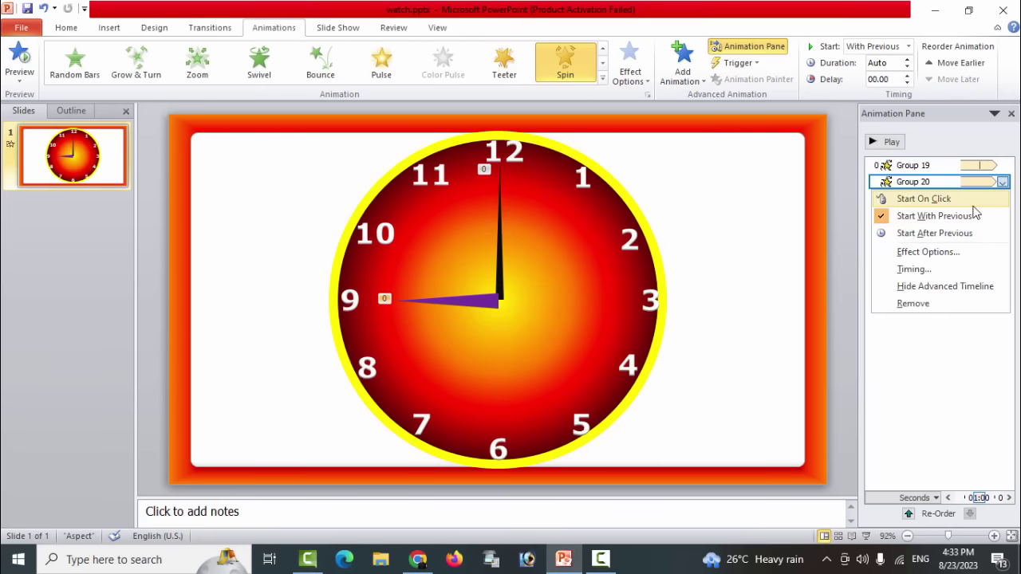
left_click(930, 274)
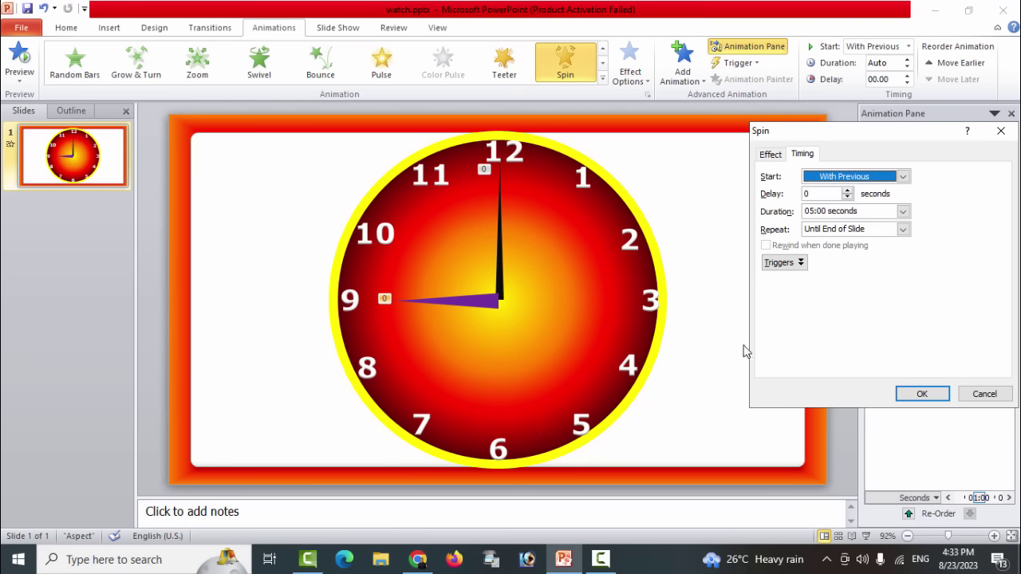
left_click(864, 214)
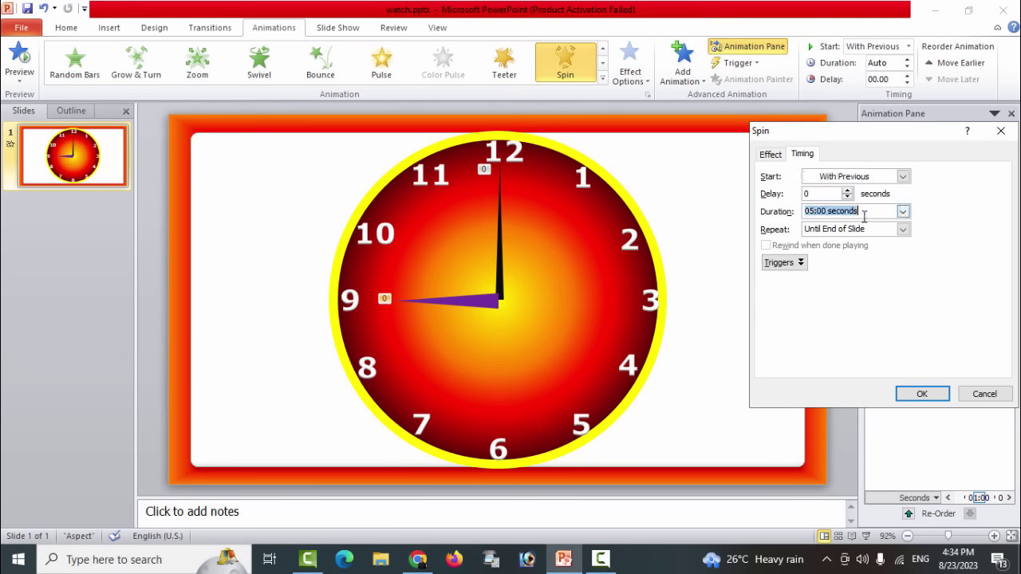
type("300")
key("Tab")
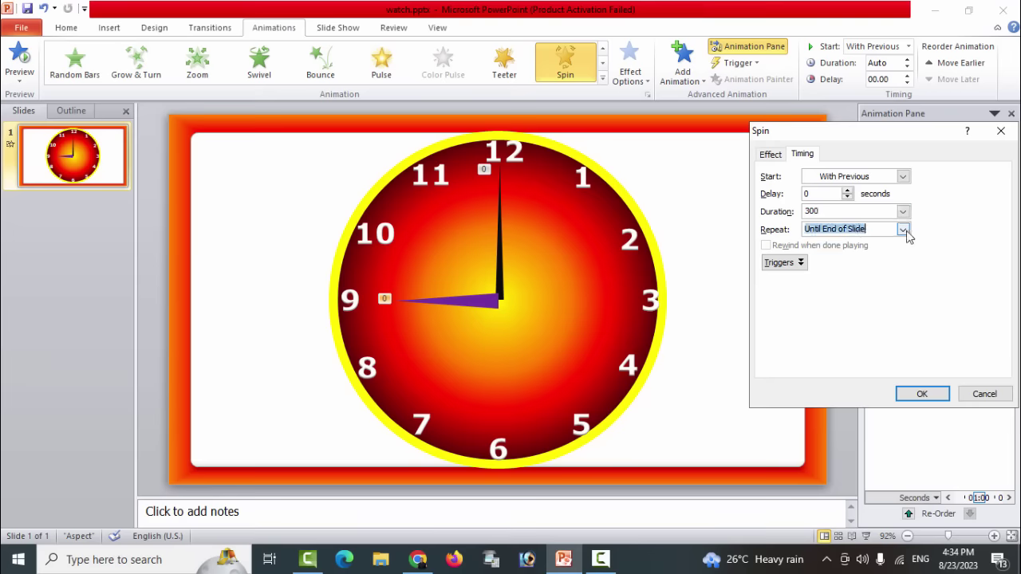
left_click(903, 230)
left_click(852, 312)
left_click(922, 394)
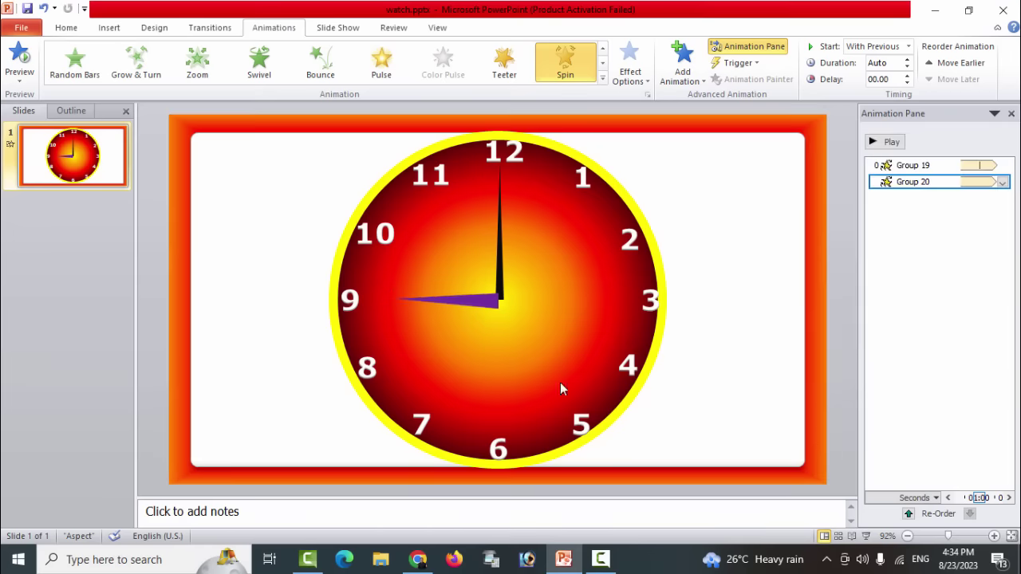
left_click(852, 410)
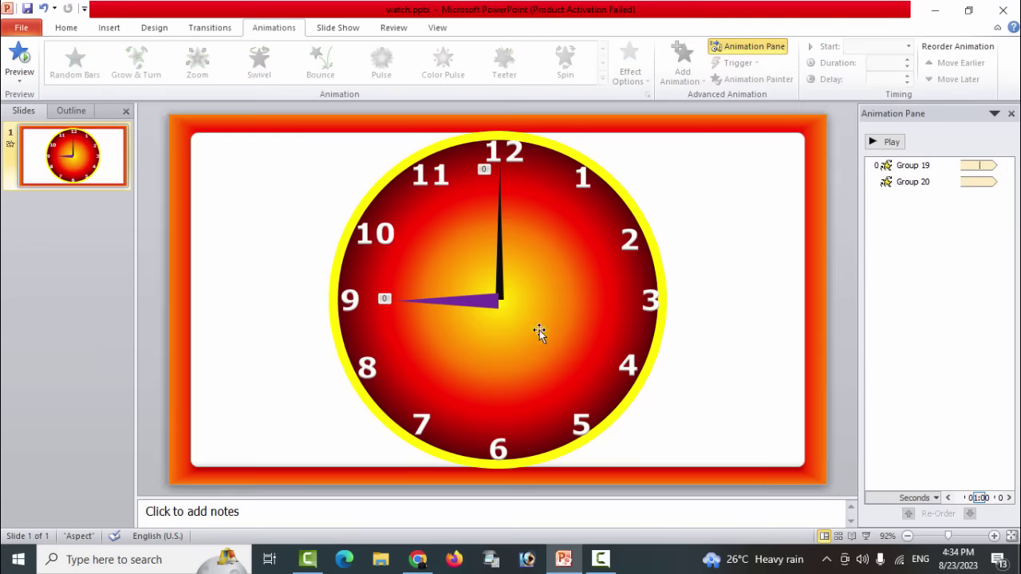
left_click(479, 311)
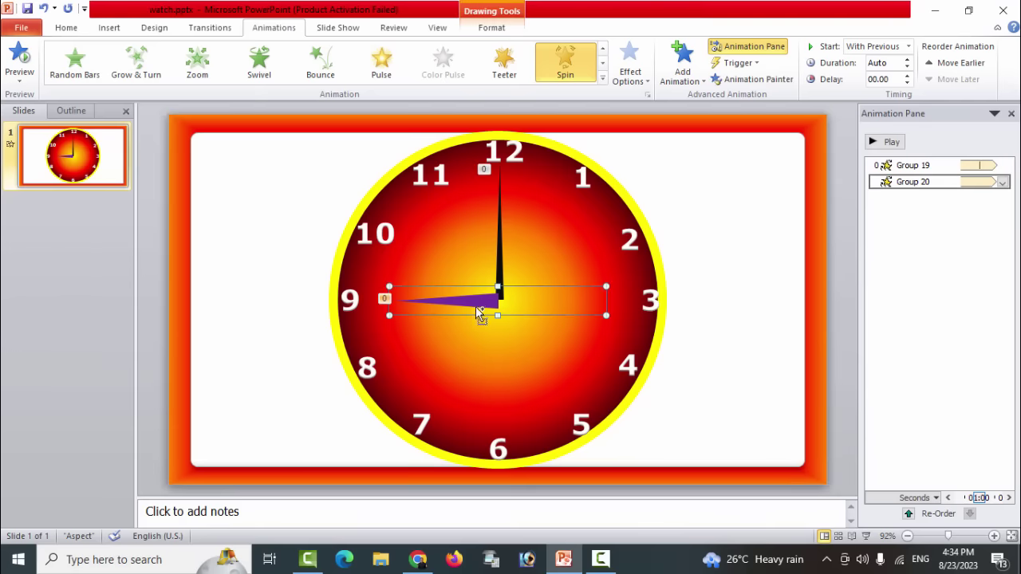
Duplicate the purple hand, rotate it 90° left and move it under the centre to point at 6
key("ctrl+d")
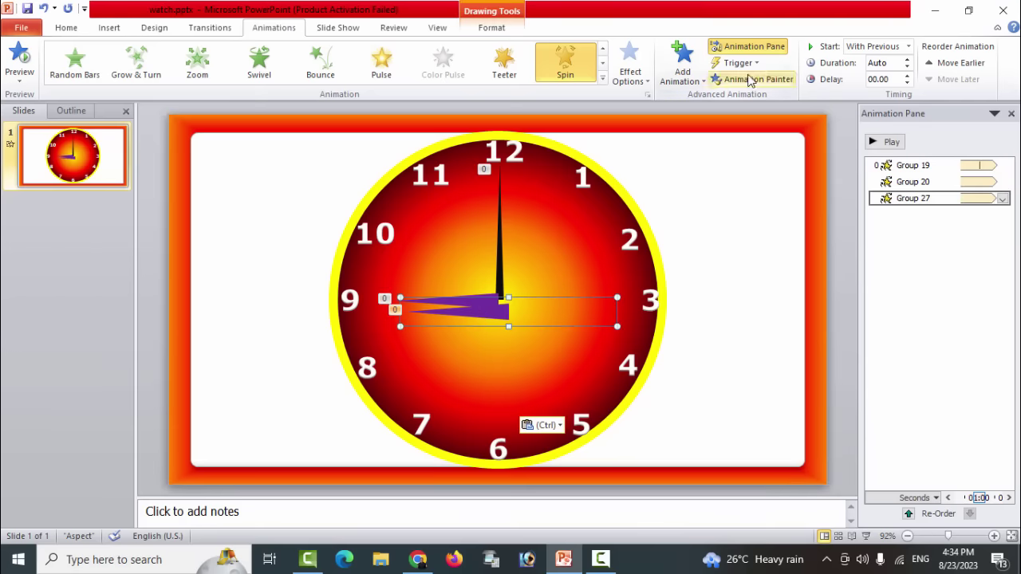
left_click(492, 27)
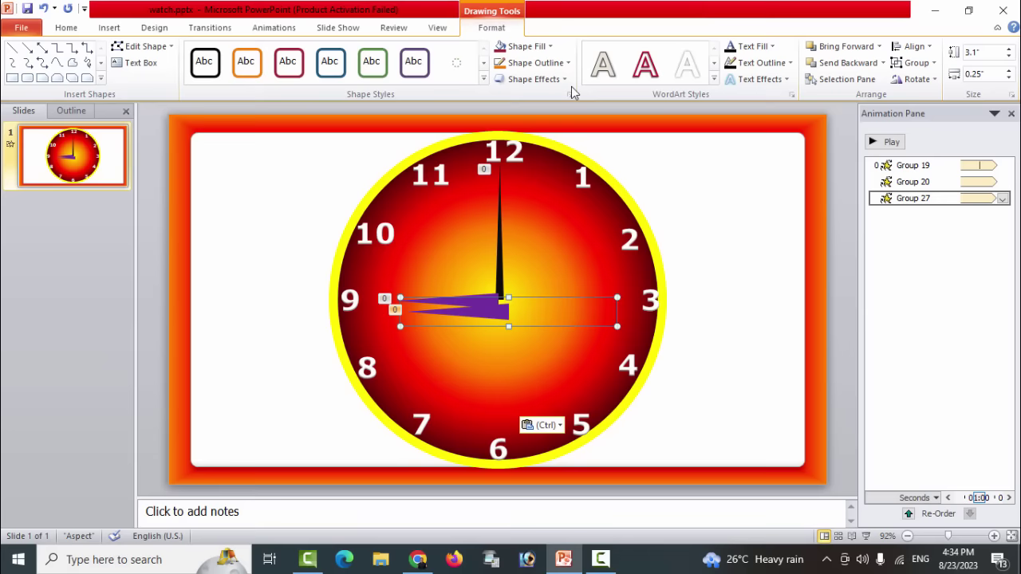
left_click(926, 79)
left_click(919, 119)
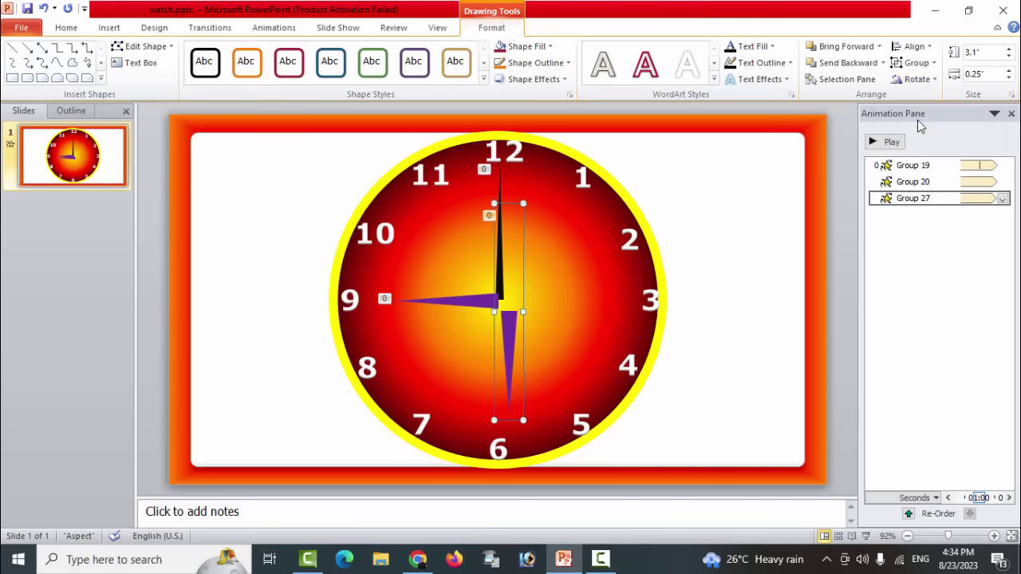
left_click(832, 329)
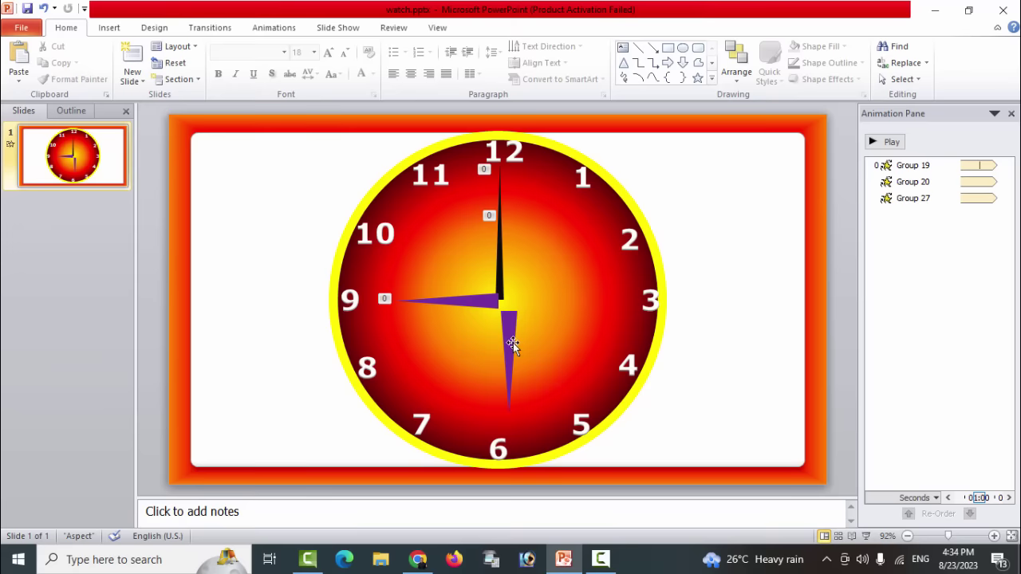
mouse_move(513, 343)
left_mouse_down()
mouse_move(500, 341)
mouse_move(504, 333)
left_mouse_up()
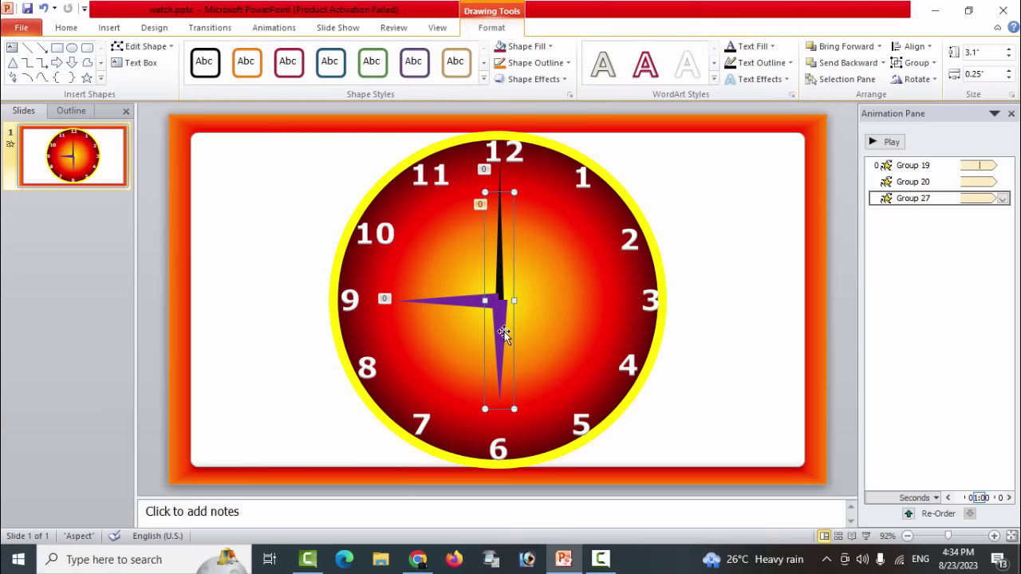
Colour the downward hand green and preview the clock in a slide show
left_click(502, 330)
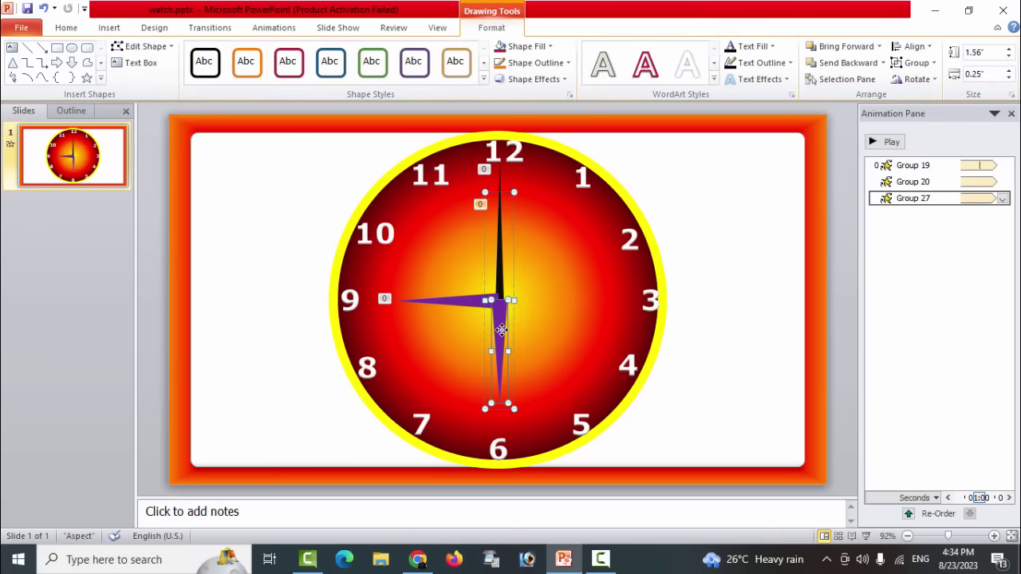
left_click(527, 46)
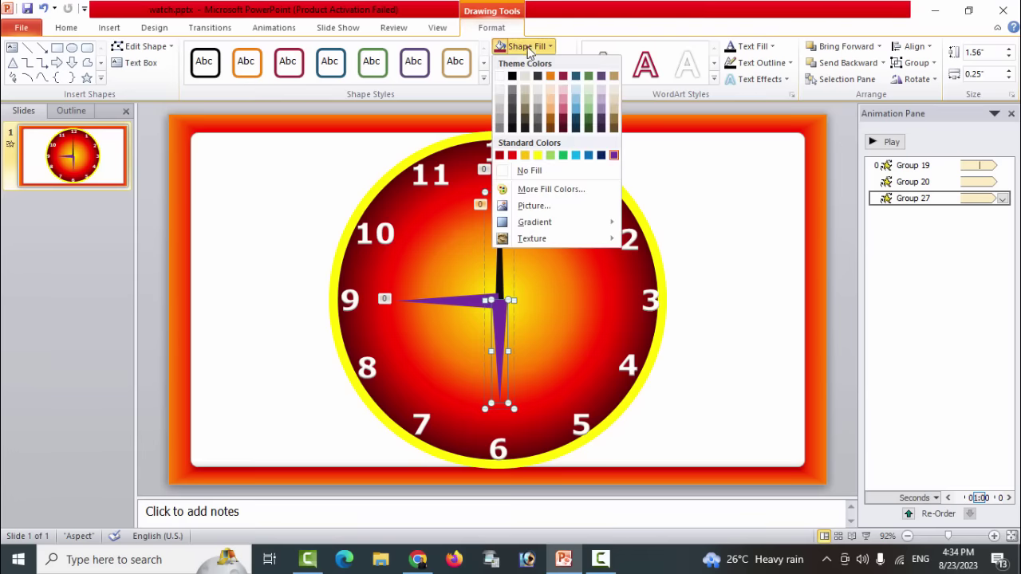
left_click(563, 156)
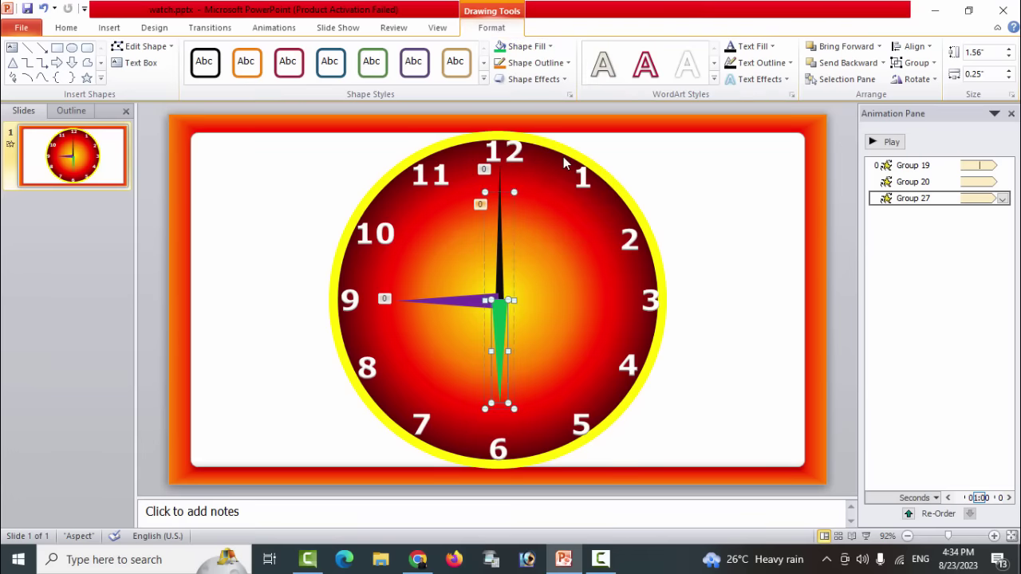
left_click(847, 340)
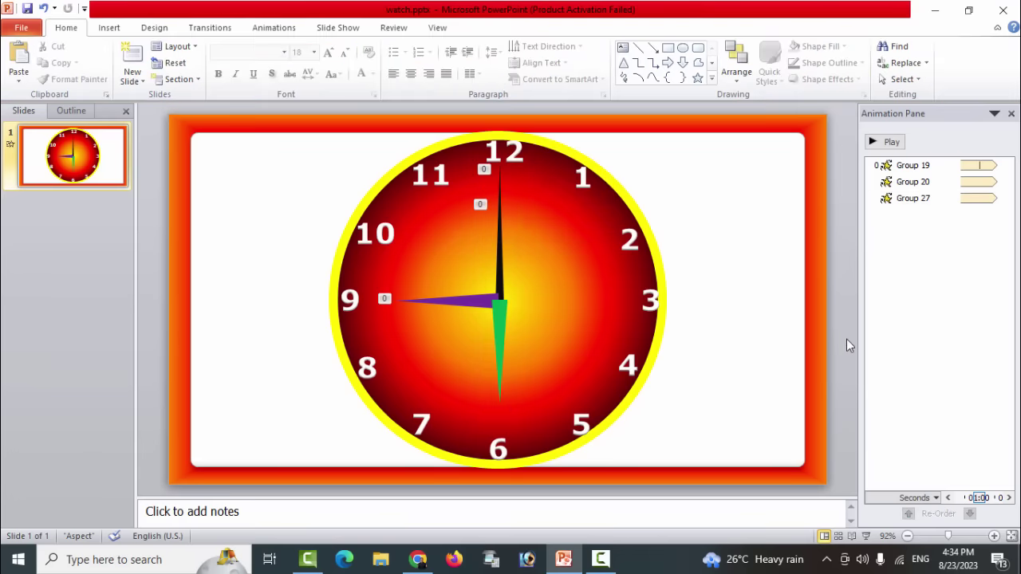
key("F5")
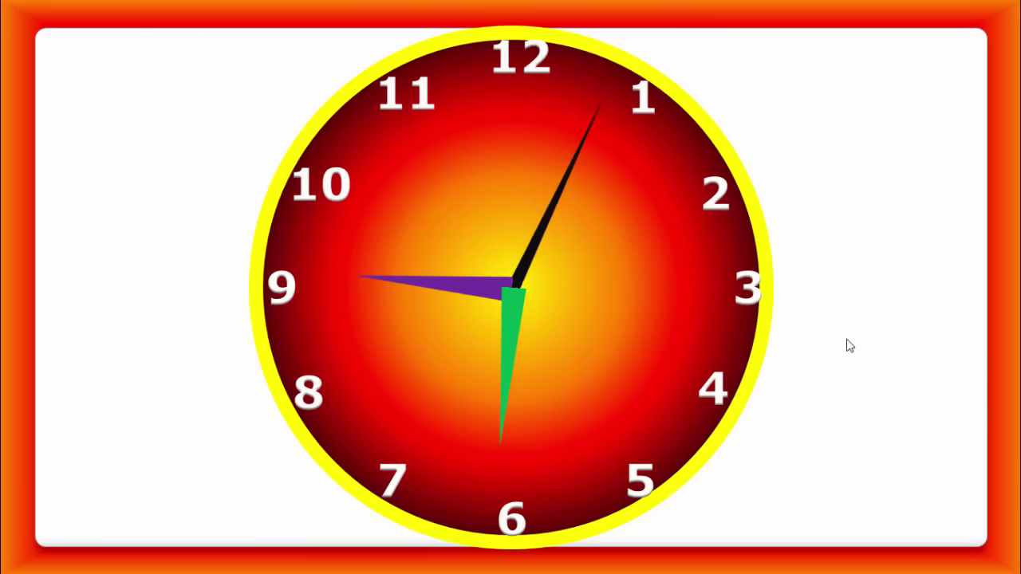
key("Escape")
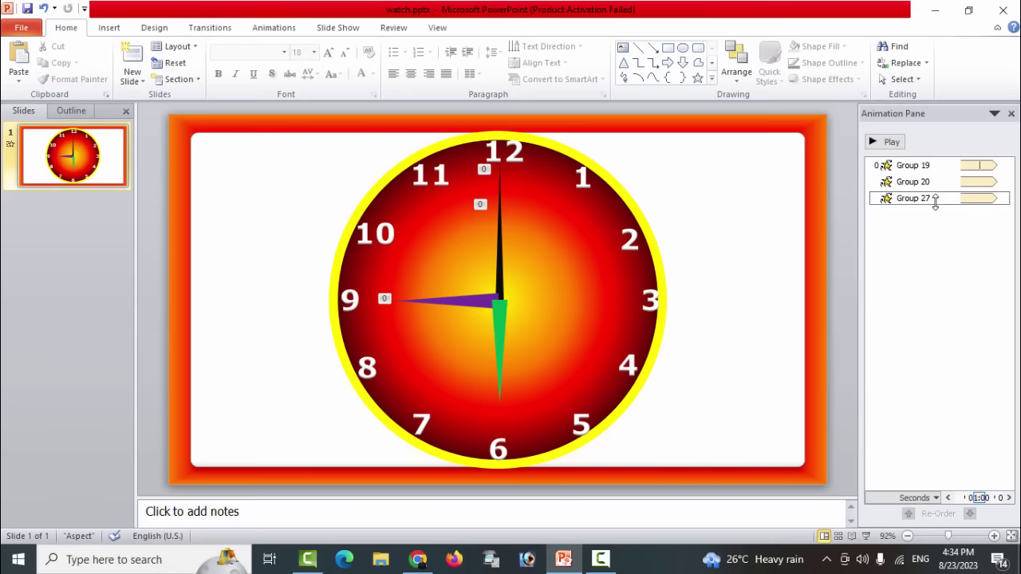
Delete the Group 27 animation from the Animation Pane
left_click(935, 199)
key("Delete")
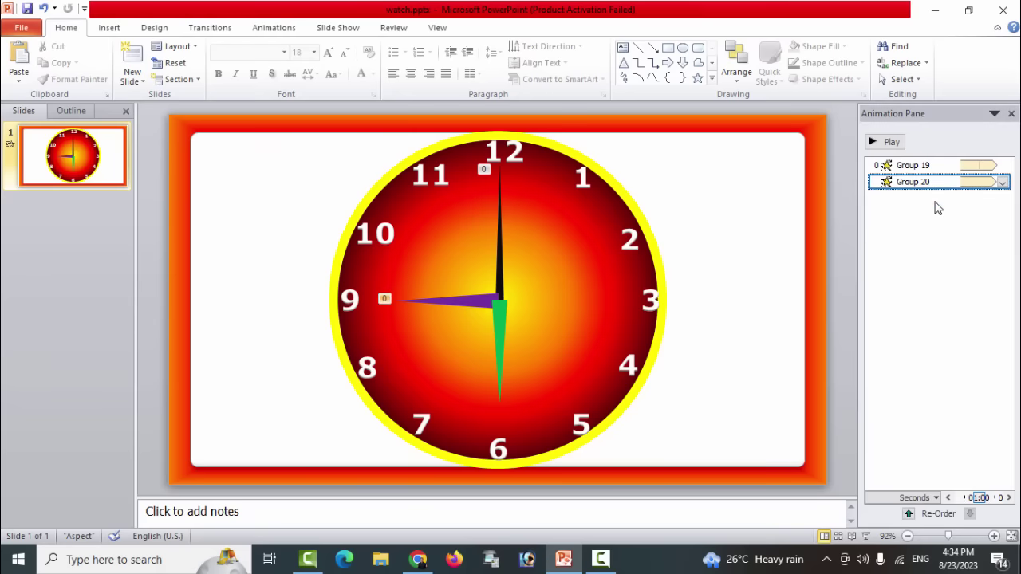
left_click(202, 131)
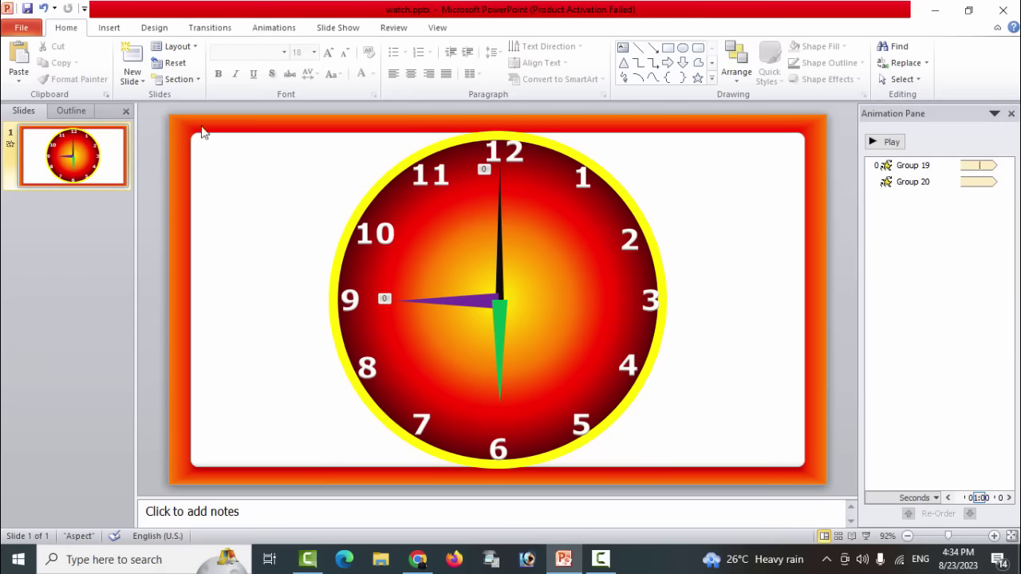
Draw a small oval circle beside the clock and fill it blue-grey
left_click(107, 29)
left_click(206, 64)
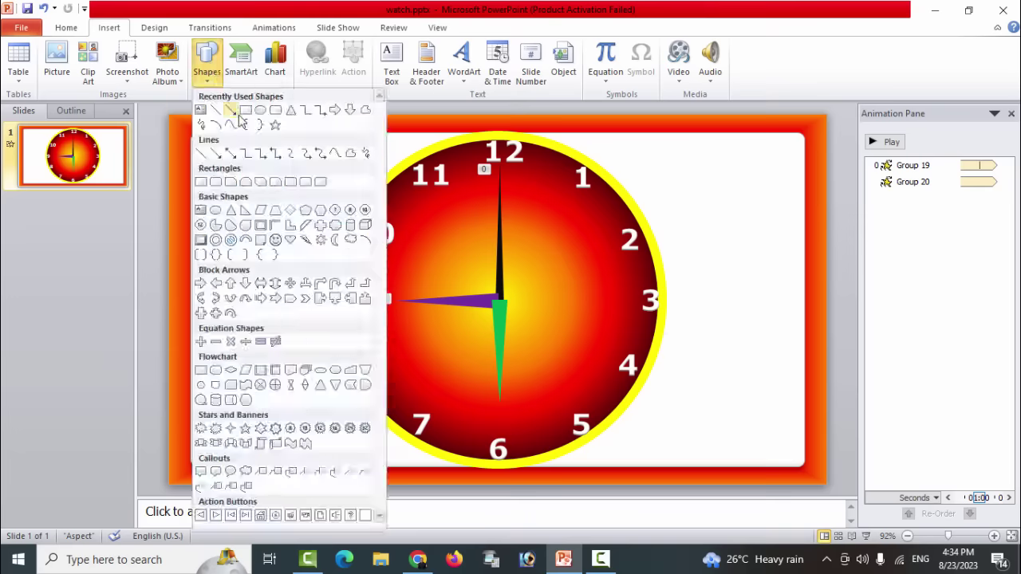
left_click(264, 121)
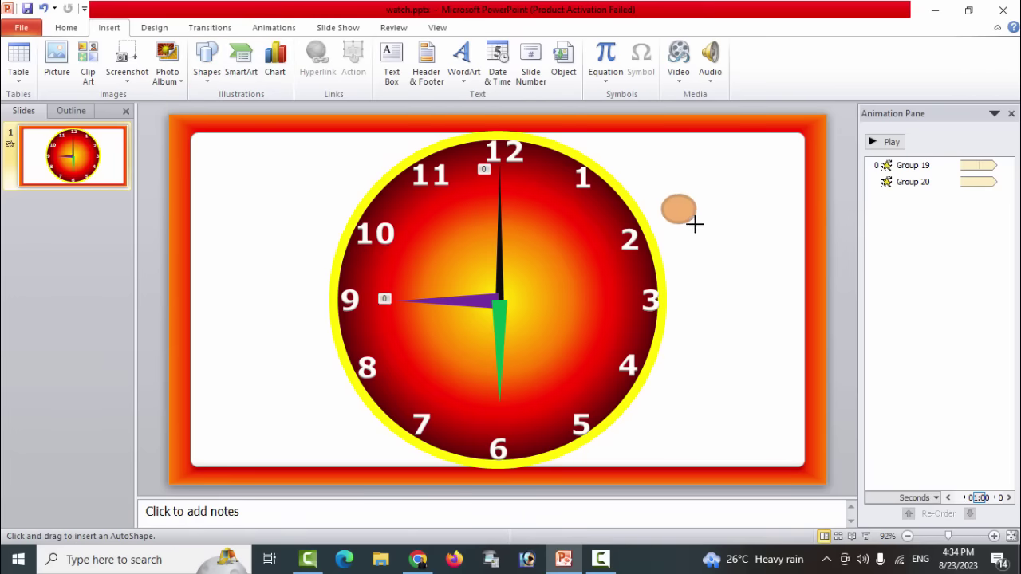
left_click_drag(694, 225, 697, 224)
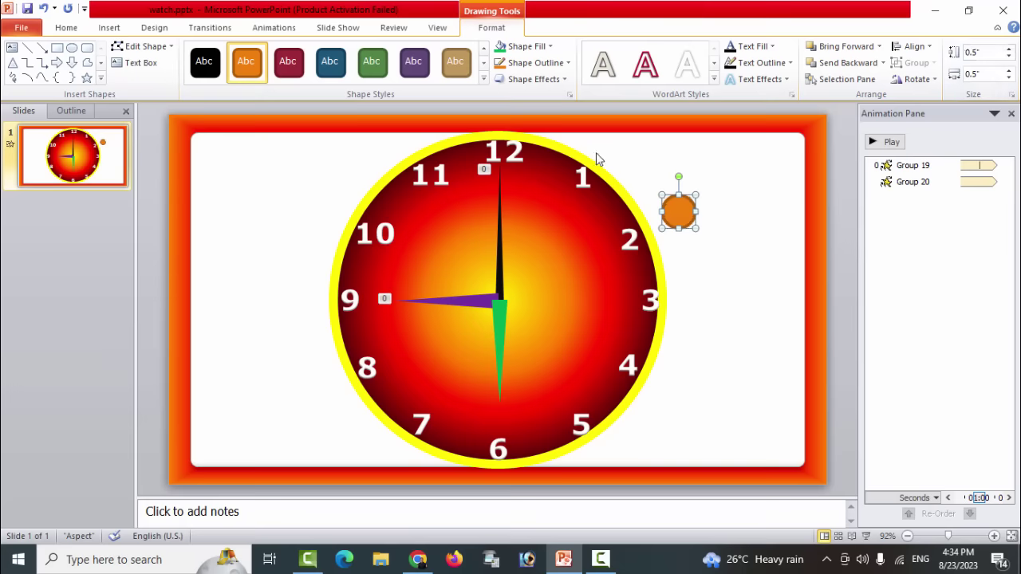
left_click(522, 48)
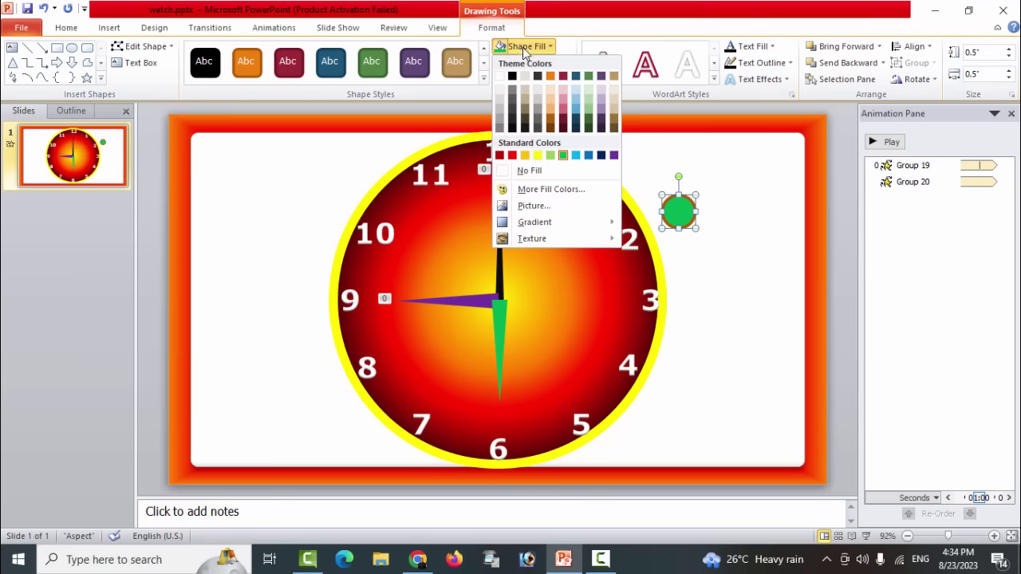
left_click(580, 84)
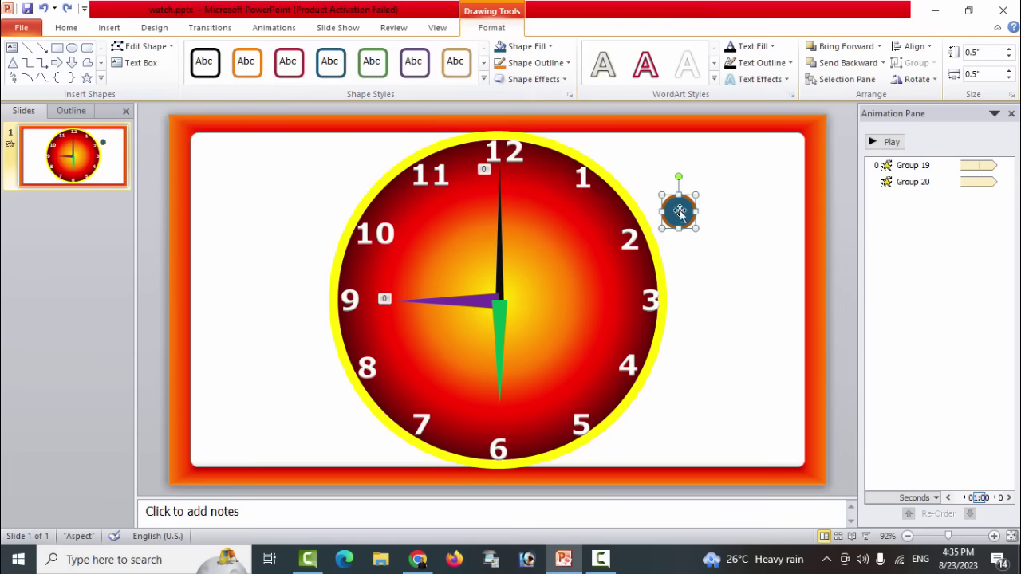
Align the circle Center and Middle so it caps the clock's centre
left_click(914, 46)
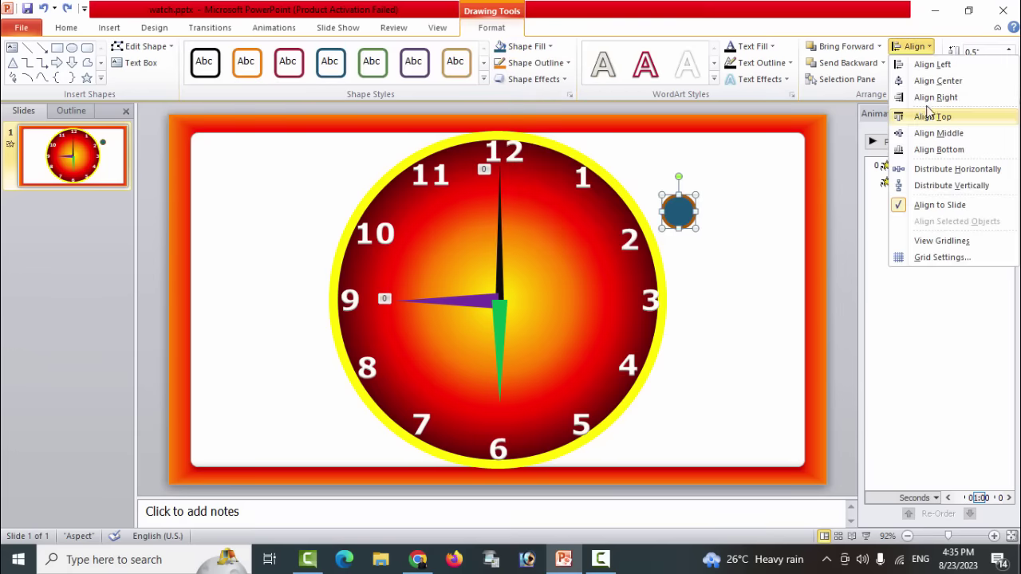
left_click(932, 77)
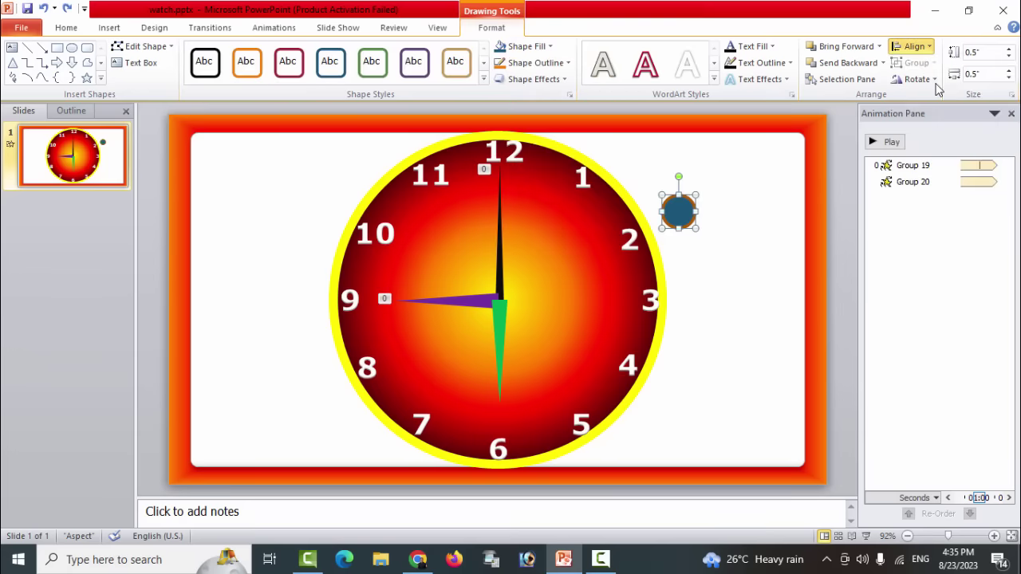
left_click(918, 48)
left_click(918, 133)
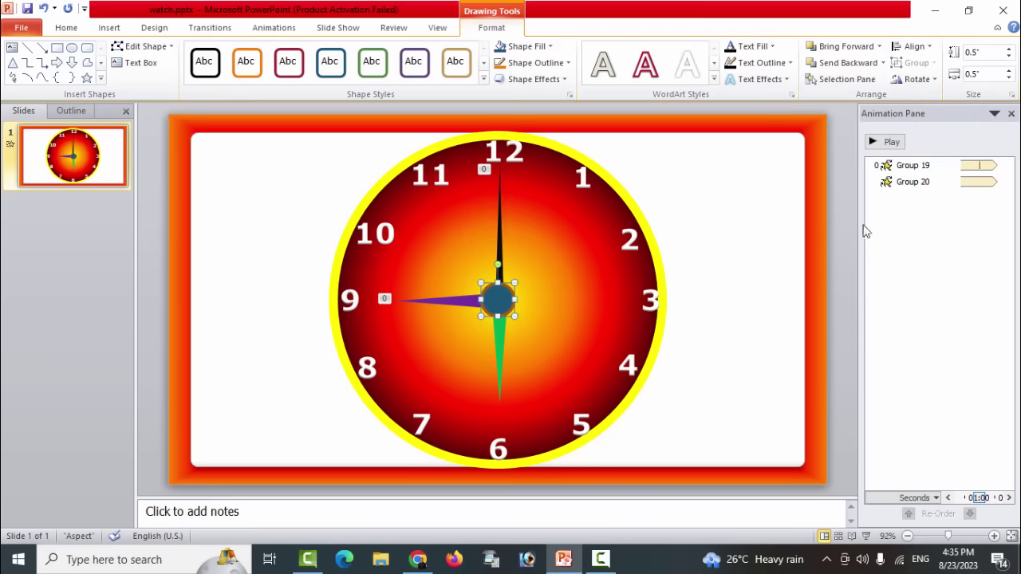
left_click(832, 252)
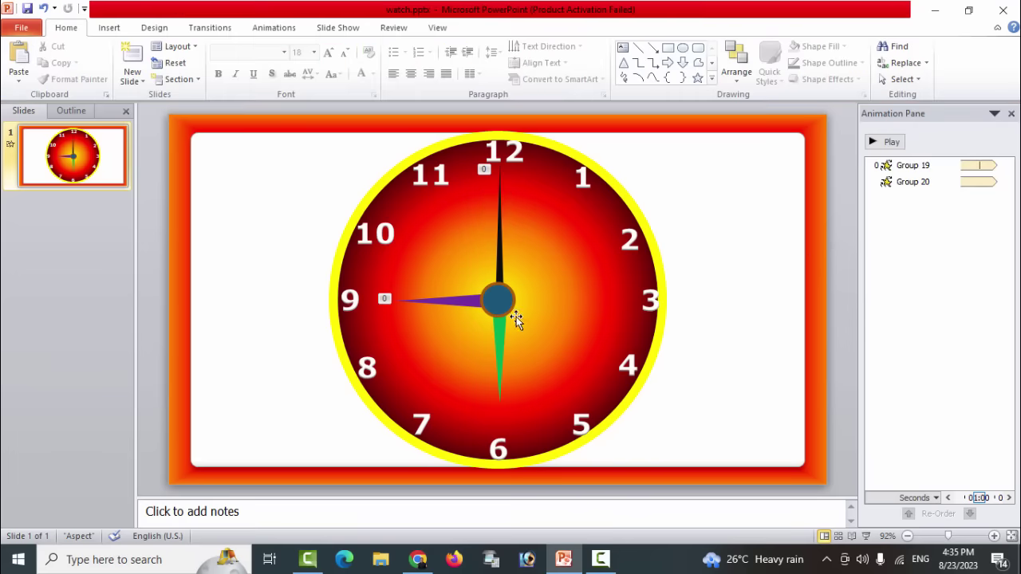
key("F5")
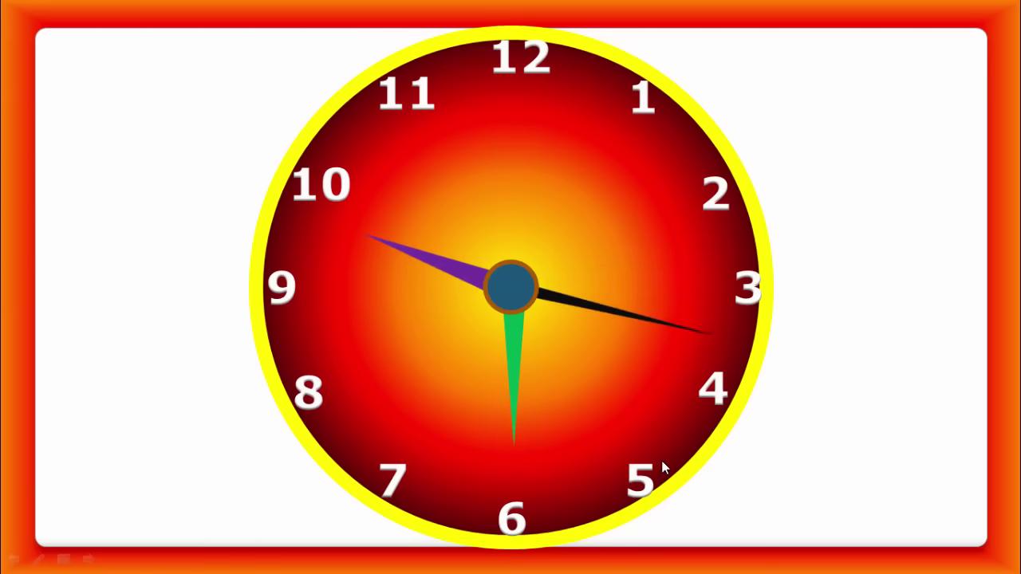
key("Escape")
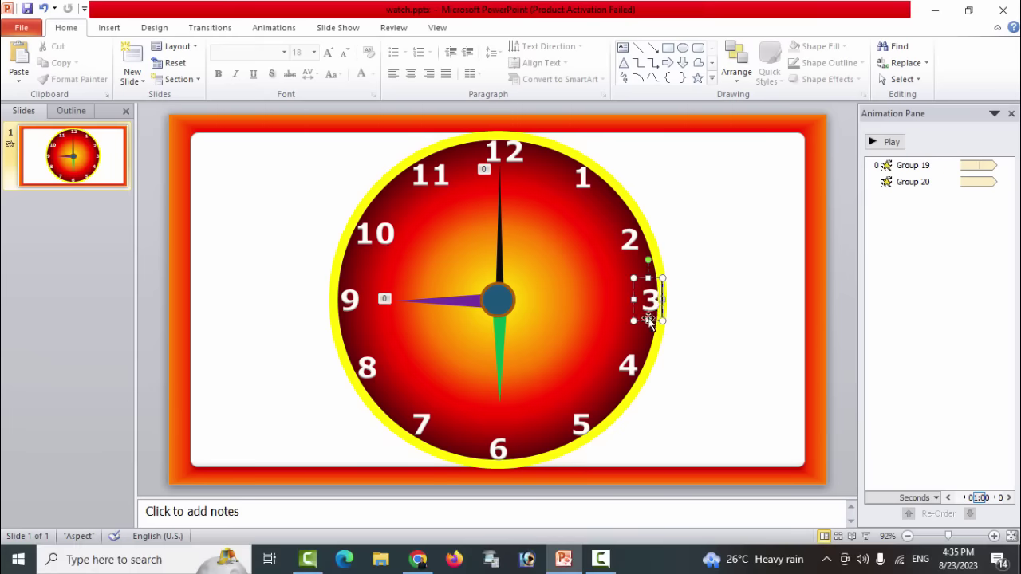
Shift the number 3 slightly left and nudge the number 5 up and left
left_click(649, 321)
left_click_drag(656, 323, 647, 321)
left_click(571, 423)
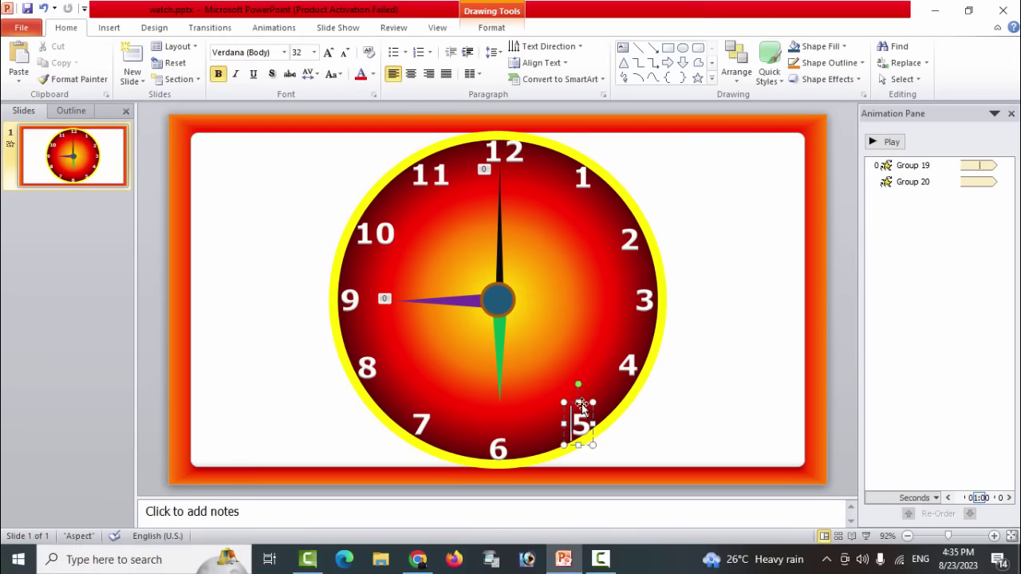
left_click_drag(580, 401, 577, 402)
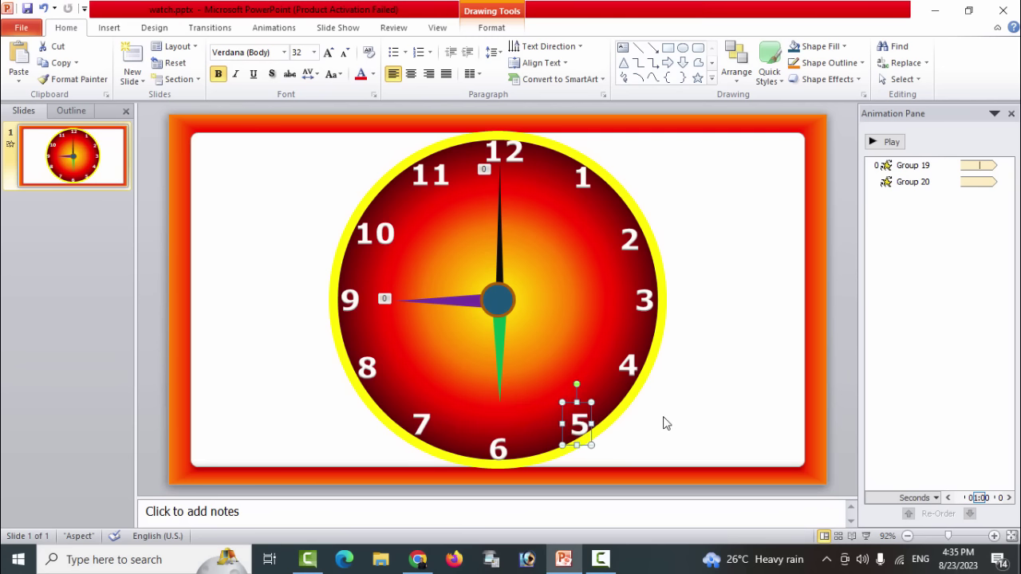
key("Left")
key("Up")
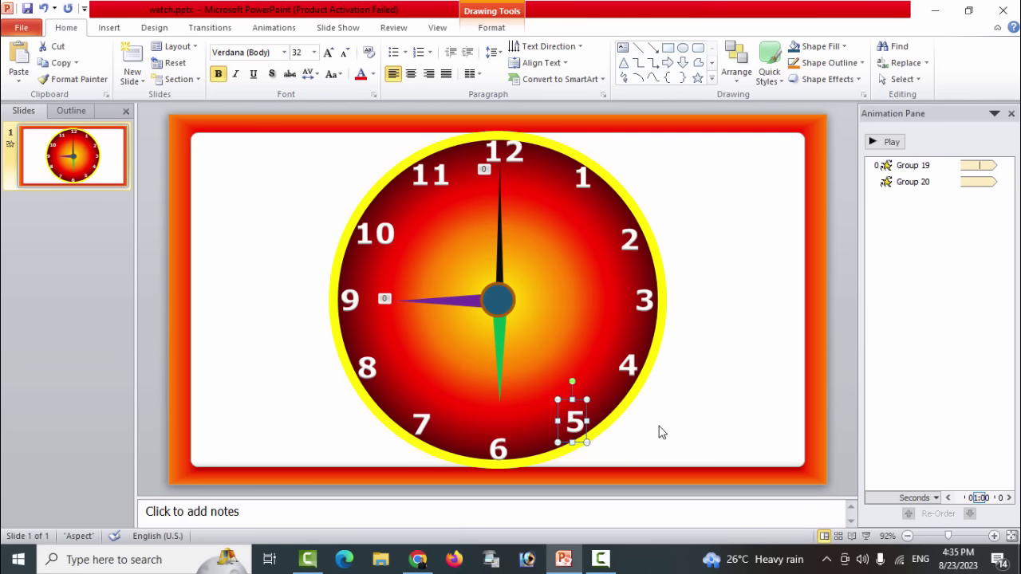
Start the slide show with F5 to watch the finished clock's hands animate
key("F5")
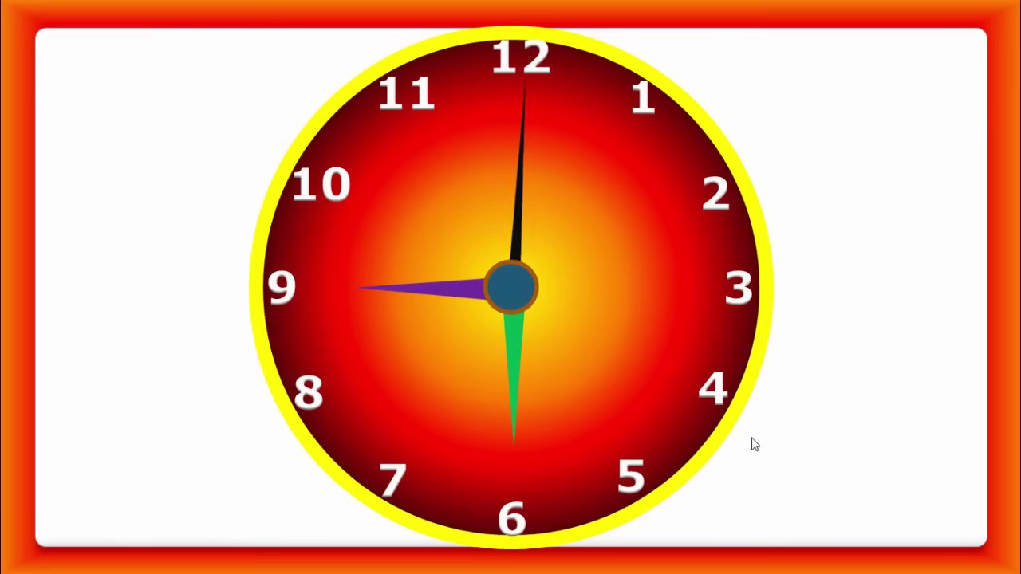